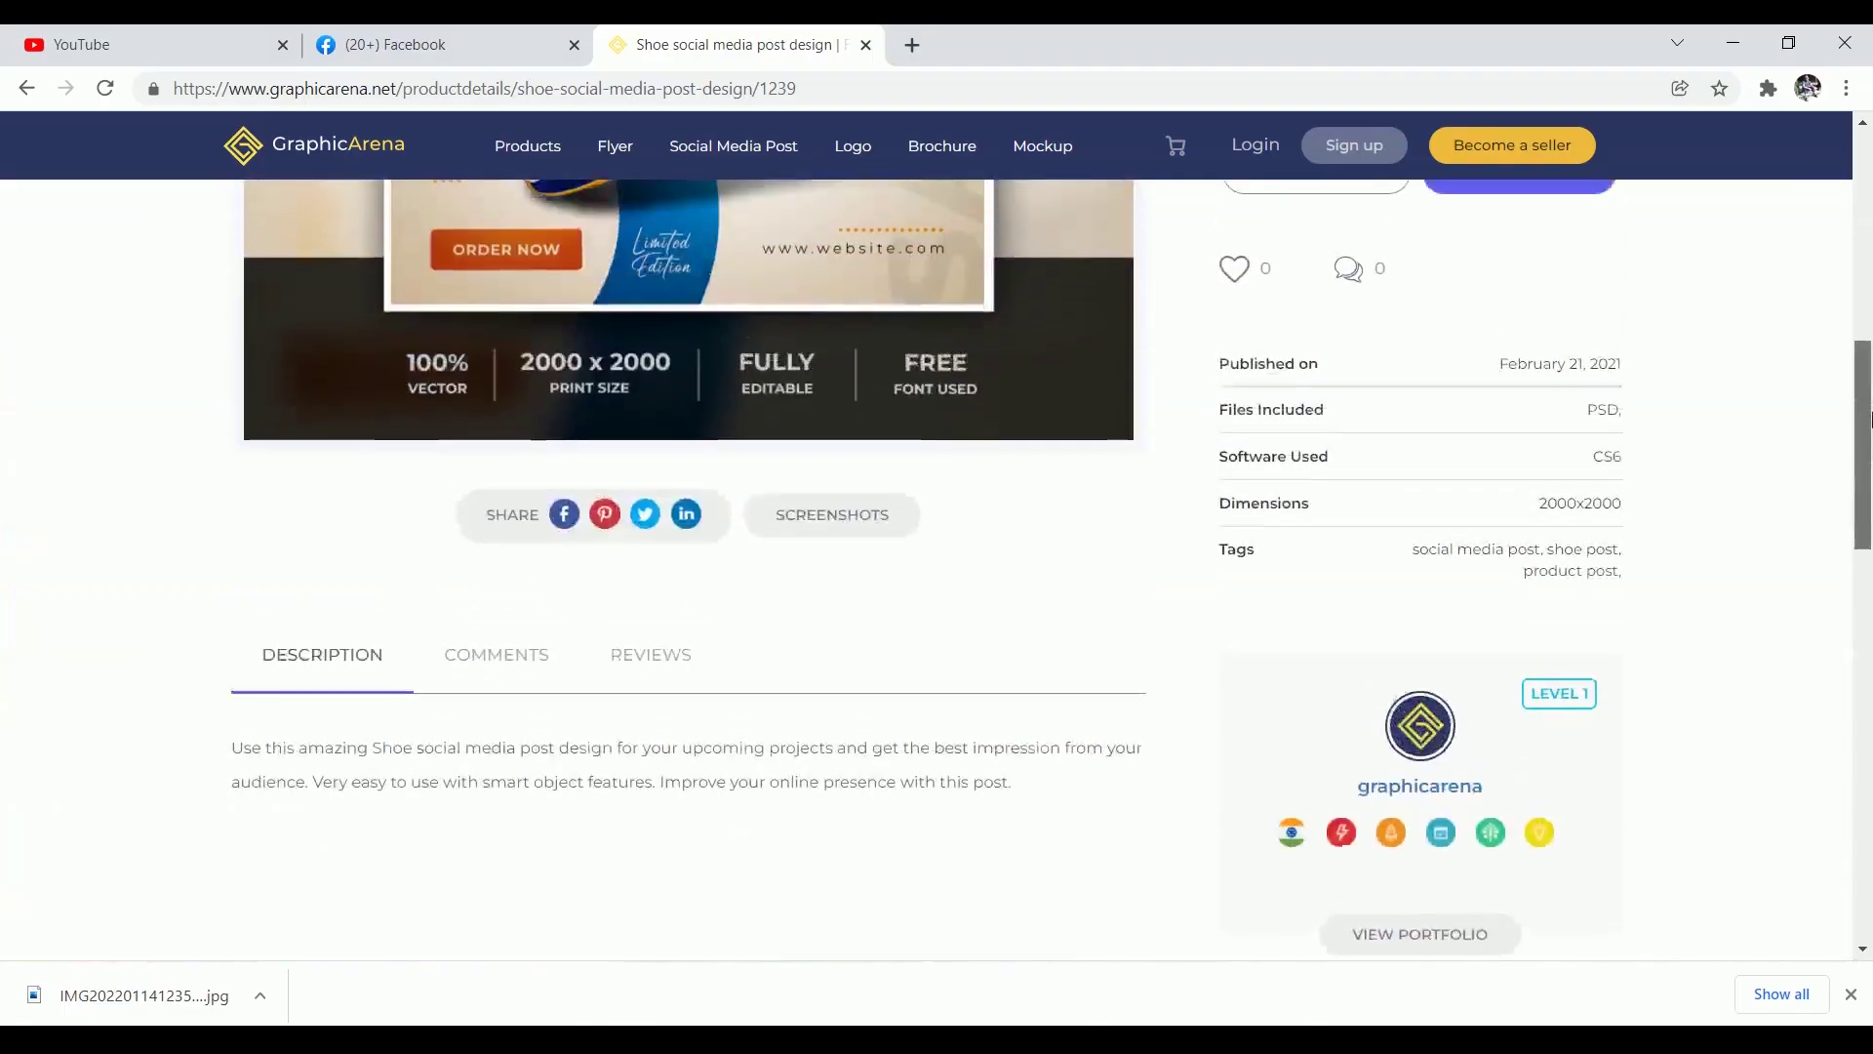
# Step: Group all eight design groups into one group named 'Original'
pyautogui.moveTo(1871, 419); pyautogui.dragTo(1871, 196)
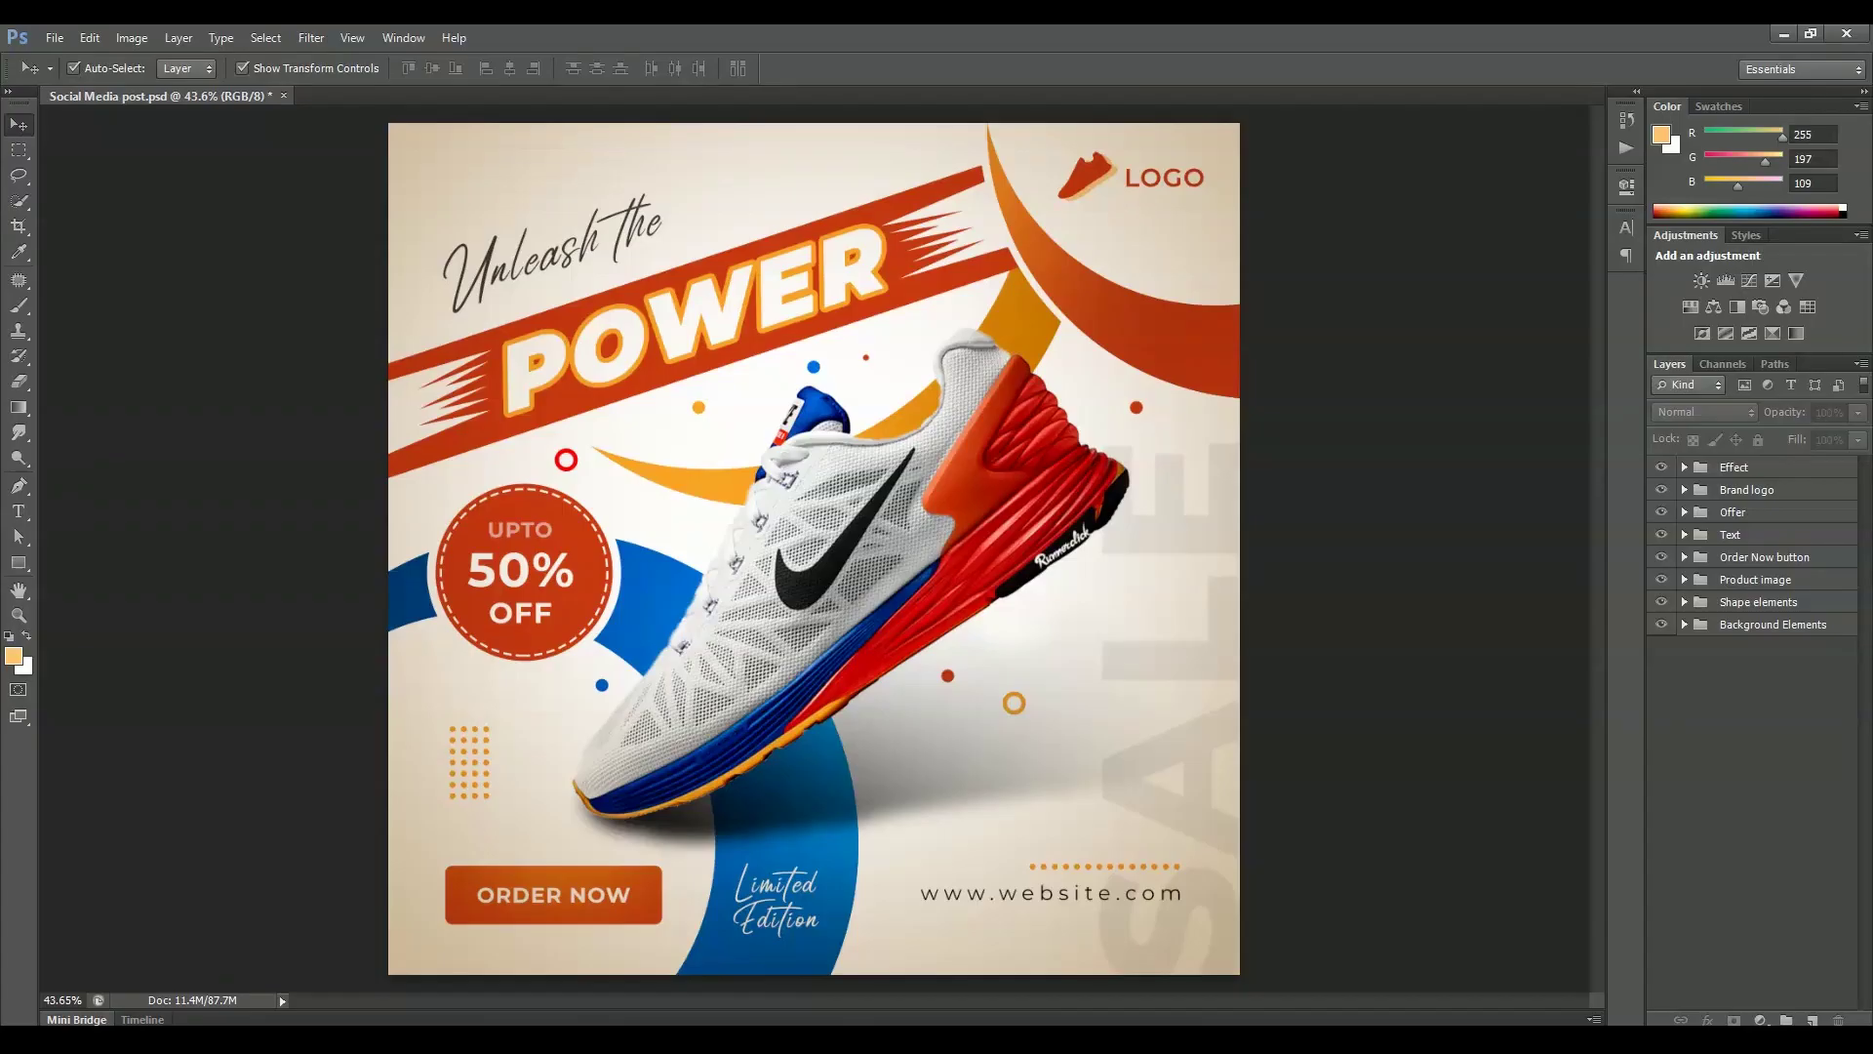
pyautogui.click(1758, 624)
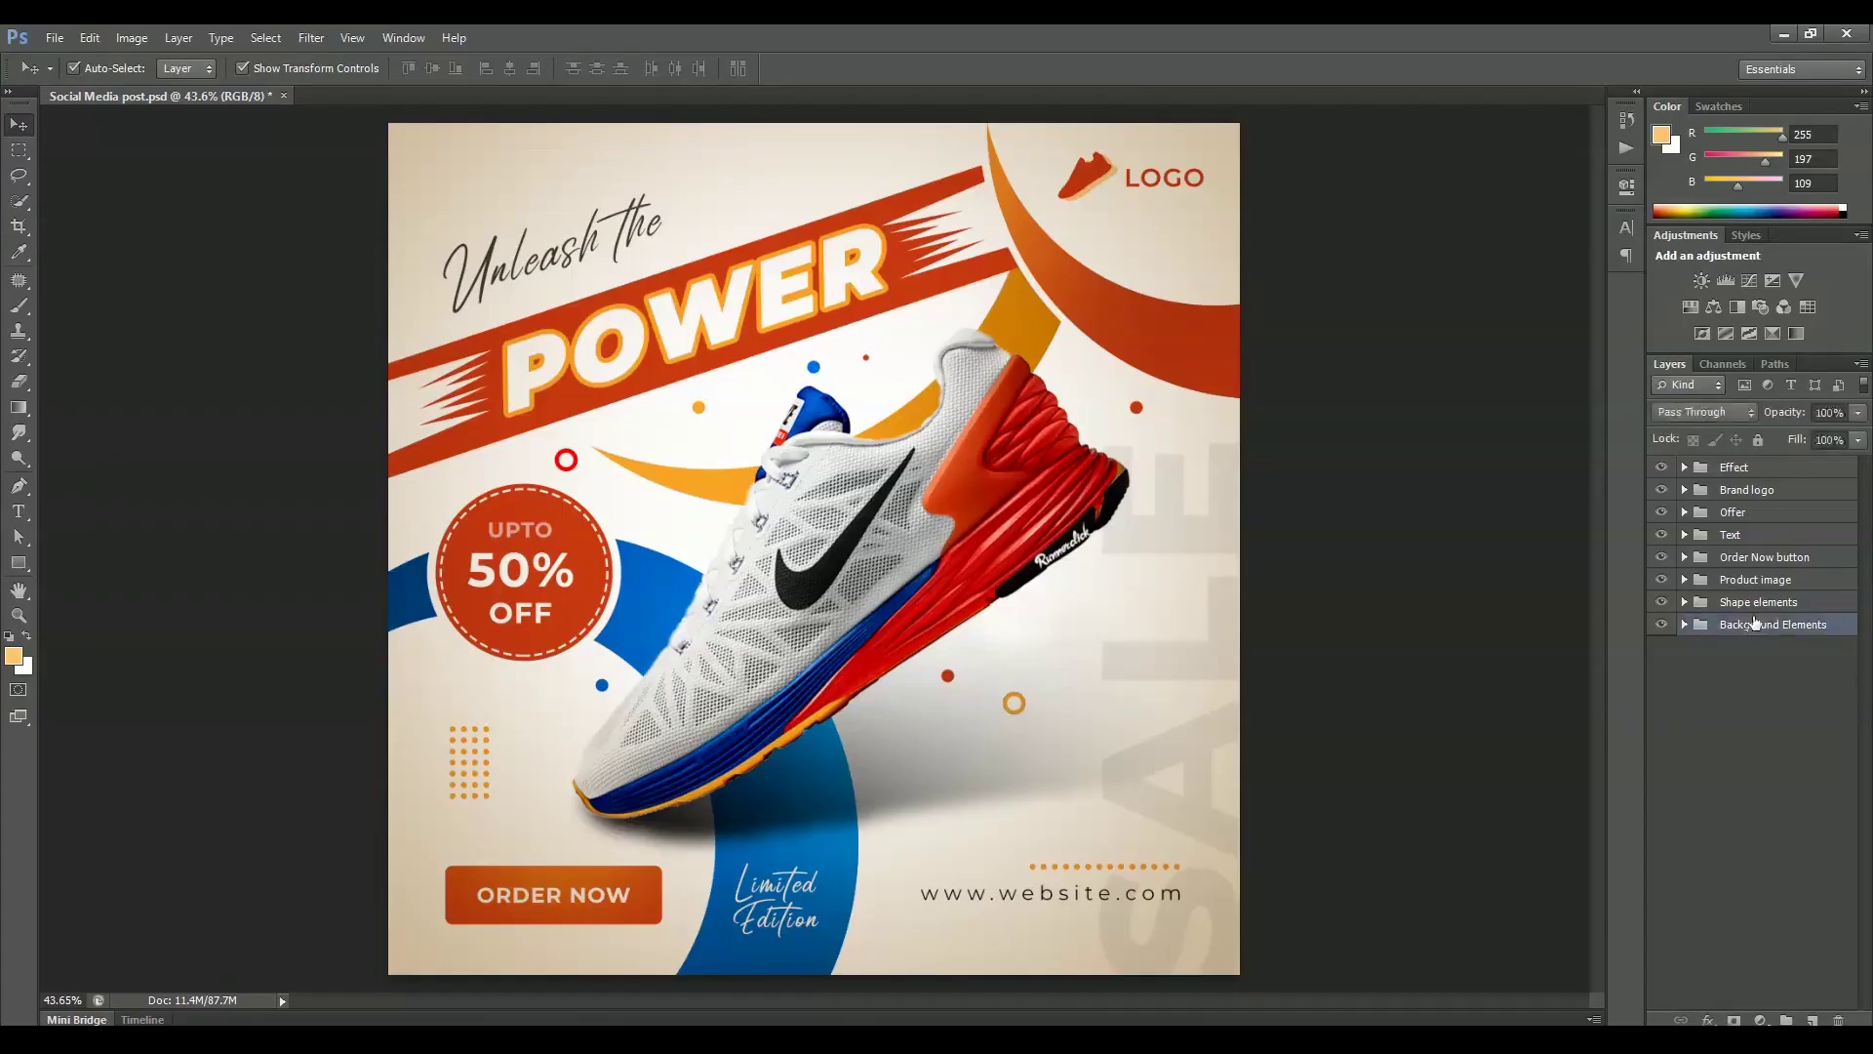
pyautogui.keyDown('shift'); pyautogui.click(1758, 472); pyautogui.keyUp('shift')
pyautogui.hotkey('ctrl', 'g')
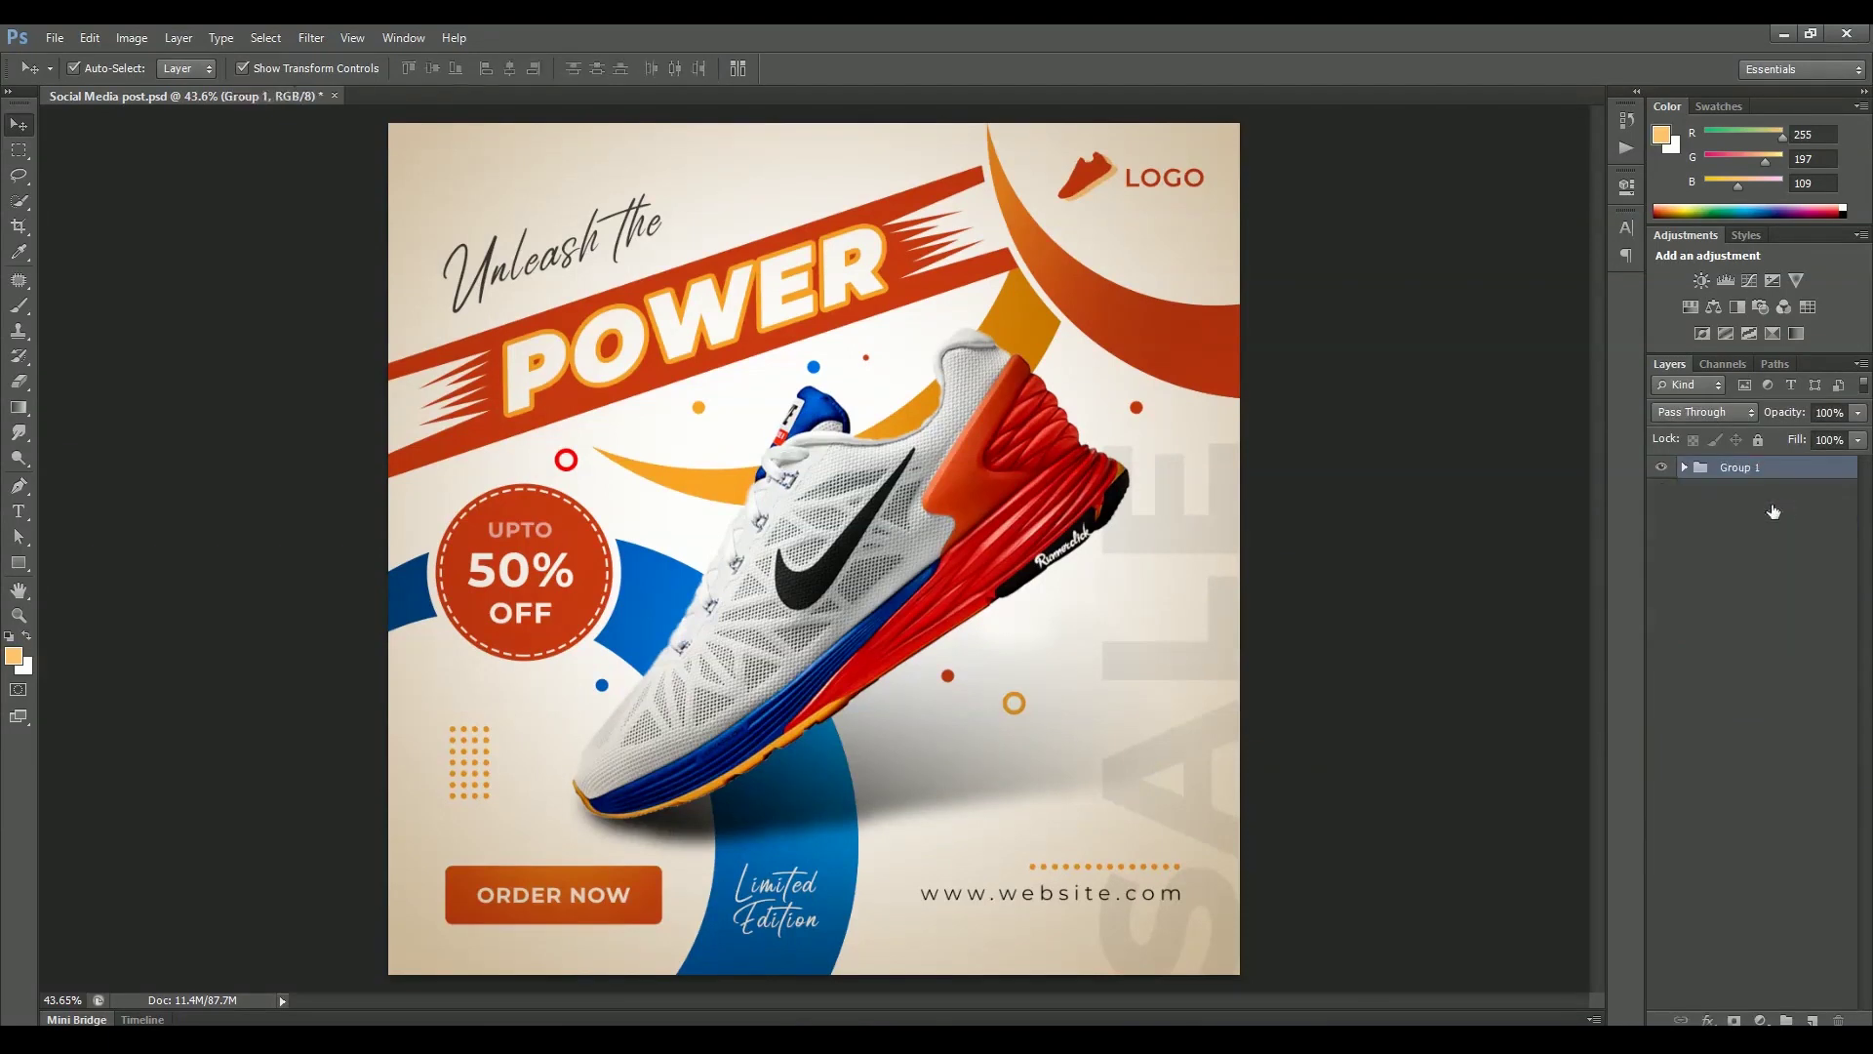
pyautogui.write('Original')
pyautogui.press('Return')
# Step: Duplicate the Original group as 'Depth map' and expand it
pyautogui.rightClick(1766, 476)
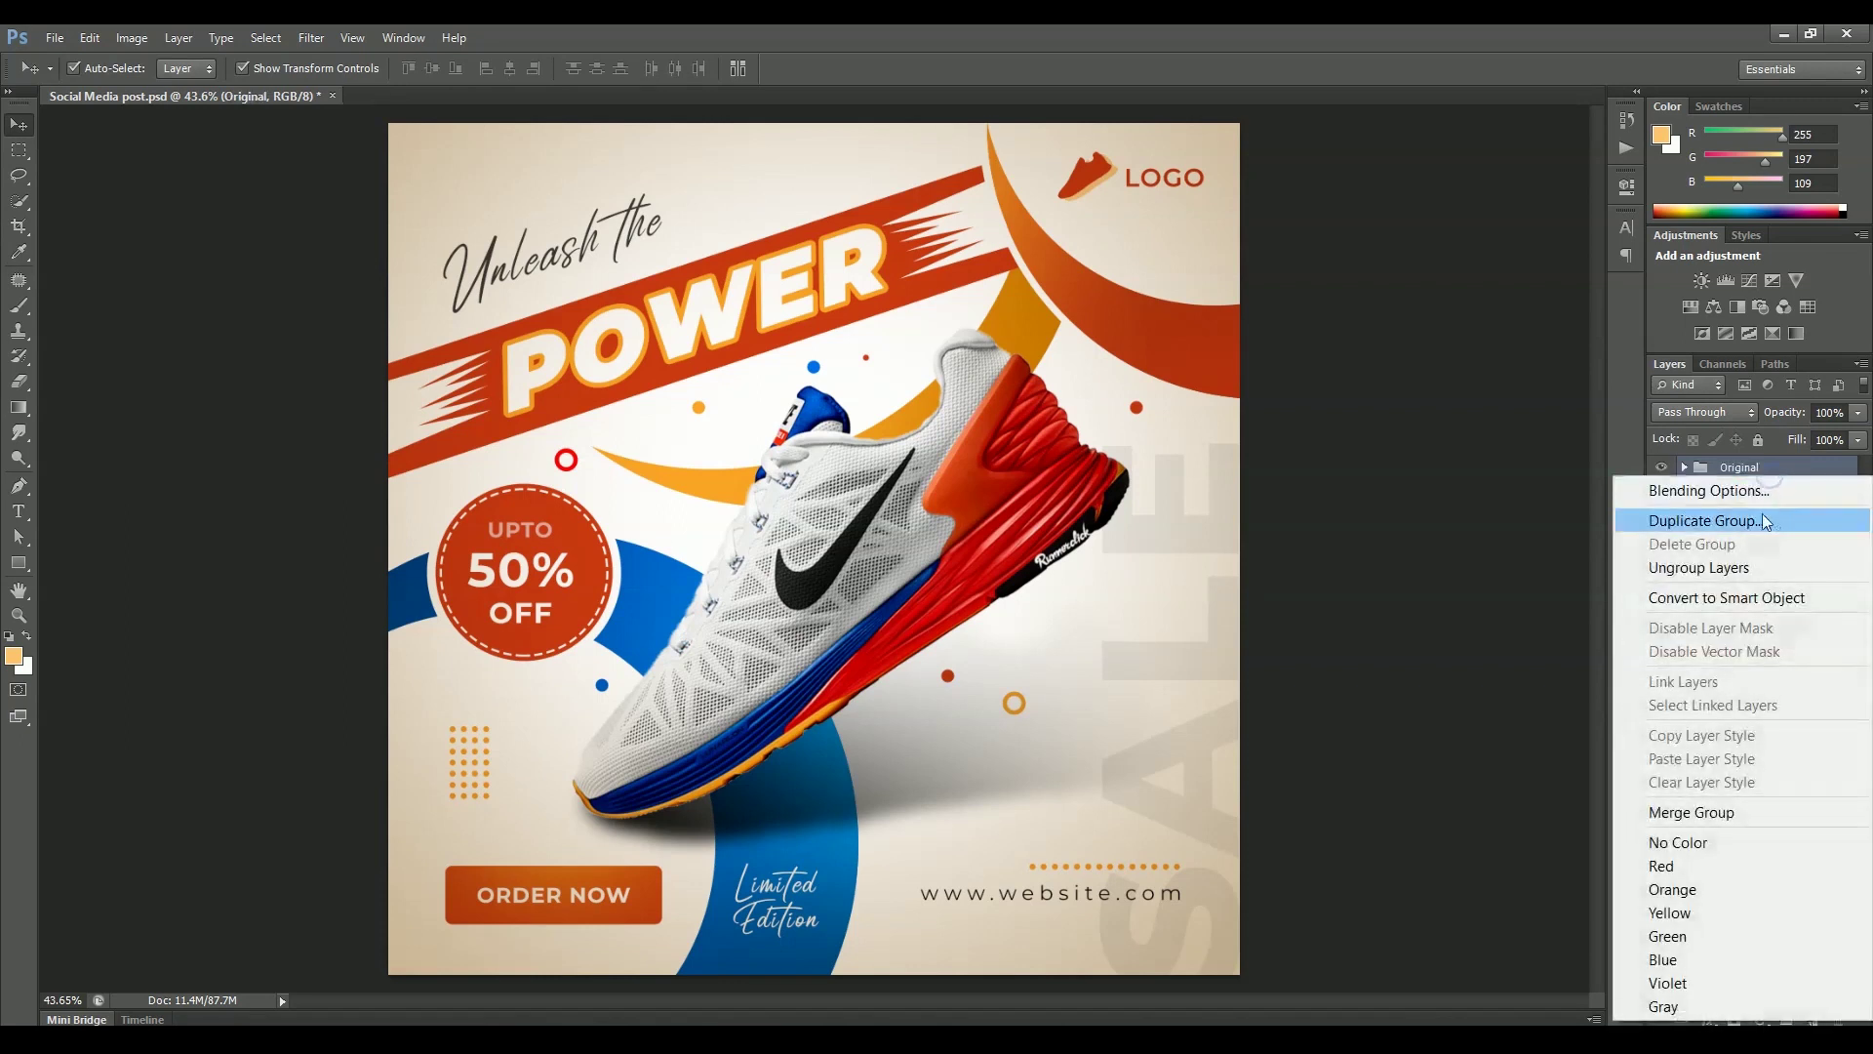
pyautogui.click(1762, 517)
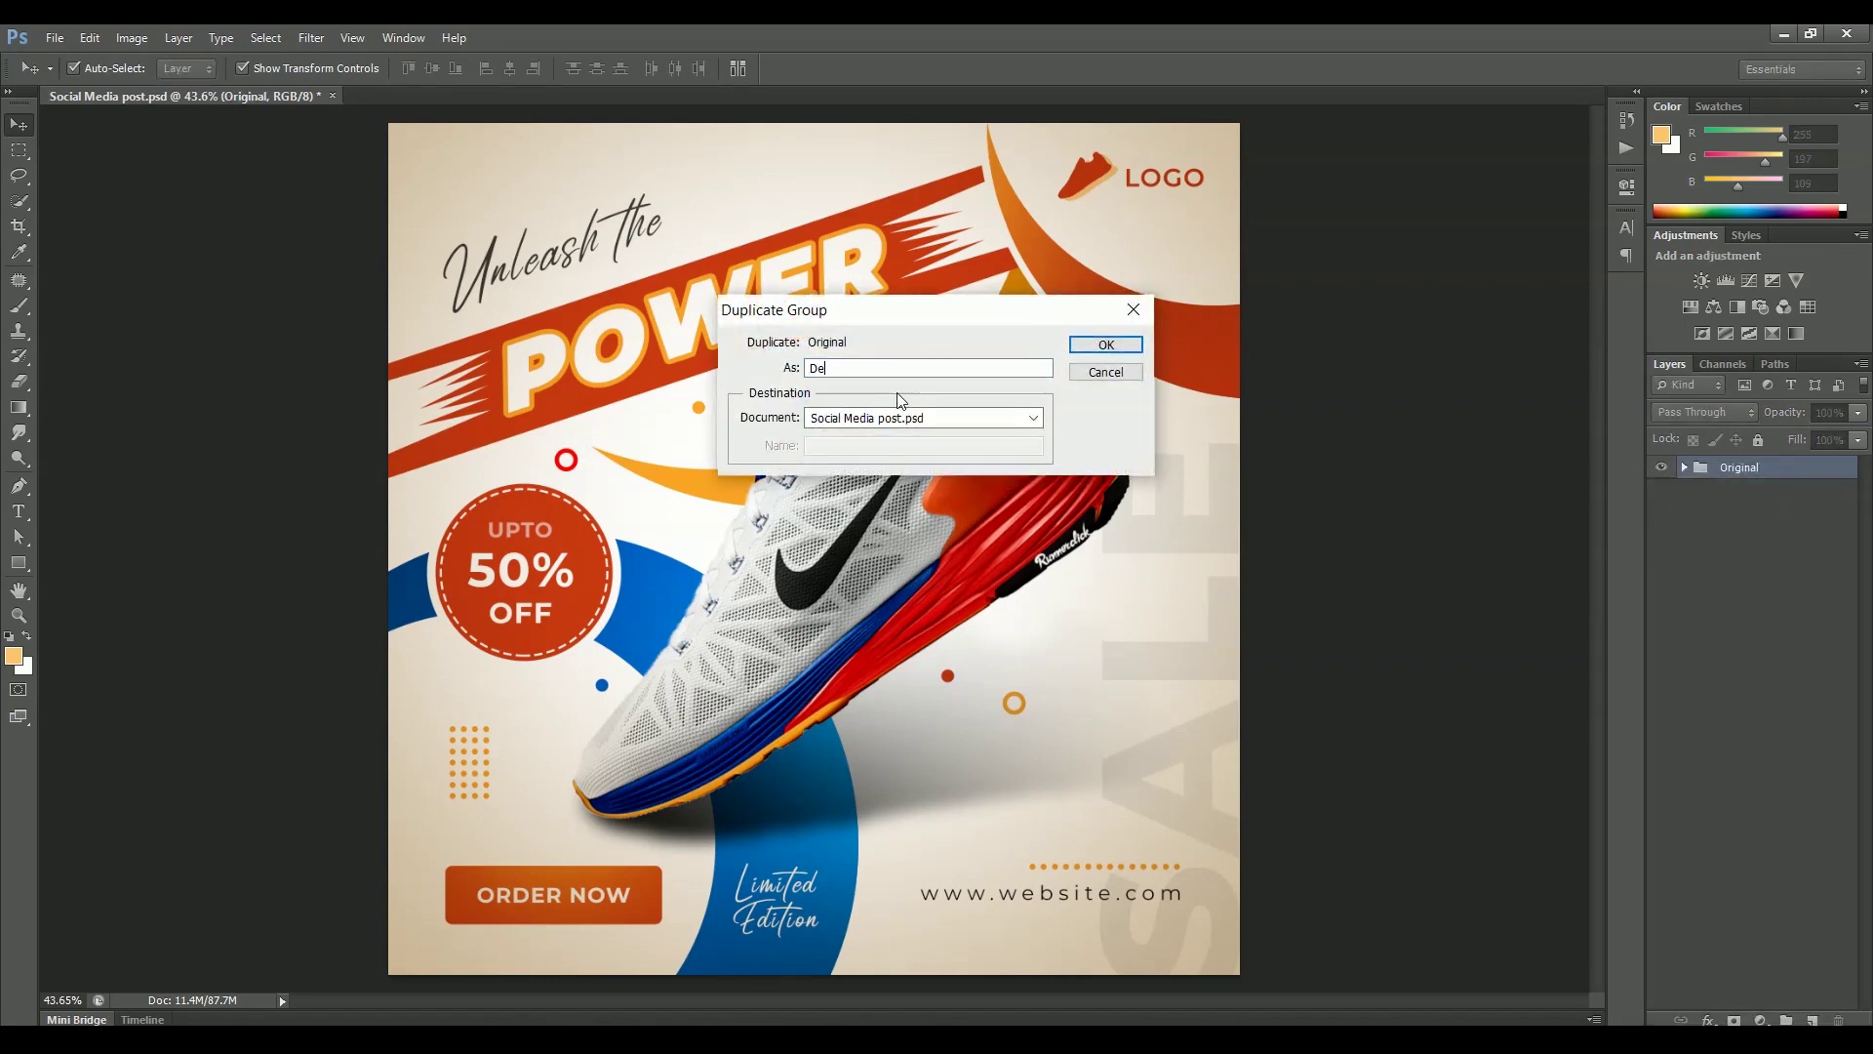
pyautogui.press('Return')
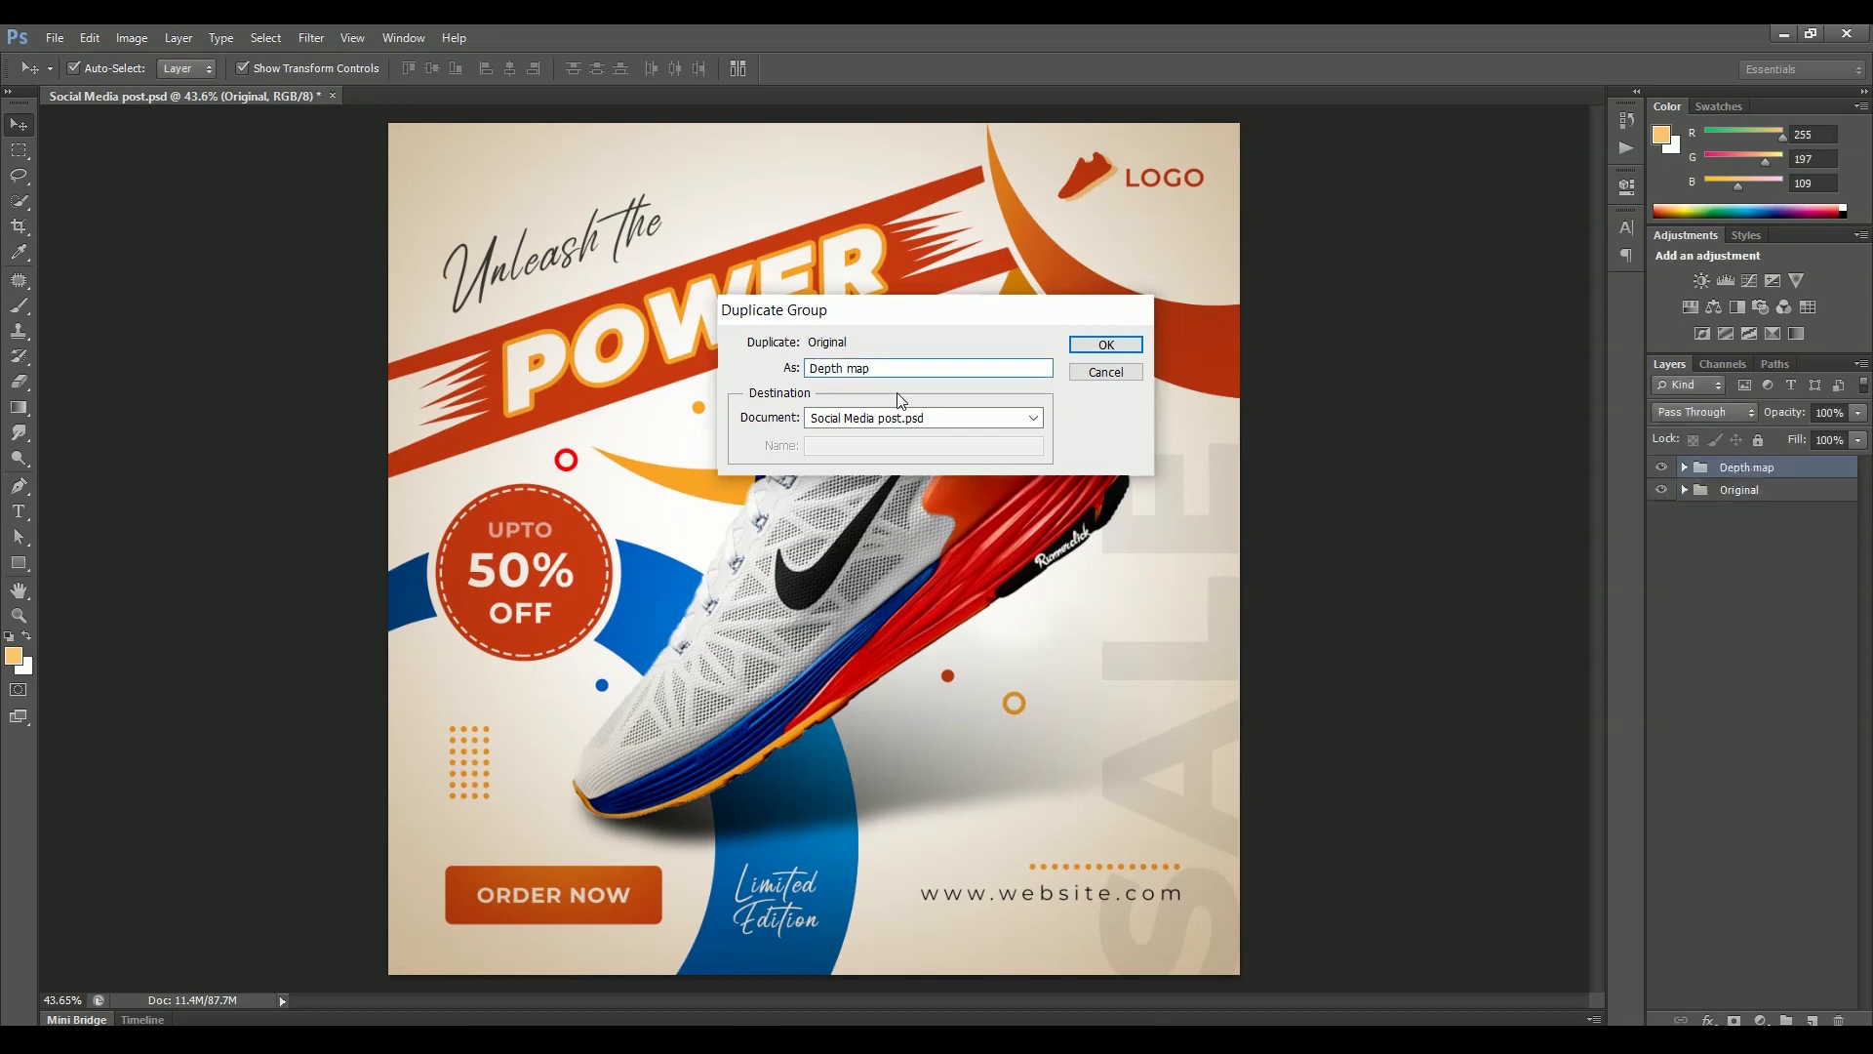
pyautogui.click(1683, 468)
# Step: Delete the Effect group and merge Background Elements and Shape elements into single layers
pyautogui.click(1712, 492)
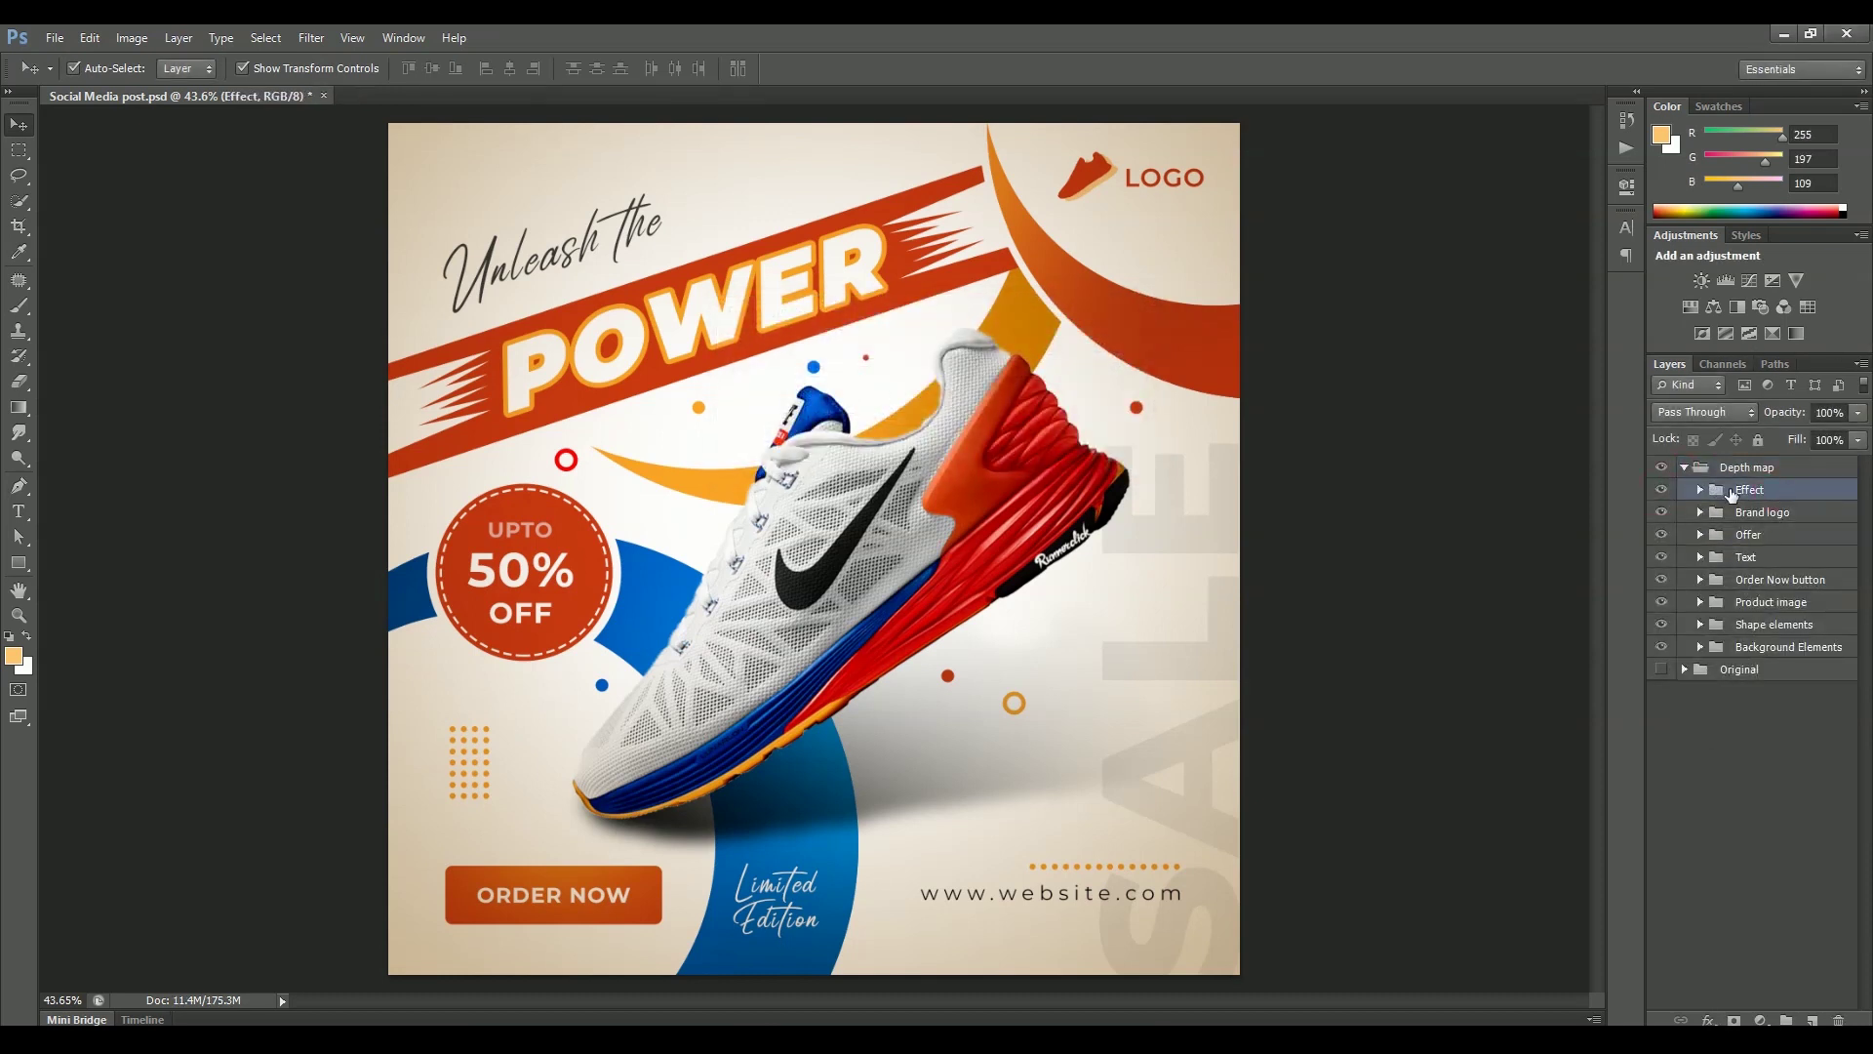
pyautogui.press('Delete')
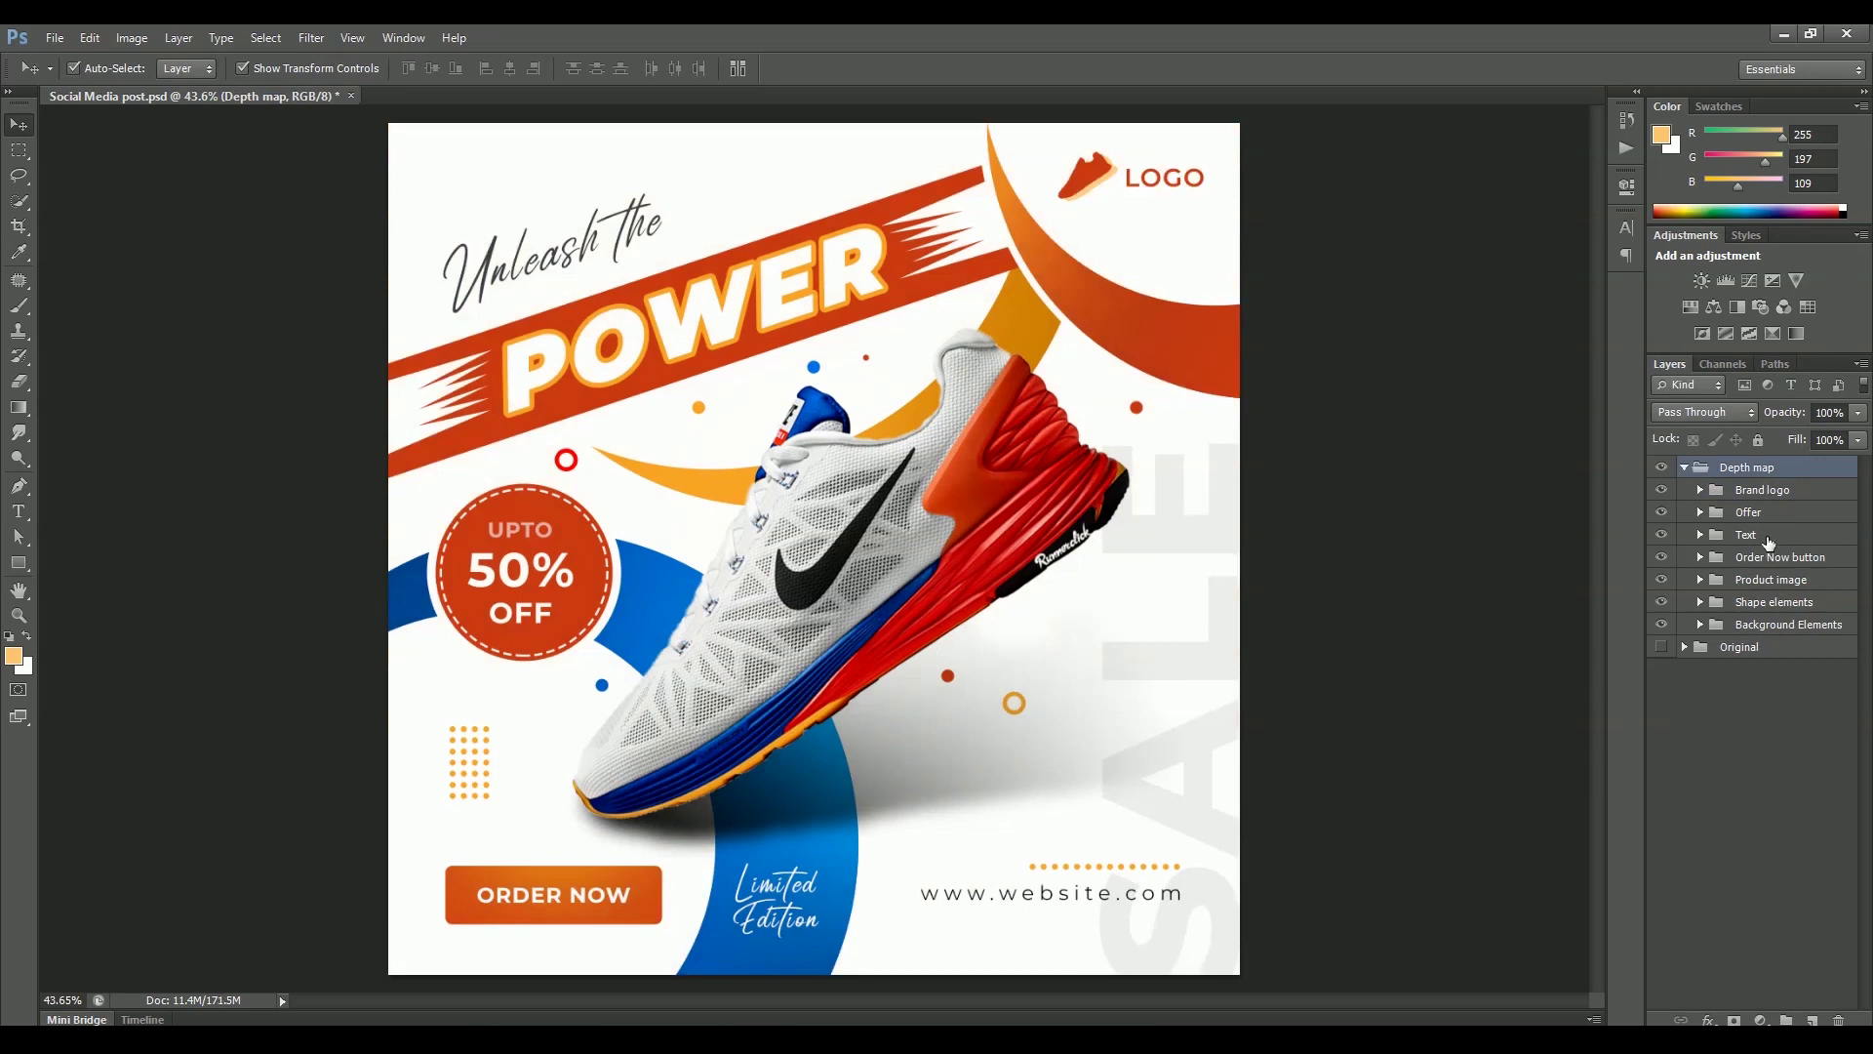
pyautogui.click(1771, 625)
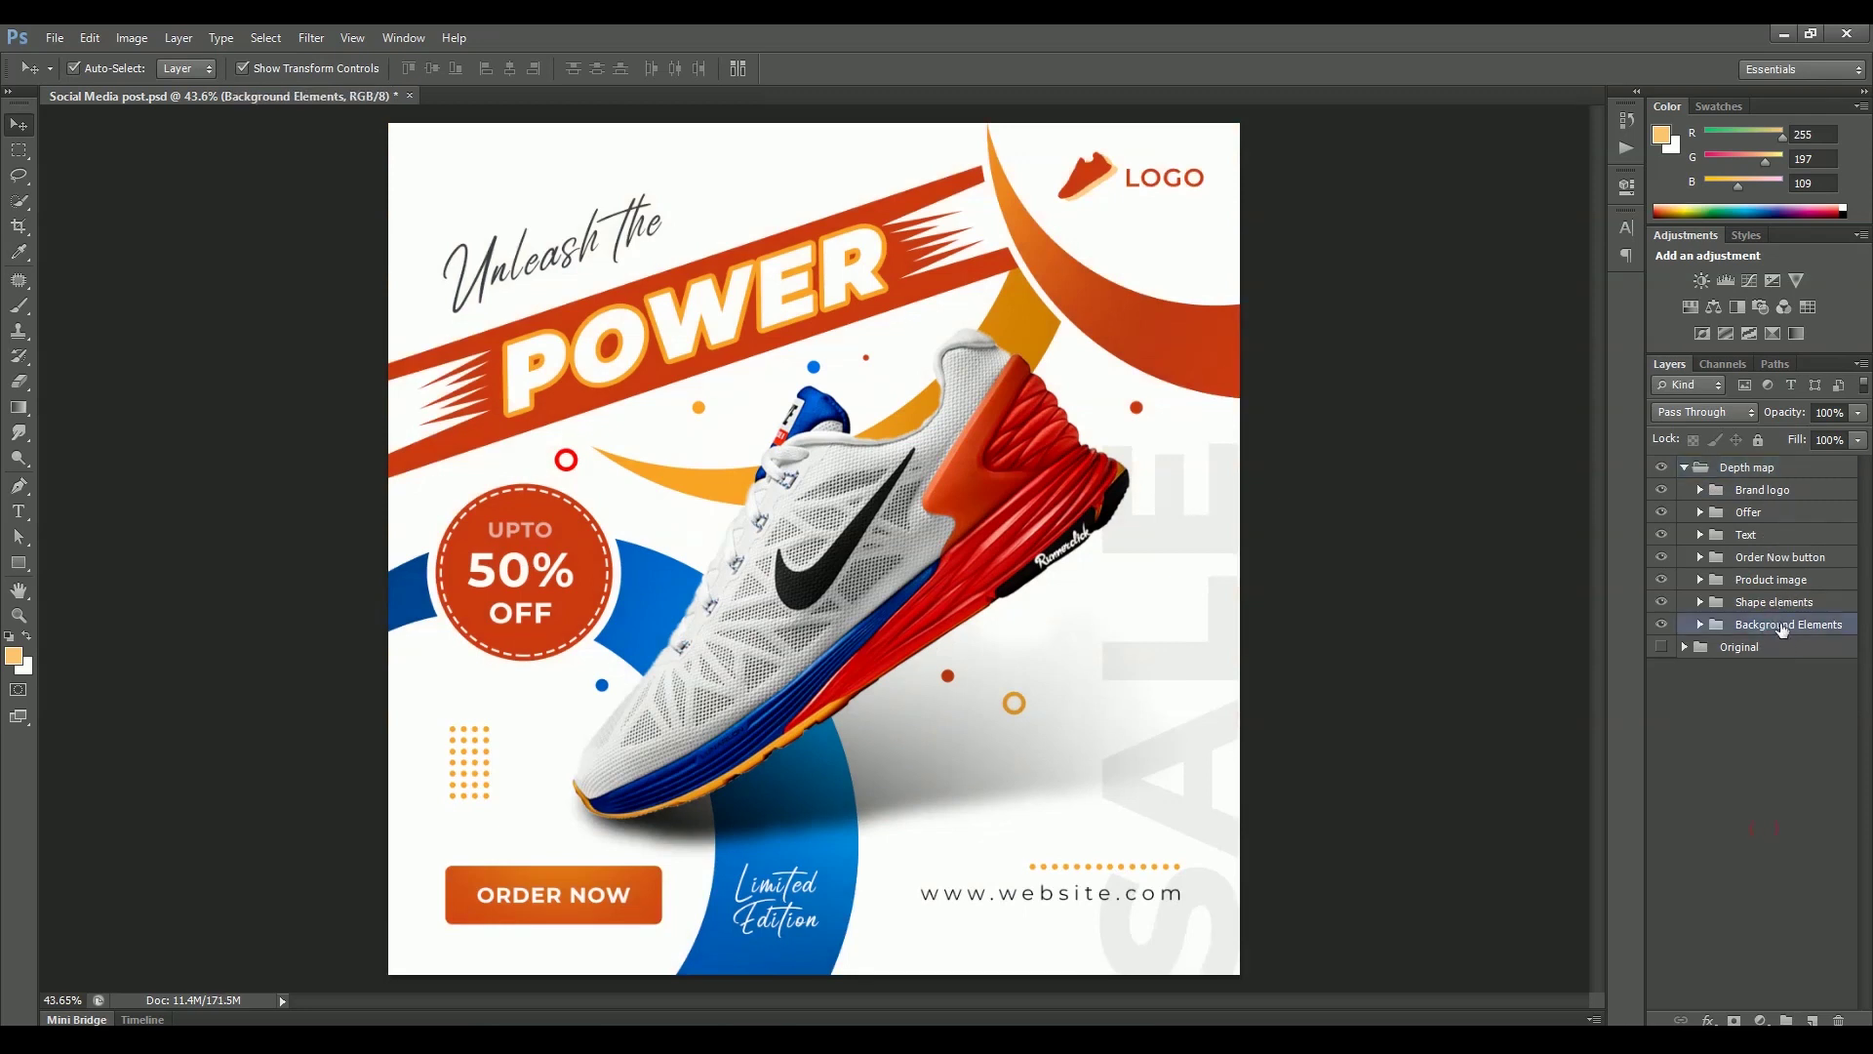
pyautogui.hotkey('ctrl', 'e')
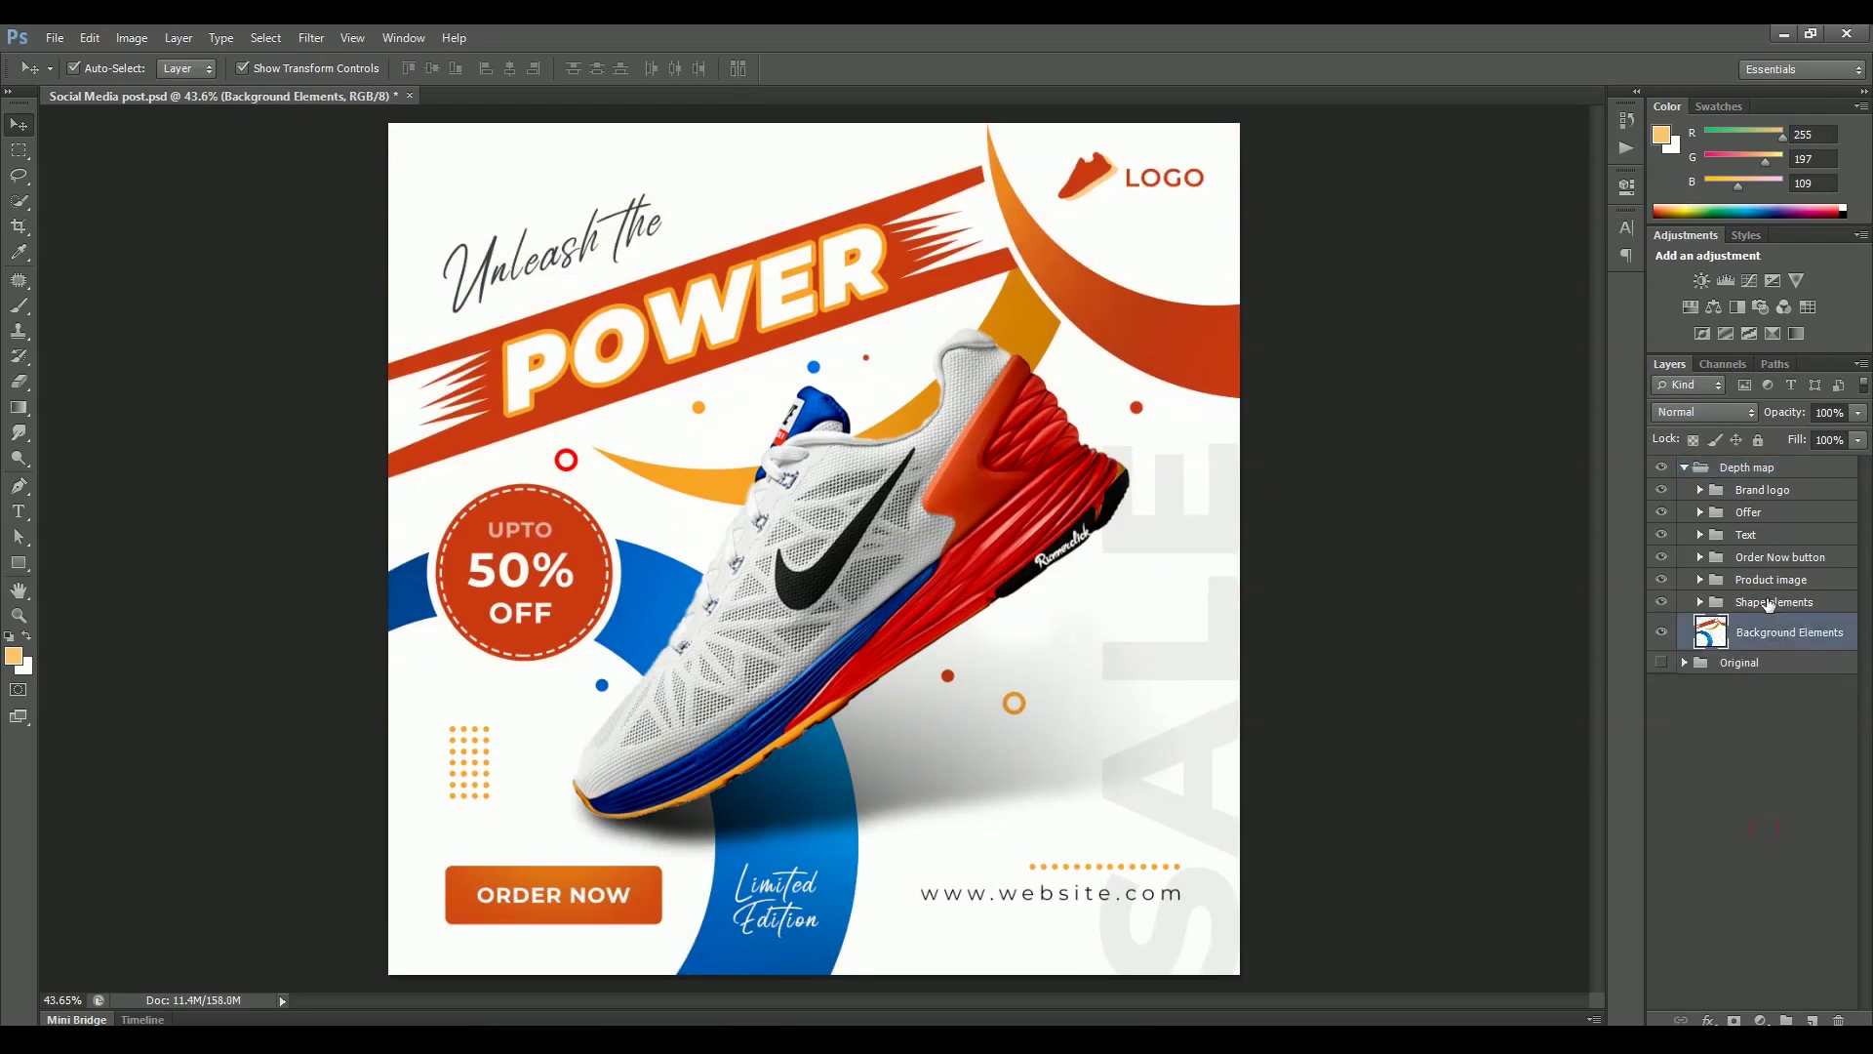
pyautogui.click(1769, 605)
pyautogui.hotkey('ctrl', 'e')
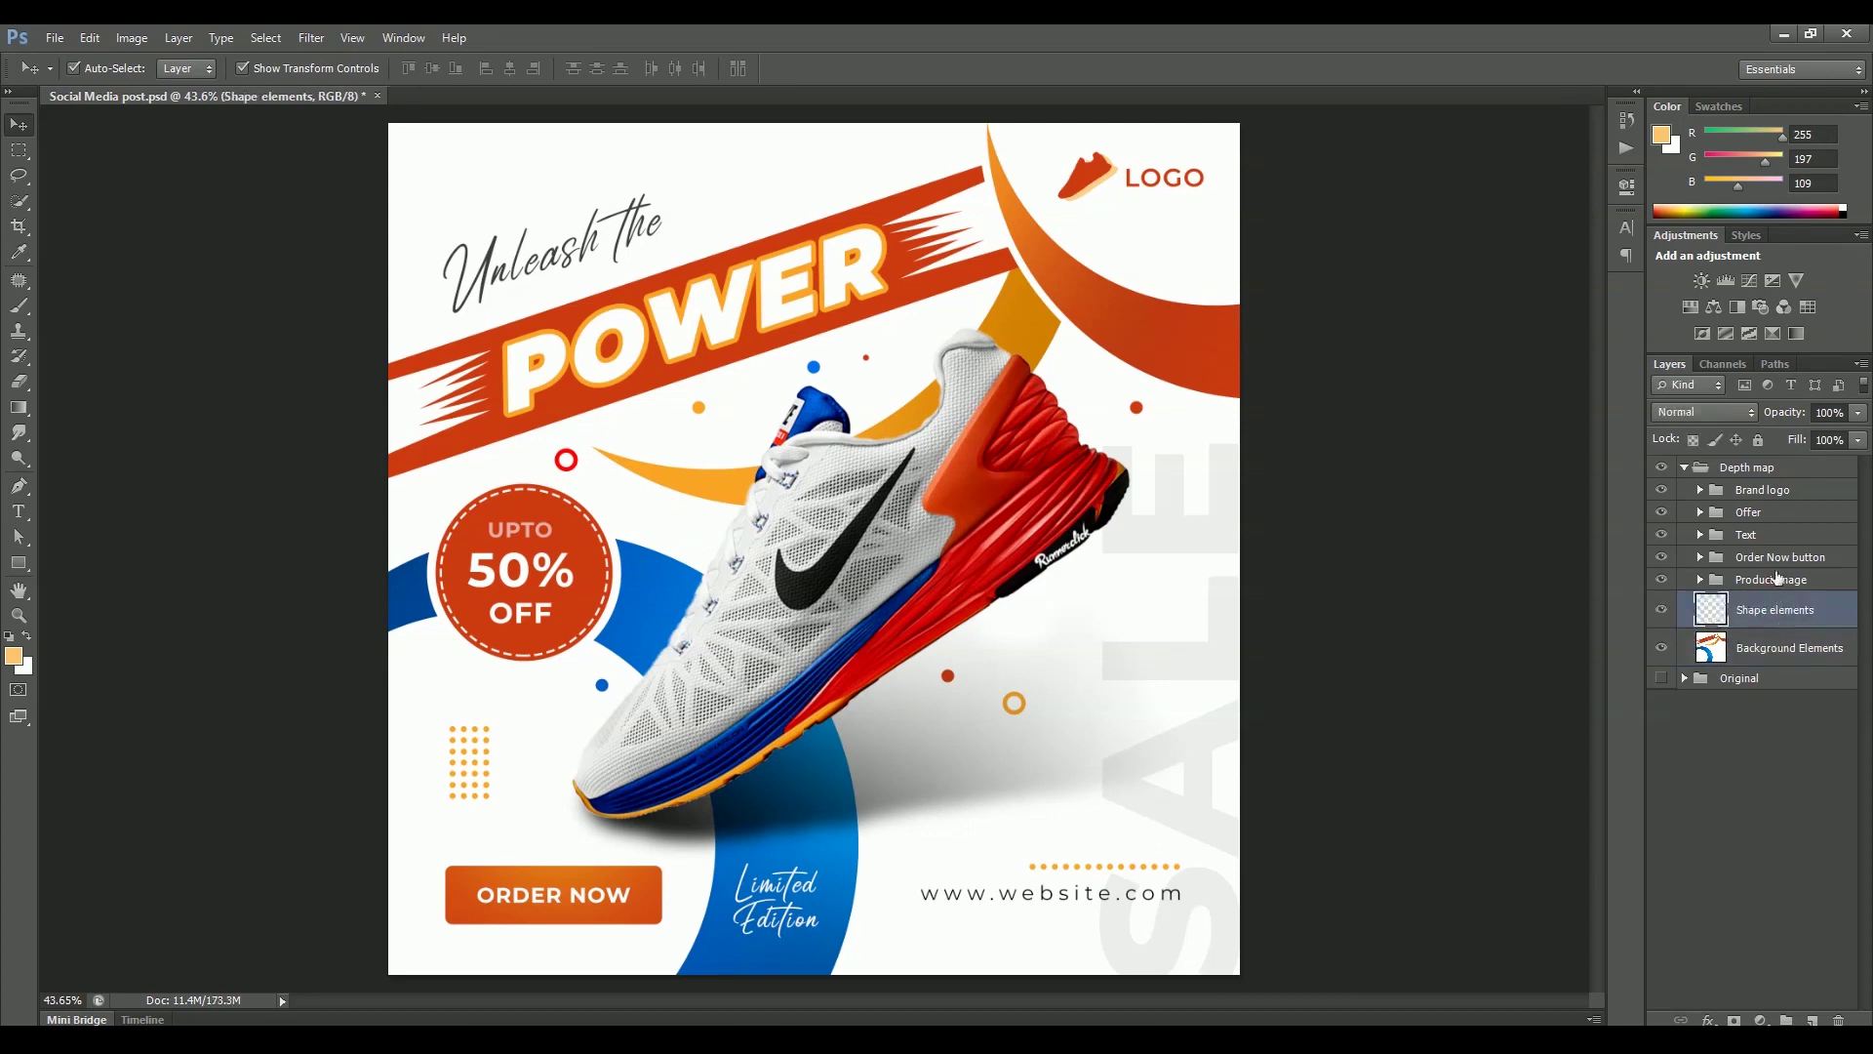
# Step: Delete the shoe's Shadow layer, then flatten the Product image and Order Now button groups
pyautogui.click(1778, 579)
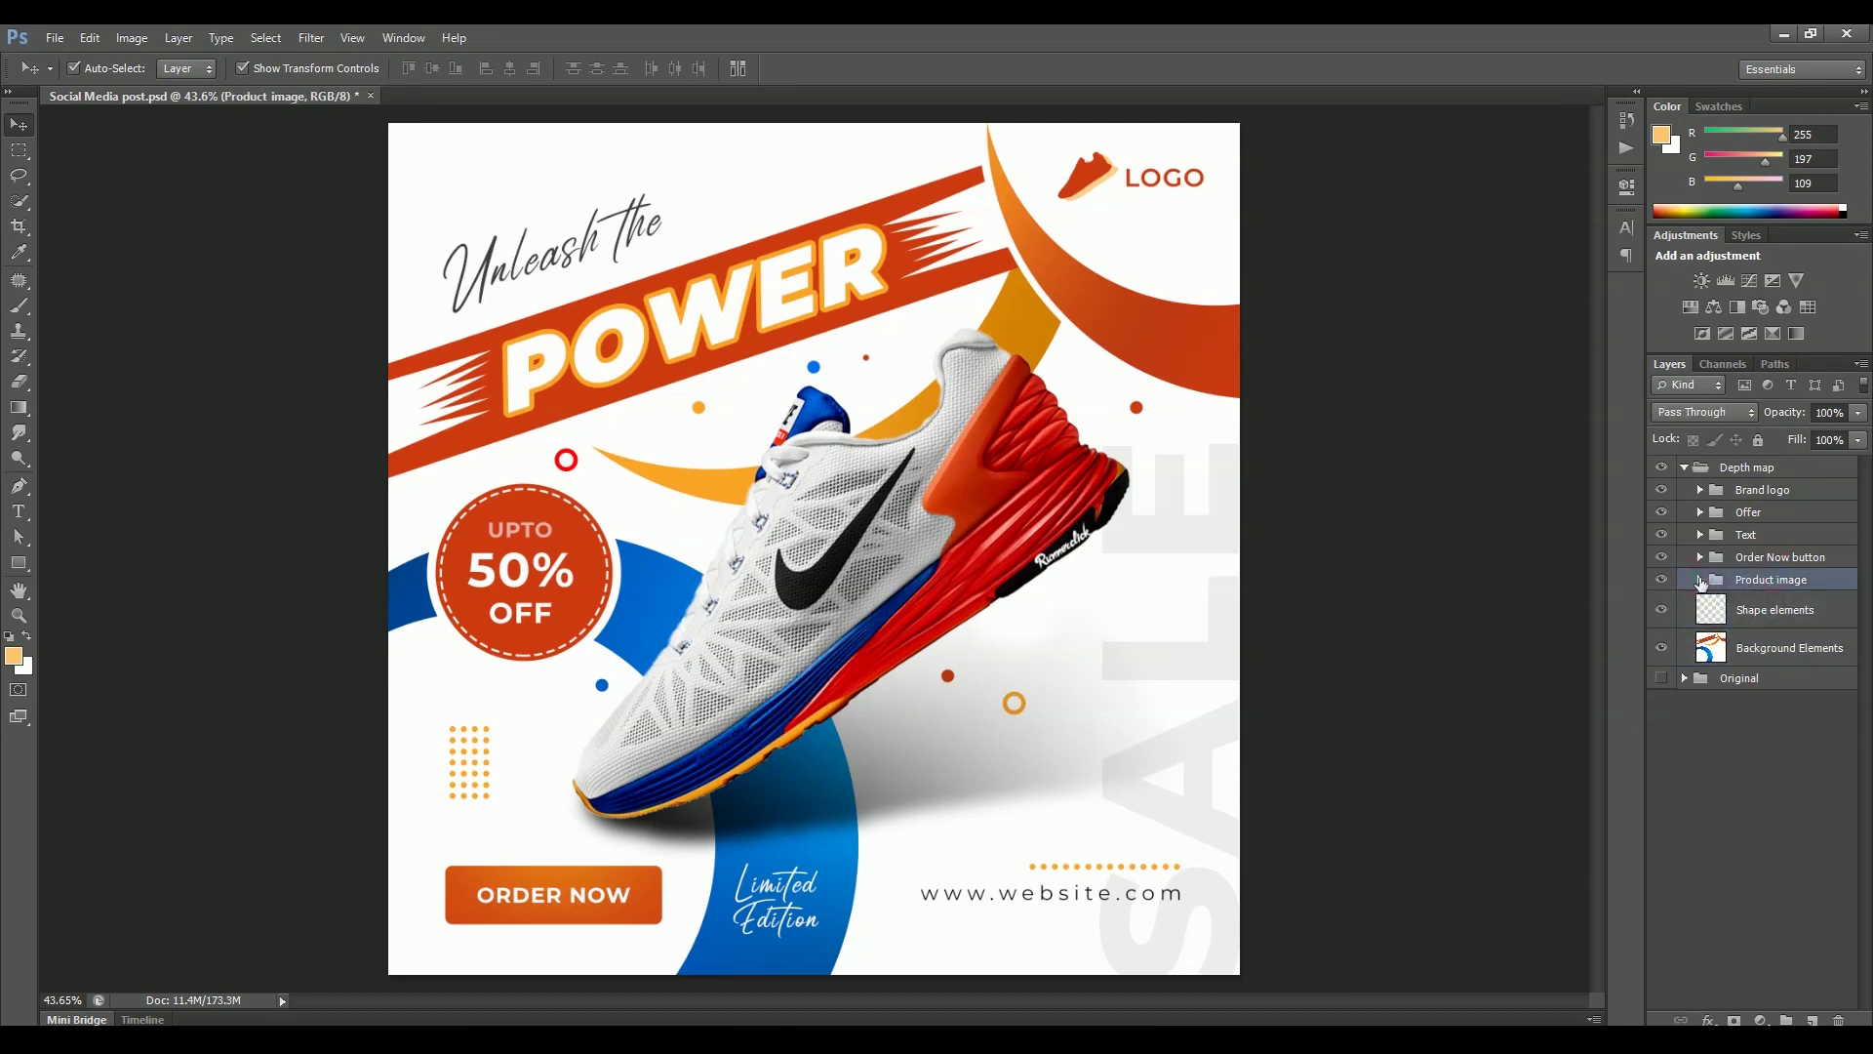
pyautogui.click(1700, 579)
pyautogui.click(1833, 663)
pyautogui.press('Delete')
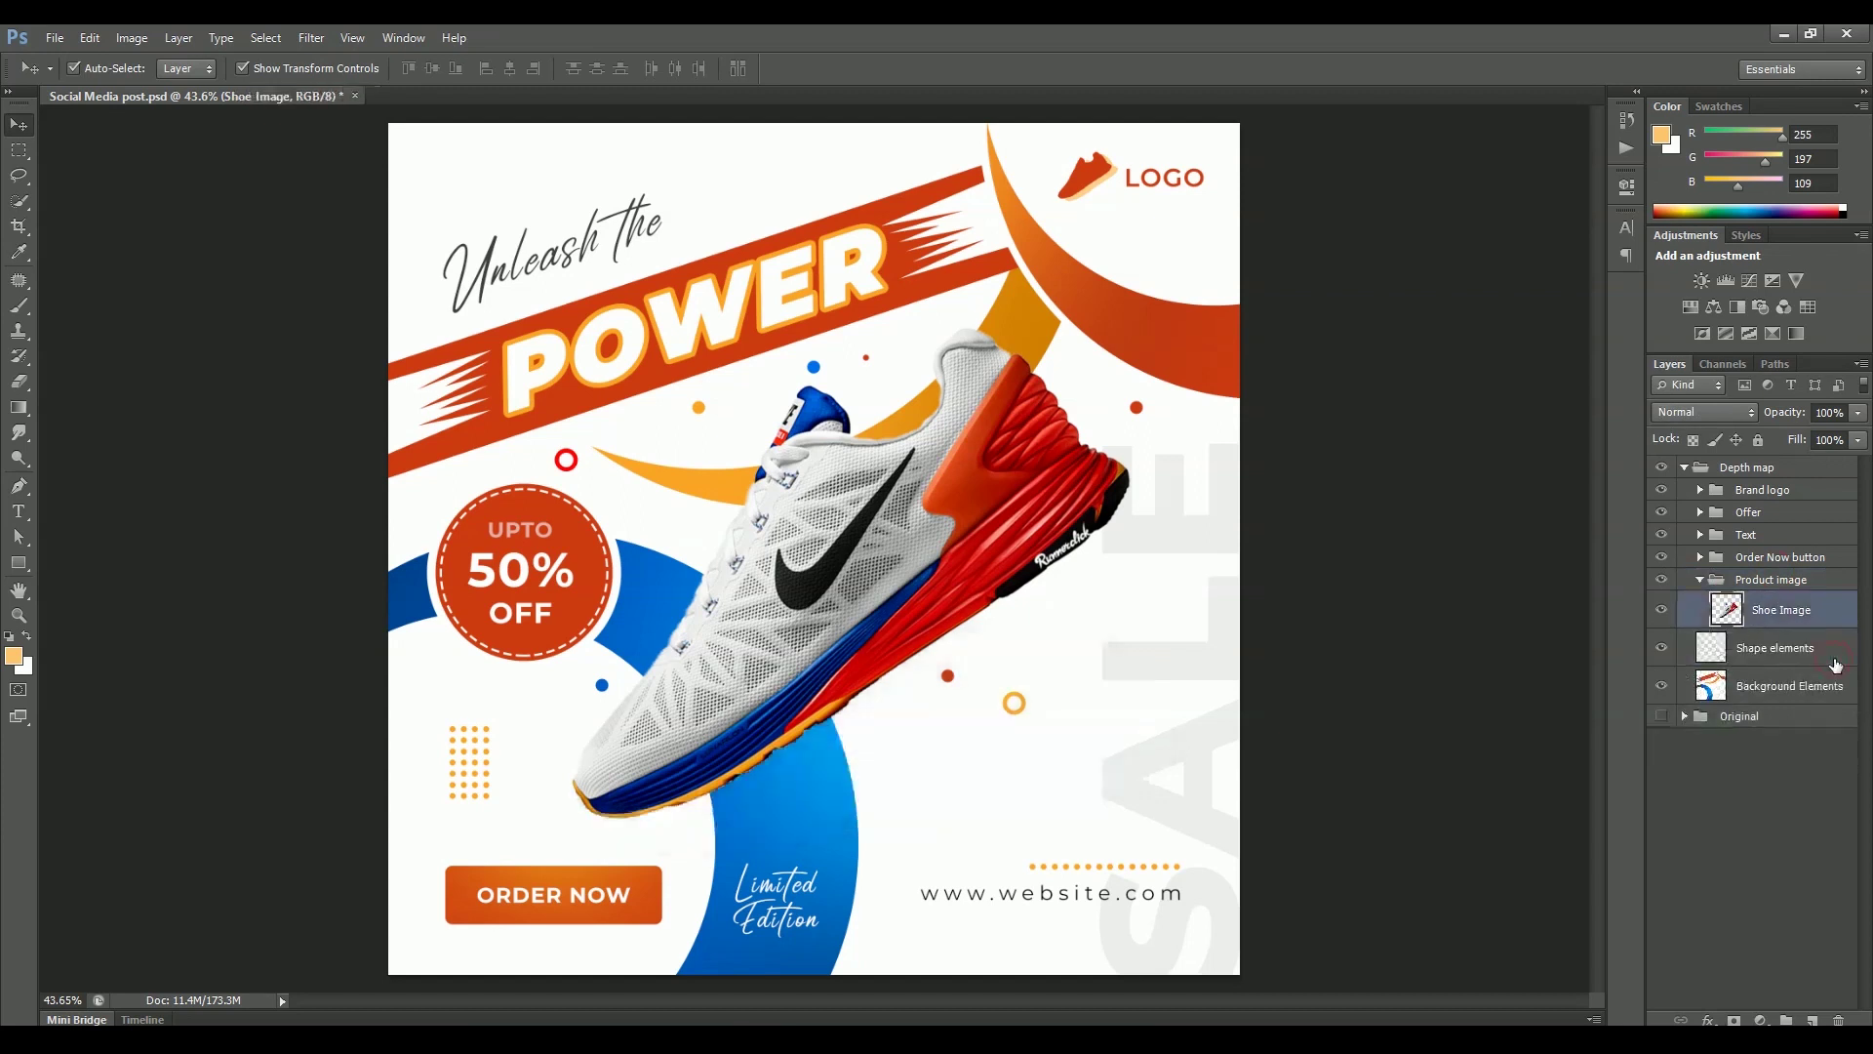
pyautogui.click(1808, 579)
pyautogui.hotkey('ctrl', 'e')
pyautogui.click(1773, 554)
pyautogui.hotkey('ctrl', 'e')
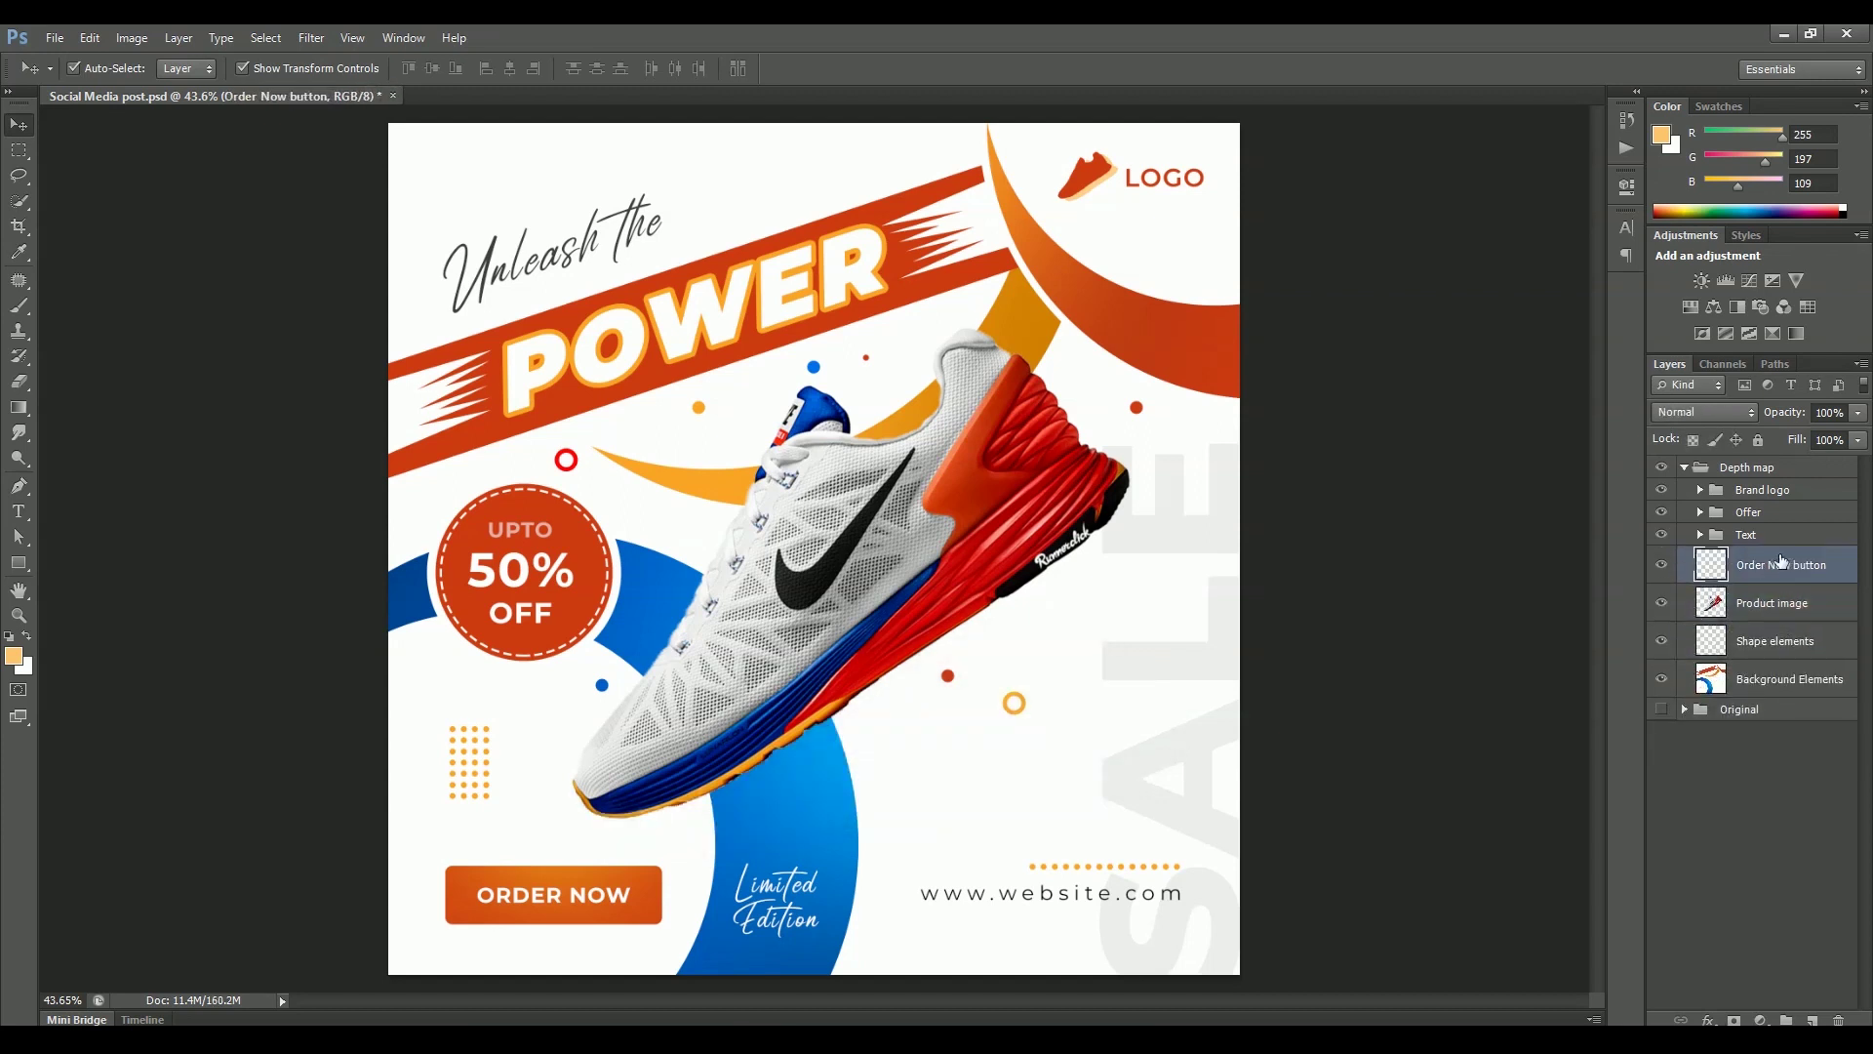
# Step: Merge the Text, Offer and Brand logo groups into single layers
pyautogui.click(1766, 539)
pyautogui.click(1699, 535)
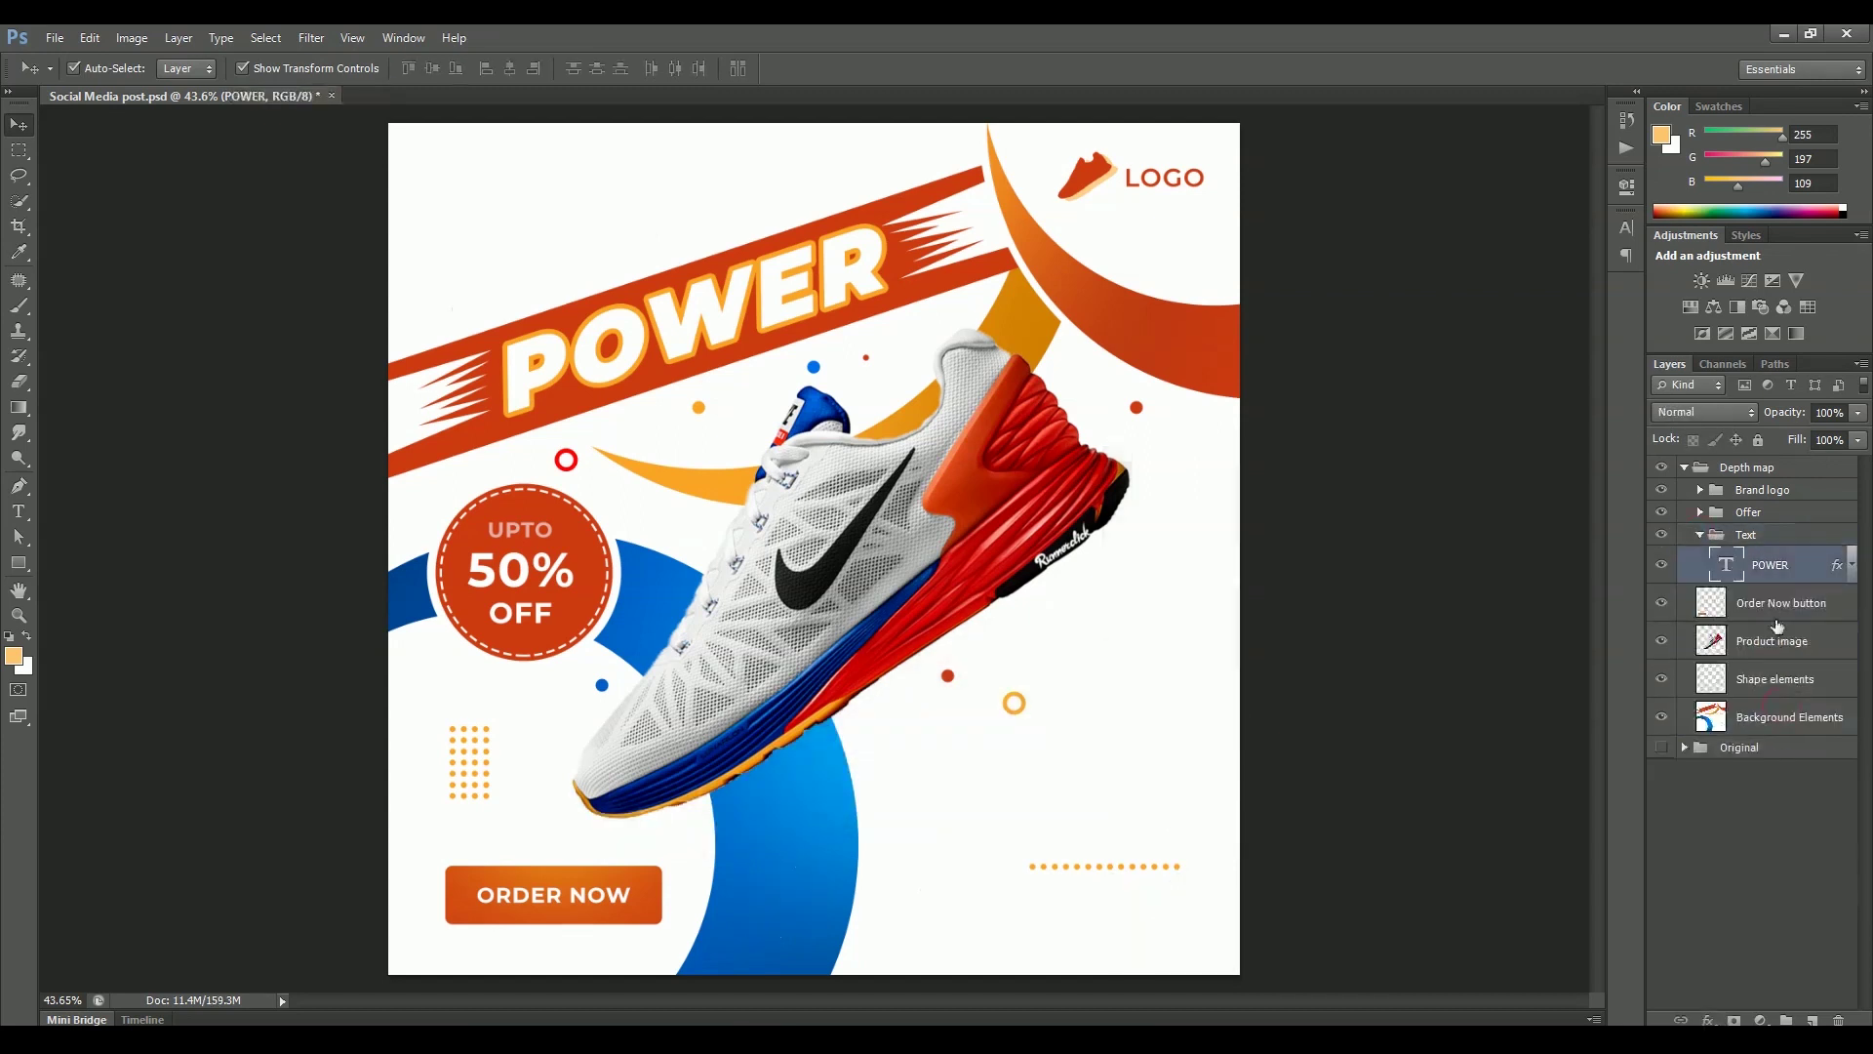
pyautogui.hotkey('ctrl', 'e')
pyautogui.click(1768, 517)
pyautogui.hotkey('ctrl', 'e')
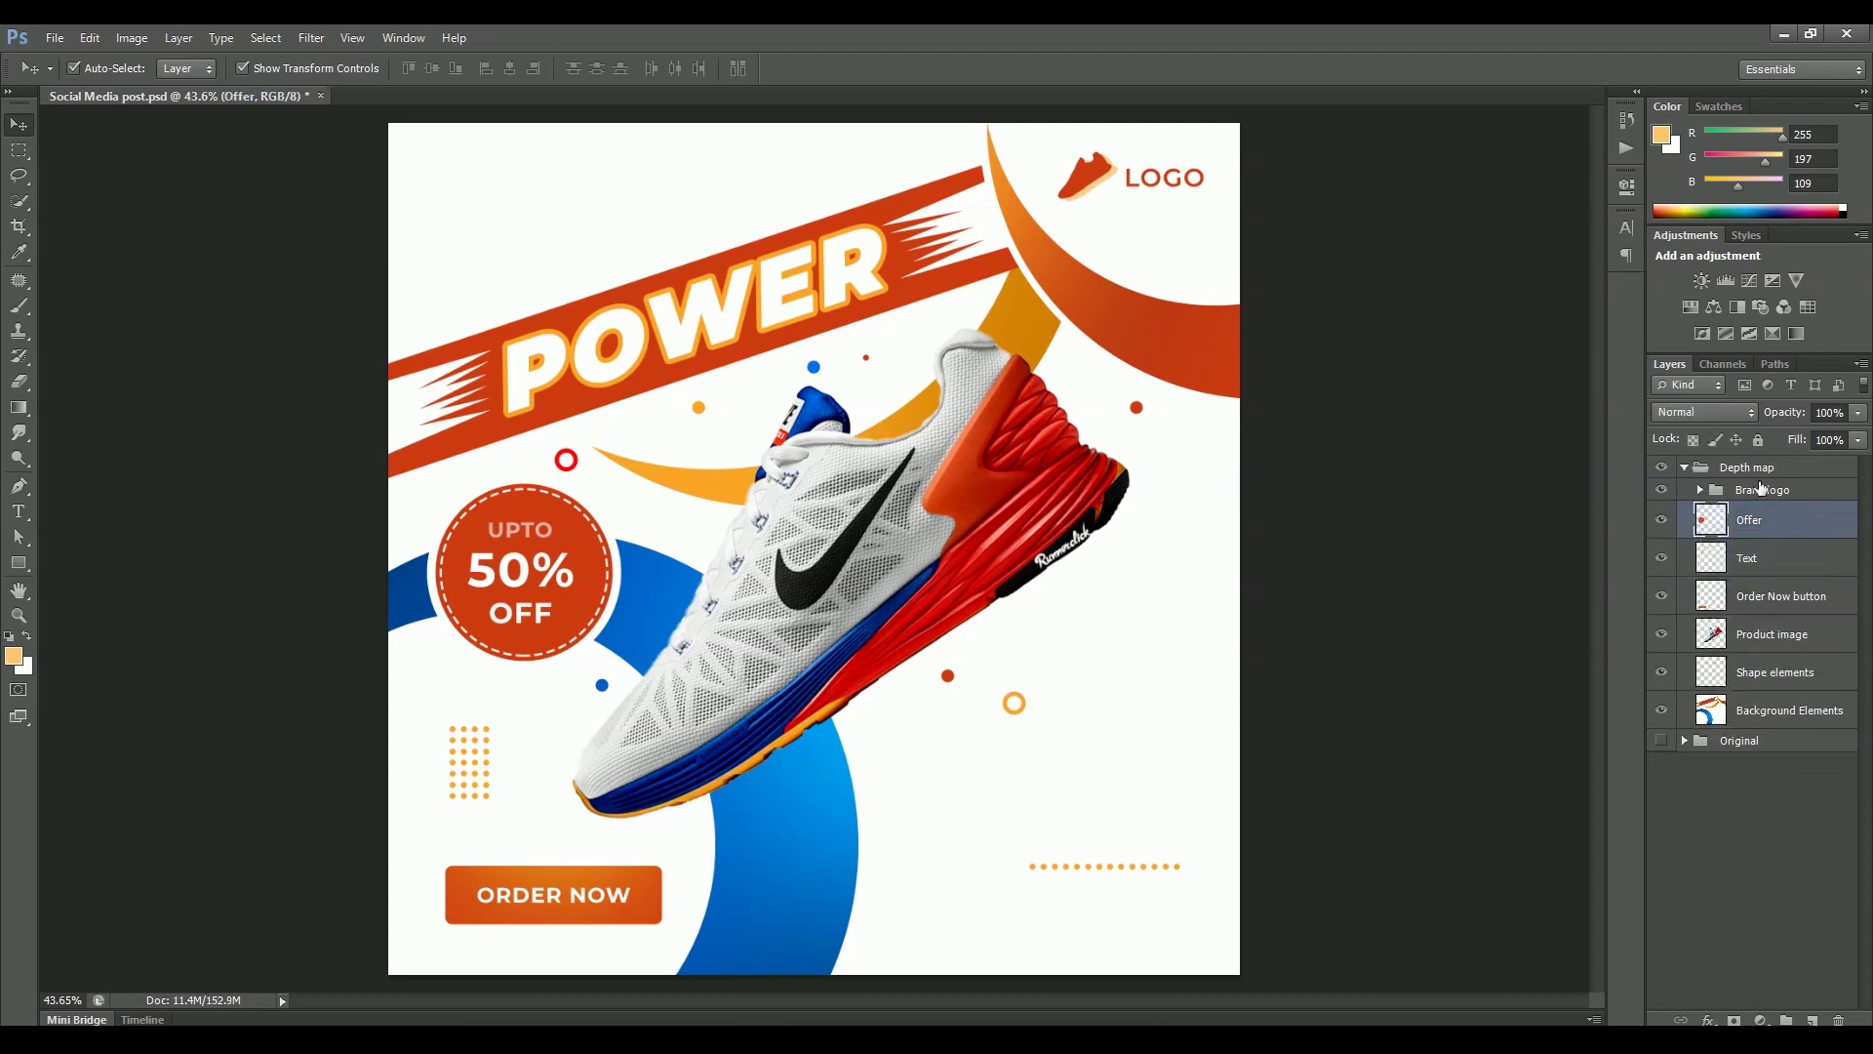
pyautogui.click(1761, 491)
pyautogui.hotkey('ctrl', 'e')
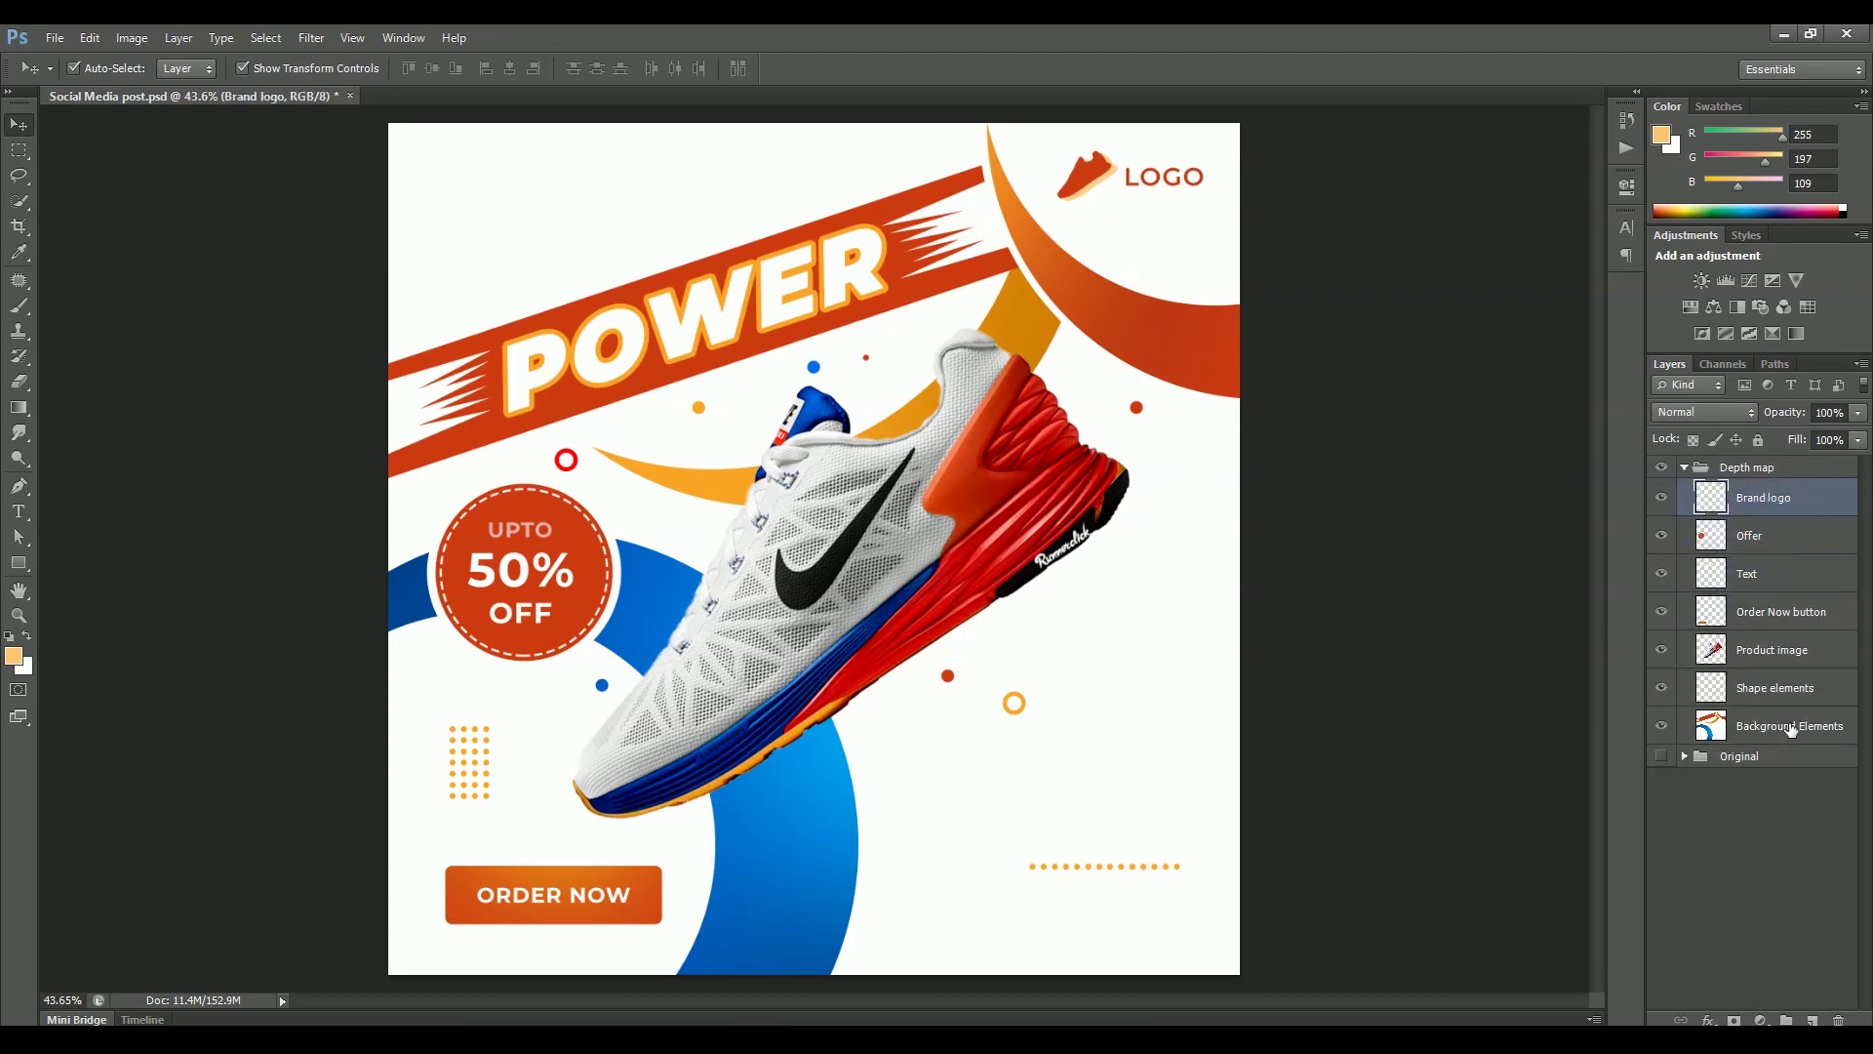
# Step: Lock transparent pixels on all seven Depth map layers
pyautogui.keyDown('shift'); pyautogui.click(1785, 727); pyautogui.keyUp('shift')
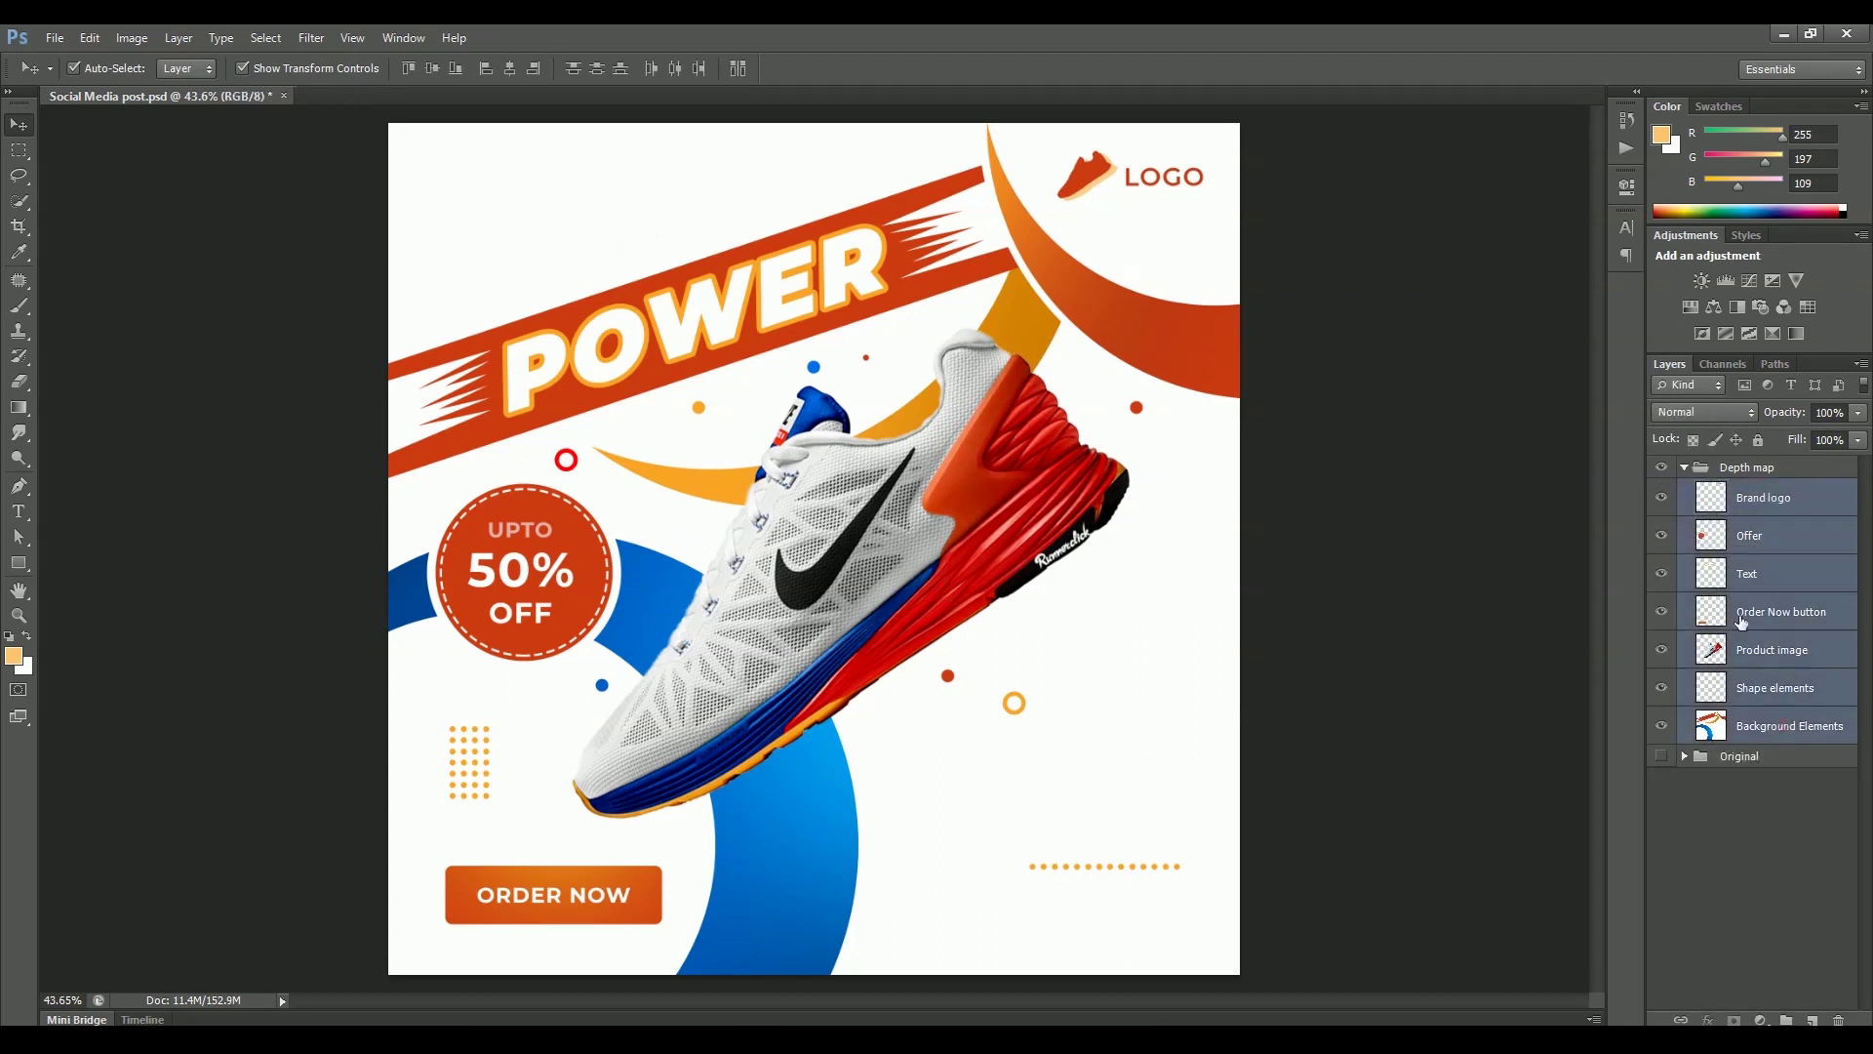
pyautogui.click(1695, 441)
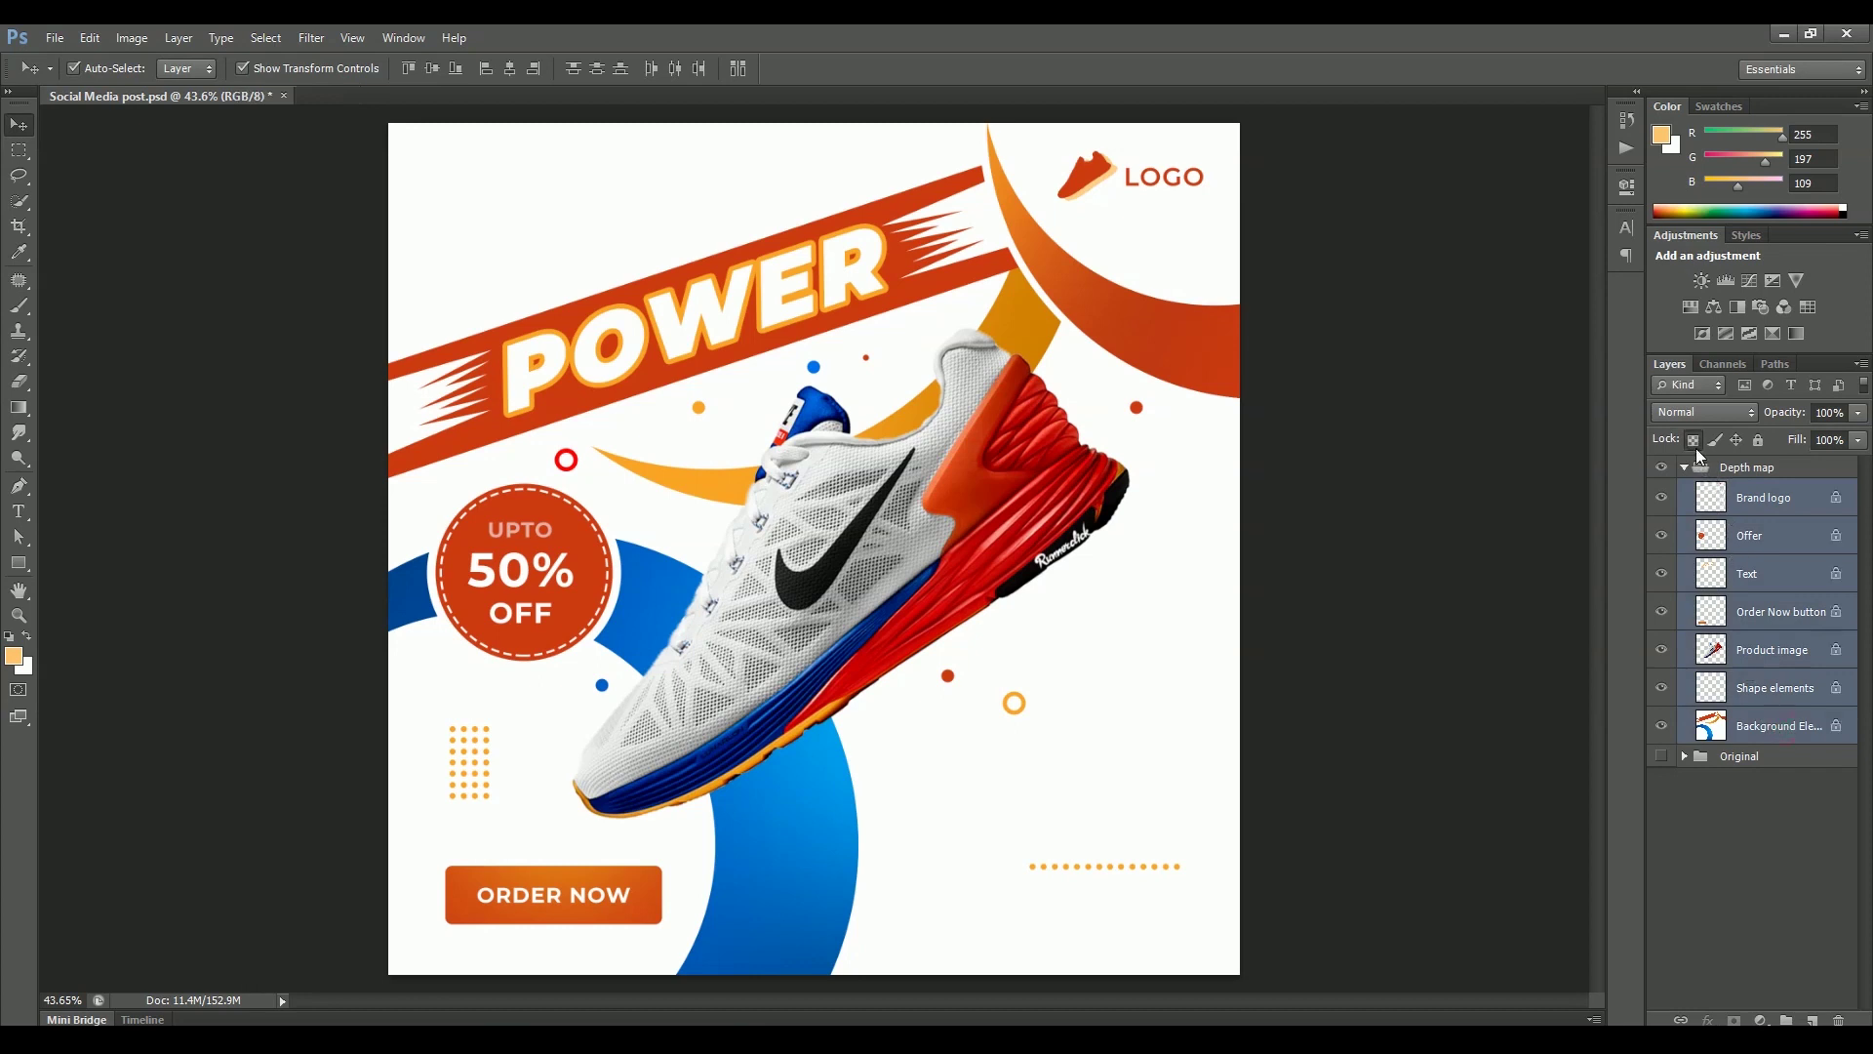
pyautogui.click(1378, 676)
pyautogui.click(1698, 730)
pyautogui.click(1662, 725)
pyautogui.click(1662, 725)
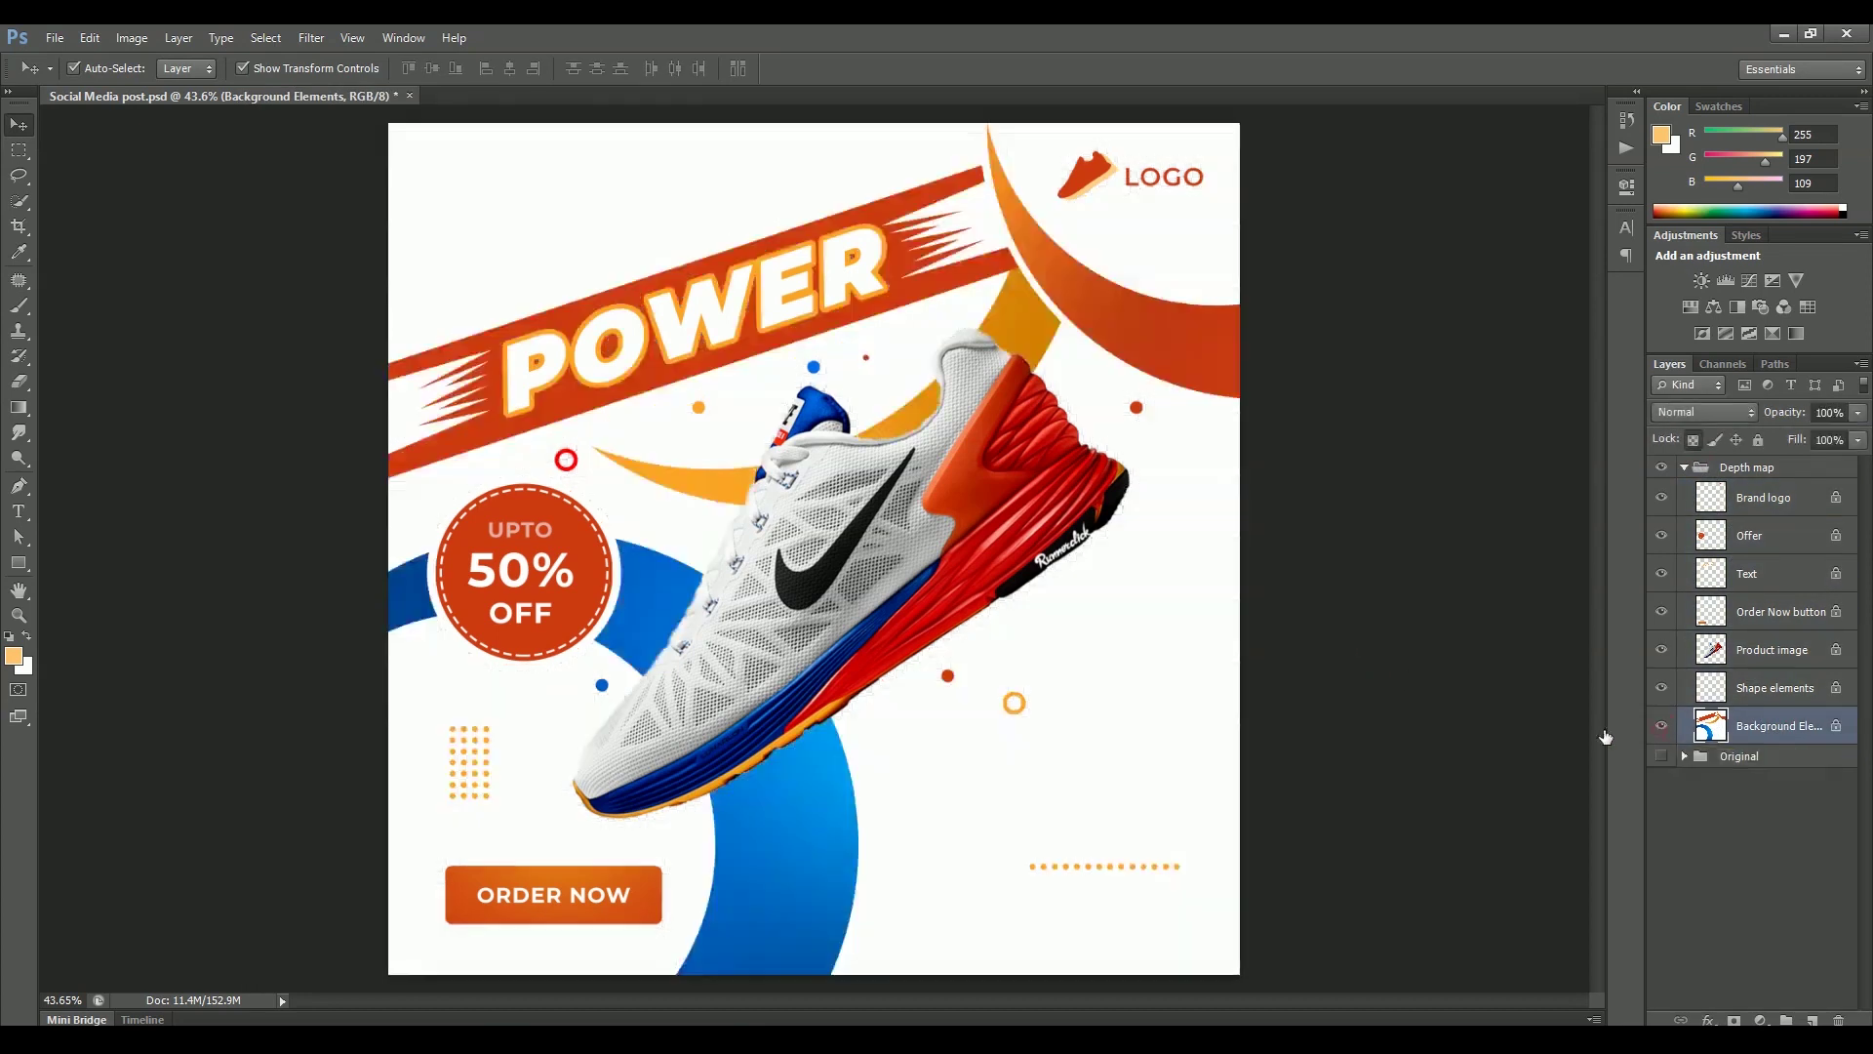
# Step: Fill Background Elements with dark grey #4a4a4a and Shape elements with #c1c1c1
pyautogui.click(13, 656)
pyautogui.write('4a4a4a')
pyautogui.press('Return')
pyautogui.hotkey('alt', 'BackSpace')
pyautogui.hotkey('alt', ']')
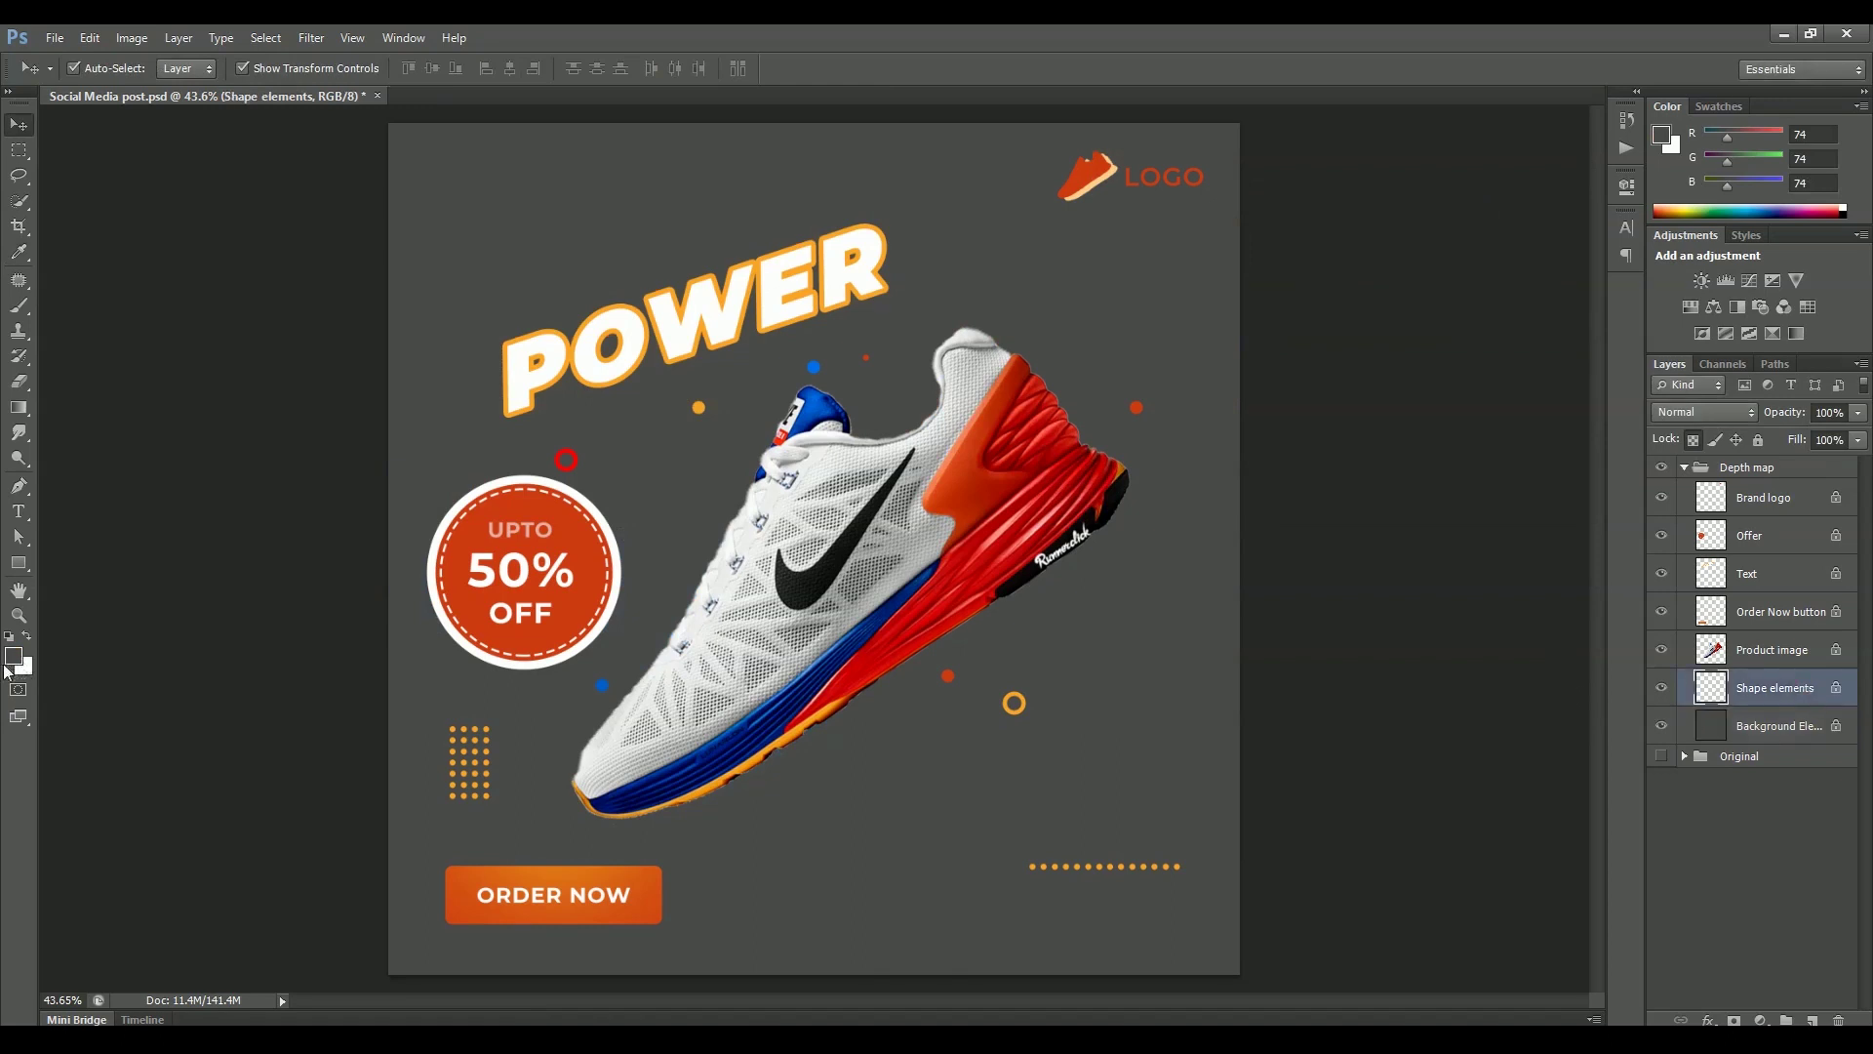
pyautogui.click(13, 657)
pyautogui.write('c1c1c1')
pyautogui.press('Return')
pyautogui.hotkey('alt', 'BackSpace')
# Step: Fill the shoe and the Order Now button with light grey #e5e5e5
pyautogui.hotkey('alt', ']')
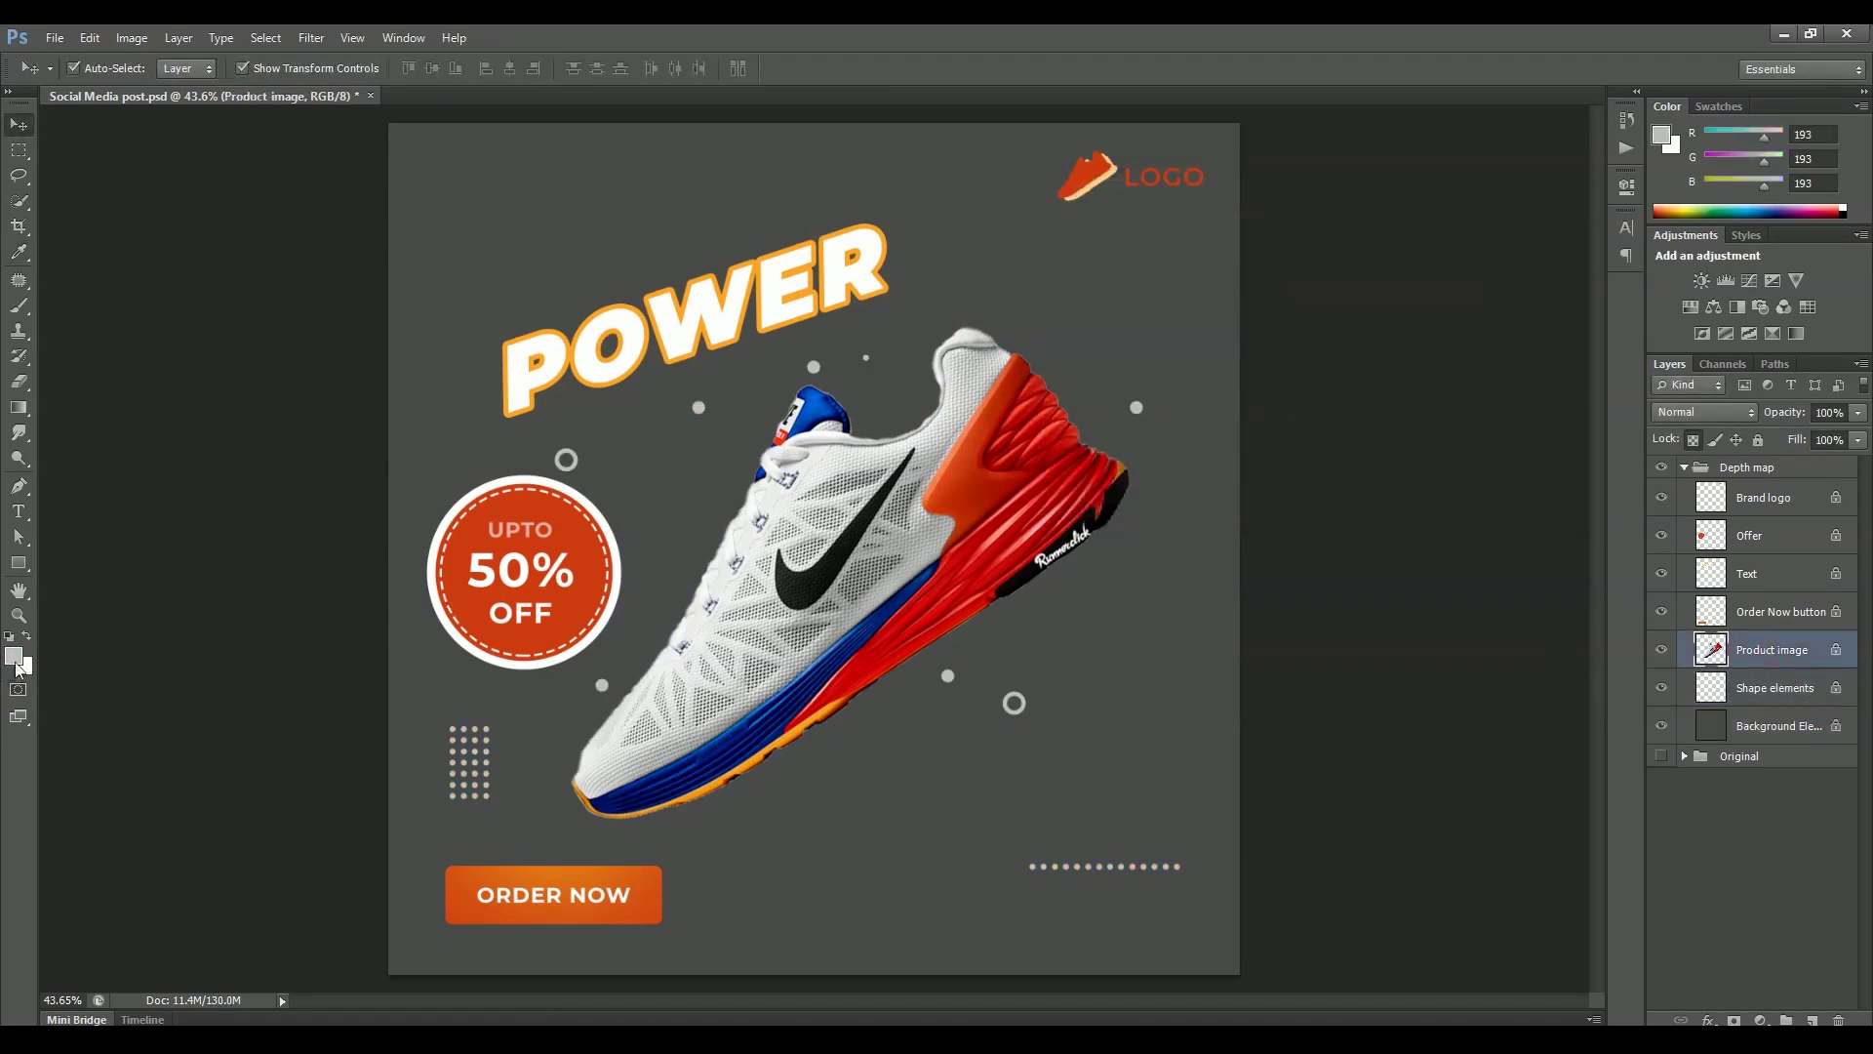
pyautogui.click(12, 656)
pyautogui.write('e5e5e5')
pyautogui.press('Return')
pyautogui.hotkey('alt', 'BackSpace')
pyautogui.click(1781, 622)
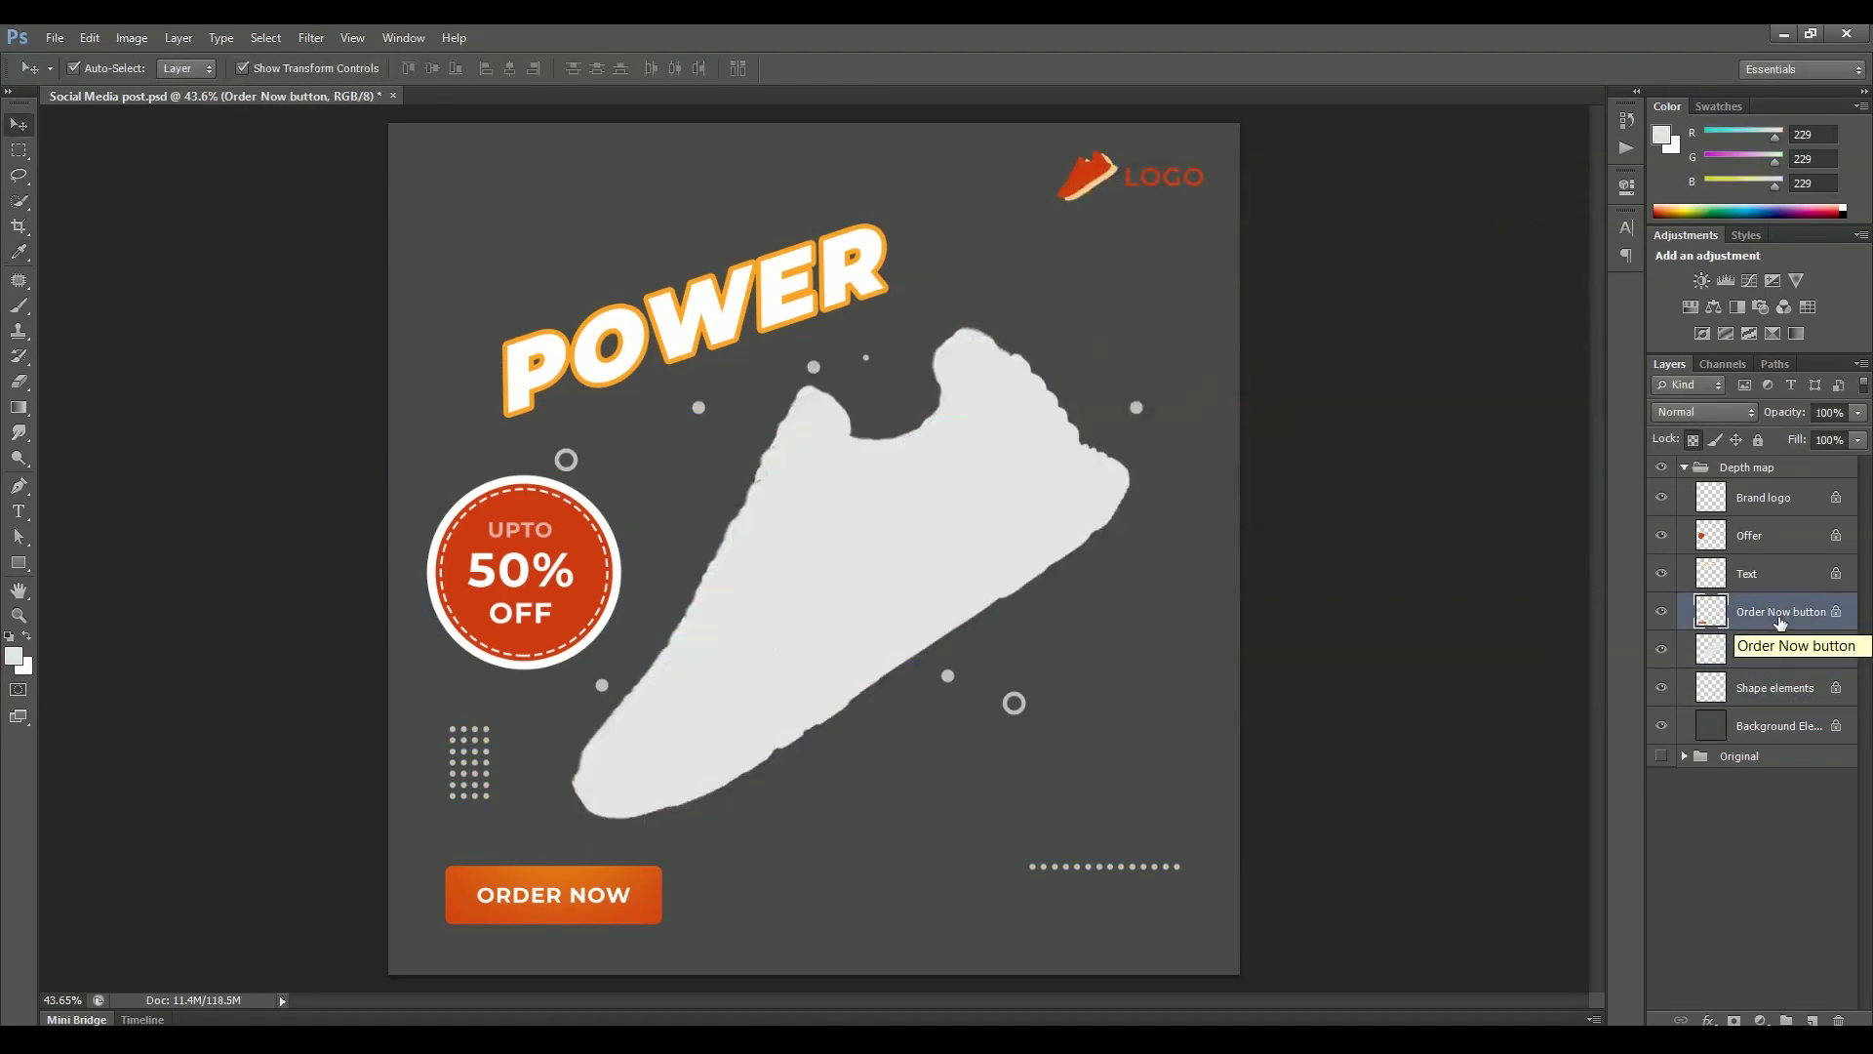
pyautogui.hotkey('alt', 'BackSpace')
# Step: Fill the POWER text layer with grey #bbbbbb
pyautogui.hotkey('alt', ']')
pyautogui.click(13, 656)
pyautogui.write('bbbbbb')
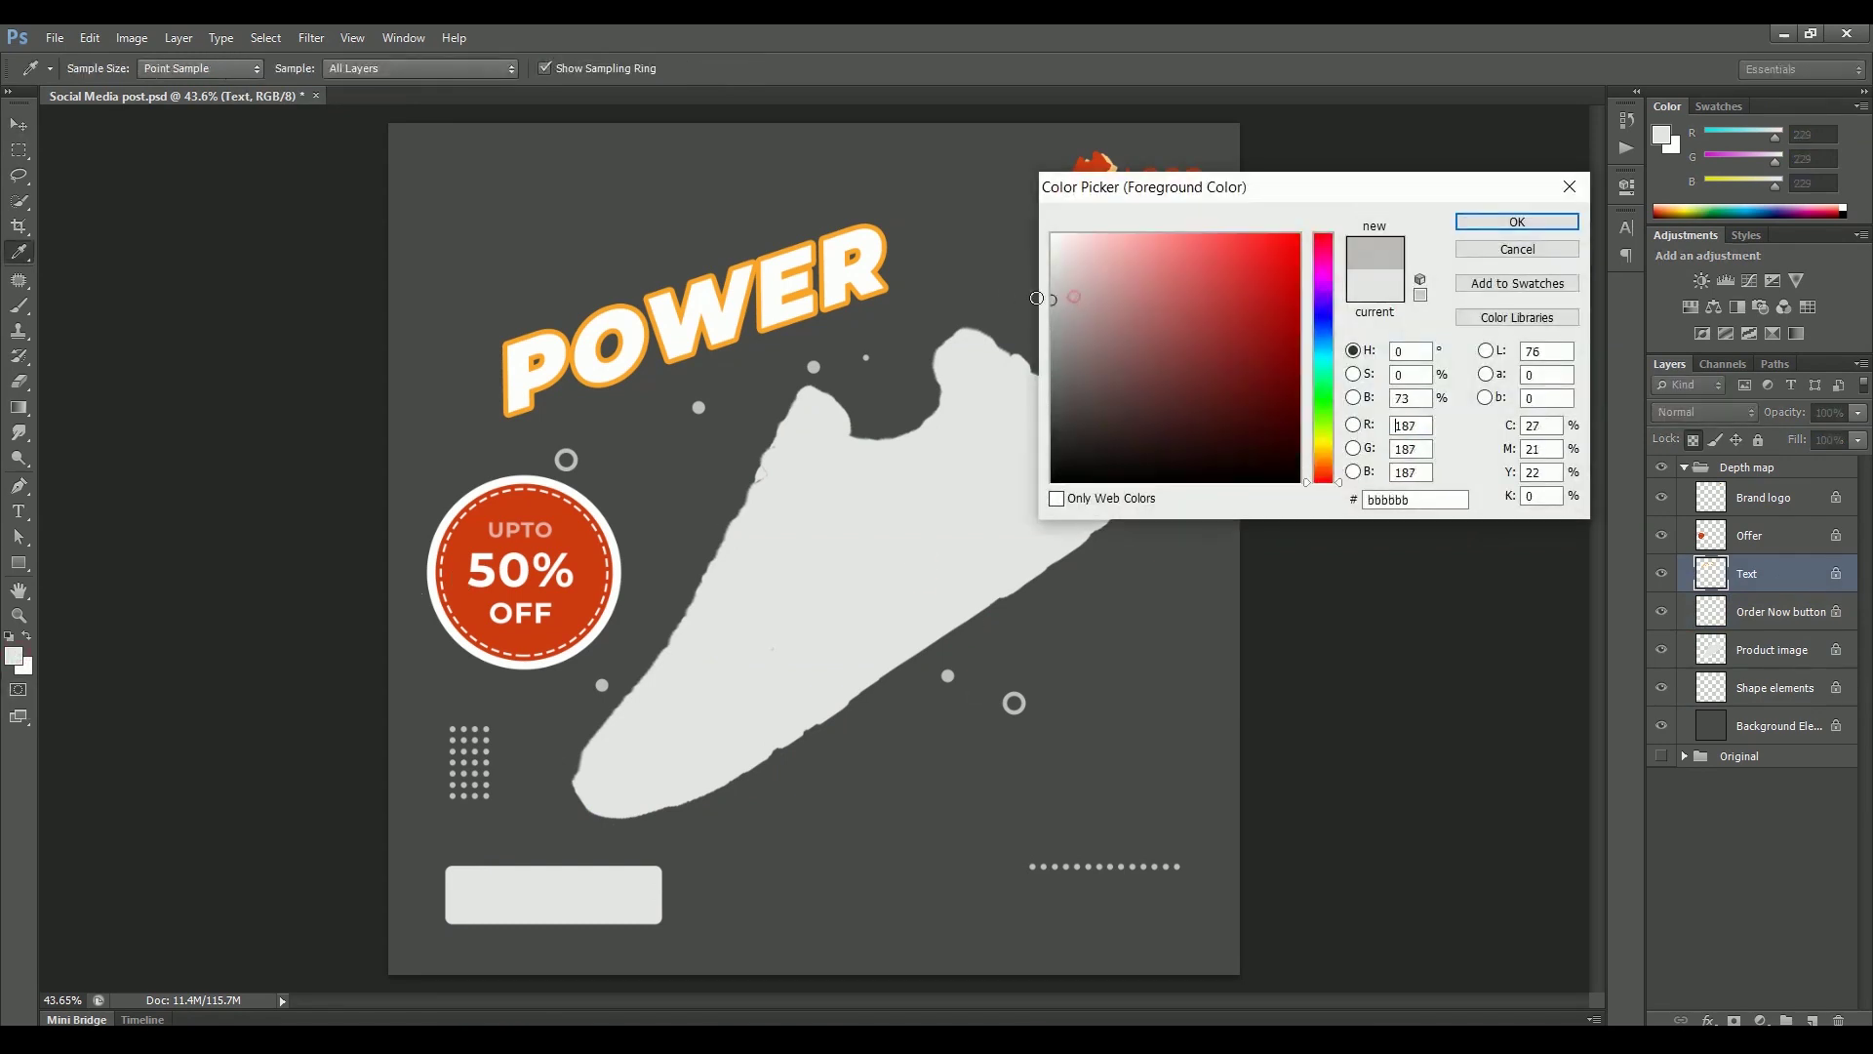
pyautogui.click(1518, 222)
pyautogui.hotkey('alt', 'BackSpace')
# Step: Fill the offer badge with grey #969696, then deselect all layers
pyautogui.press('v')
pyautogui.click(1796, 539)
pyautogui.click(13, 656)
pyautogui.write('969696')
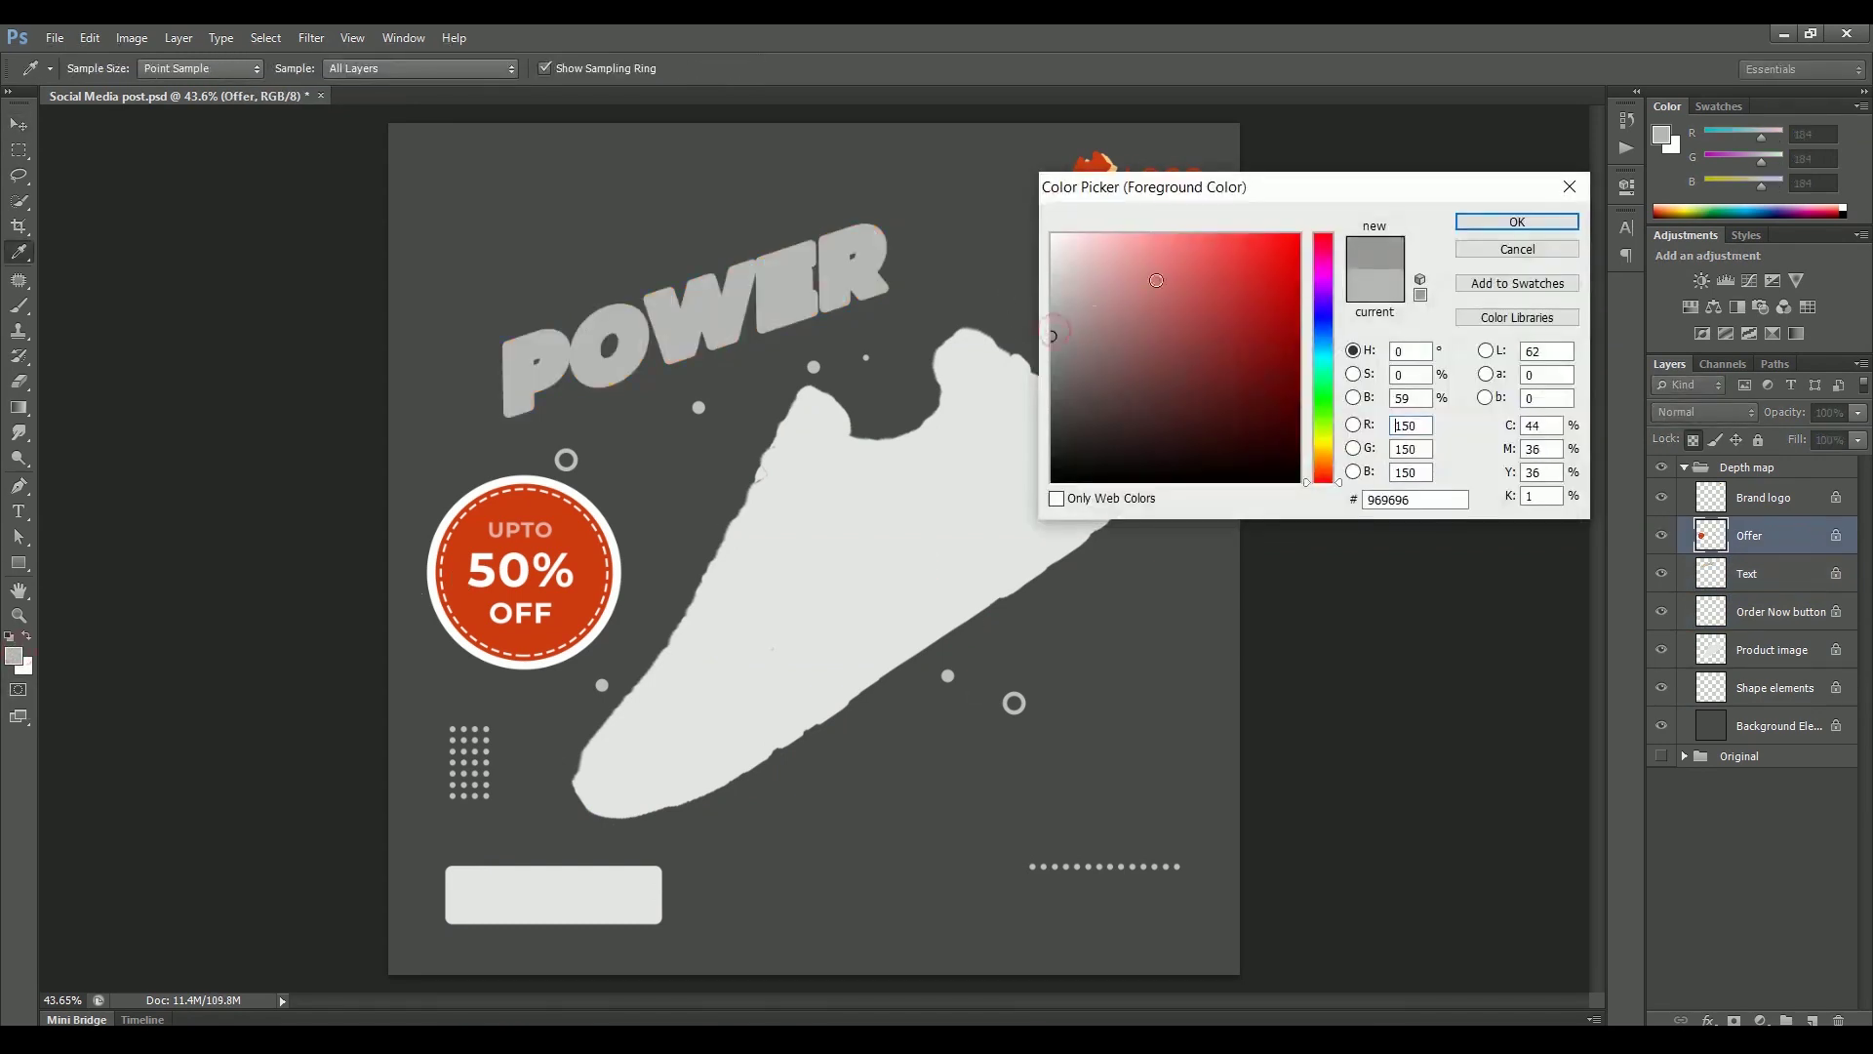
pyautogui.click(1518, 222)
pyautogui.hotkey('alt', 'BackSpace')
pyautogui.hotkey('alt', ']')
pyautogui.click(314, 474)
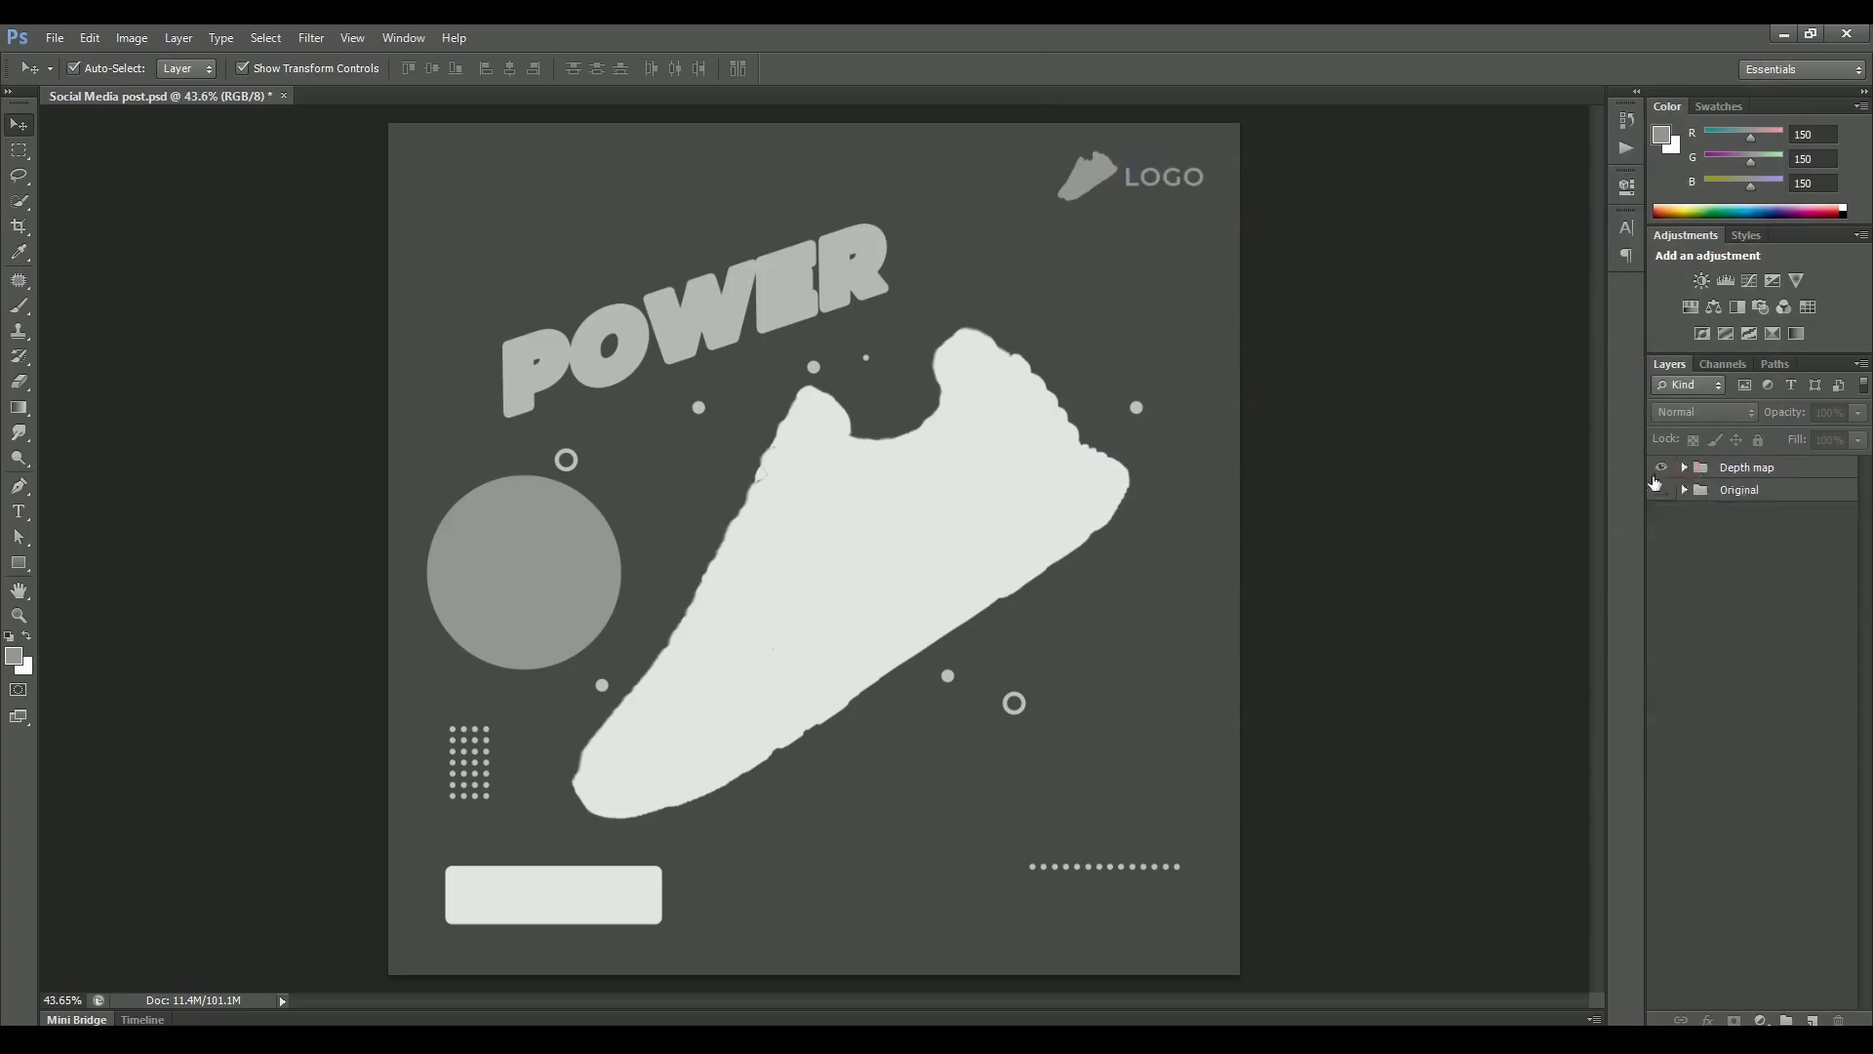
# Step: Hide the Depth map group and show the full-colour Original group
pyautogui.click(1665, 471)
pyautogui.click(1659, 492)
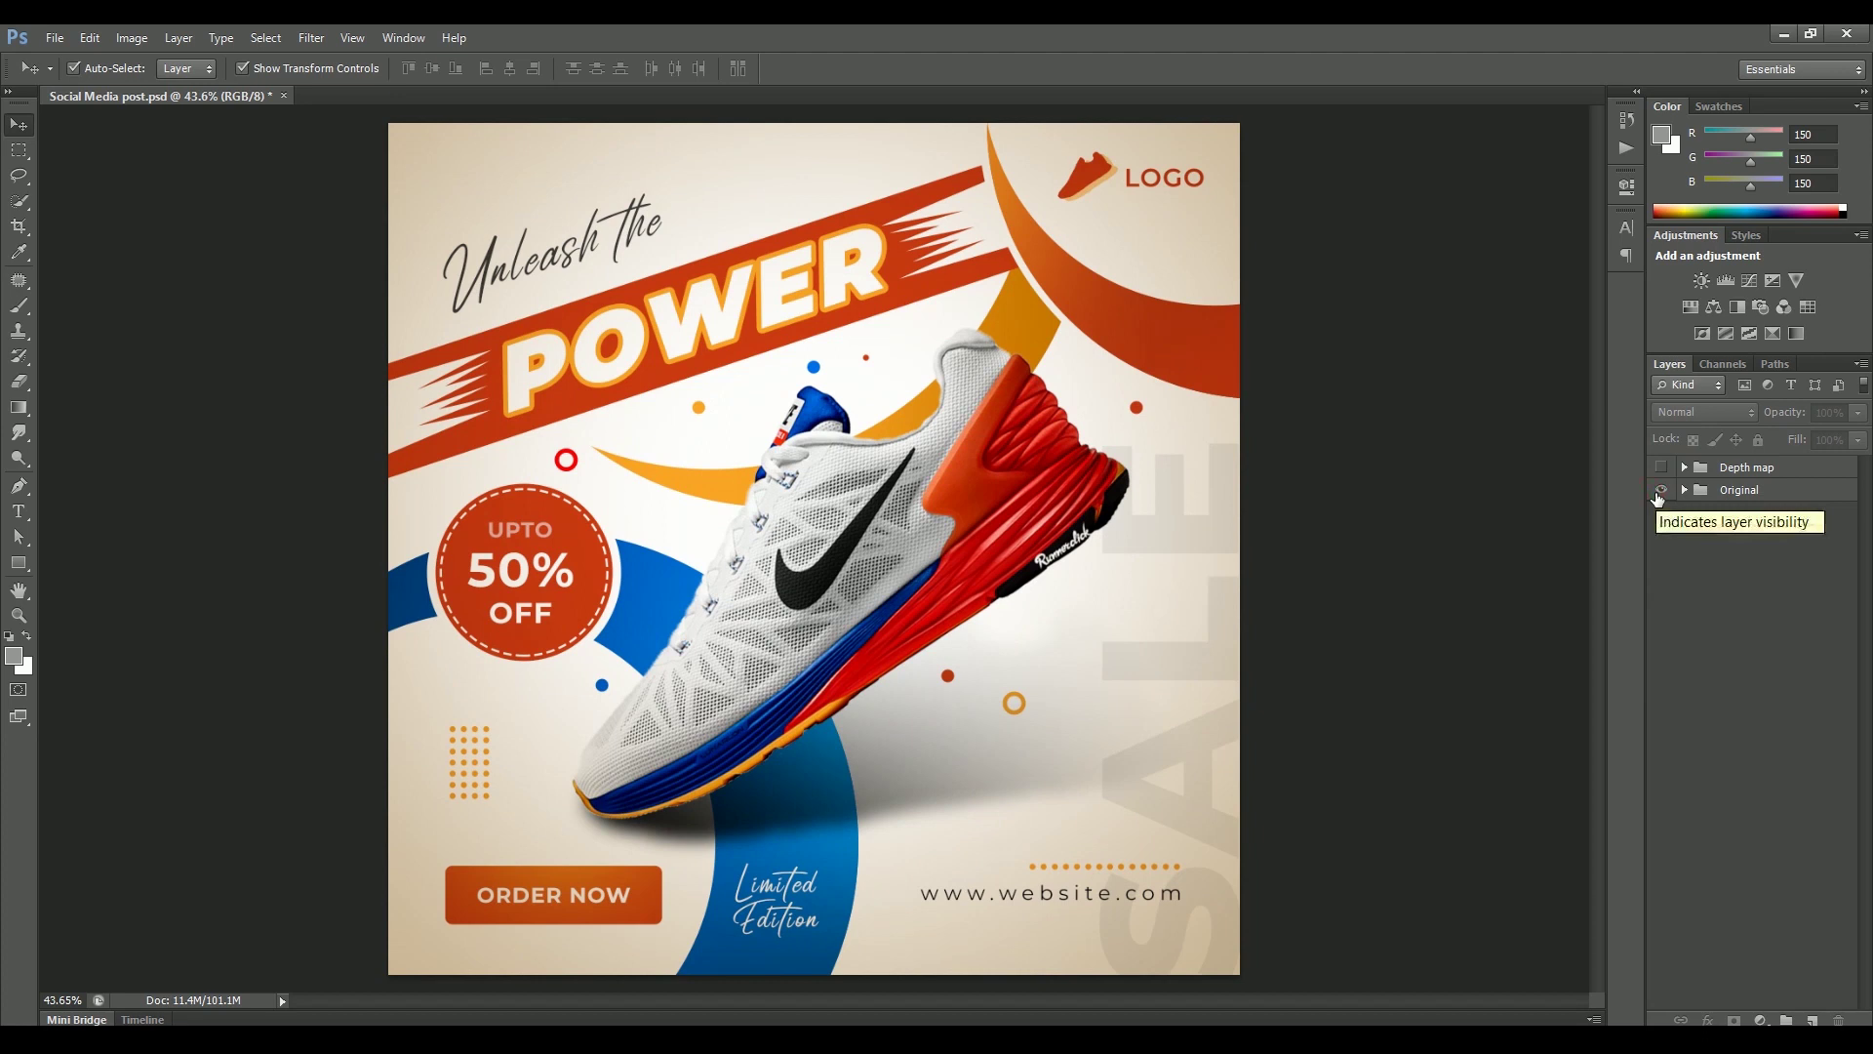
# Step: Show only the depth map and save it as JPEG 'Social Media post_depth.jpg'
pyautogui.click(1659, 493)
pyautogui.click(1661, 470)
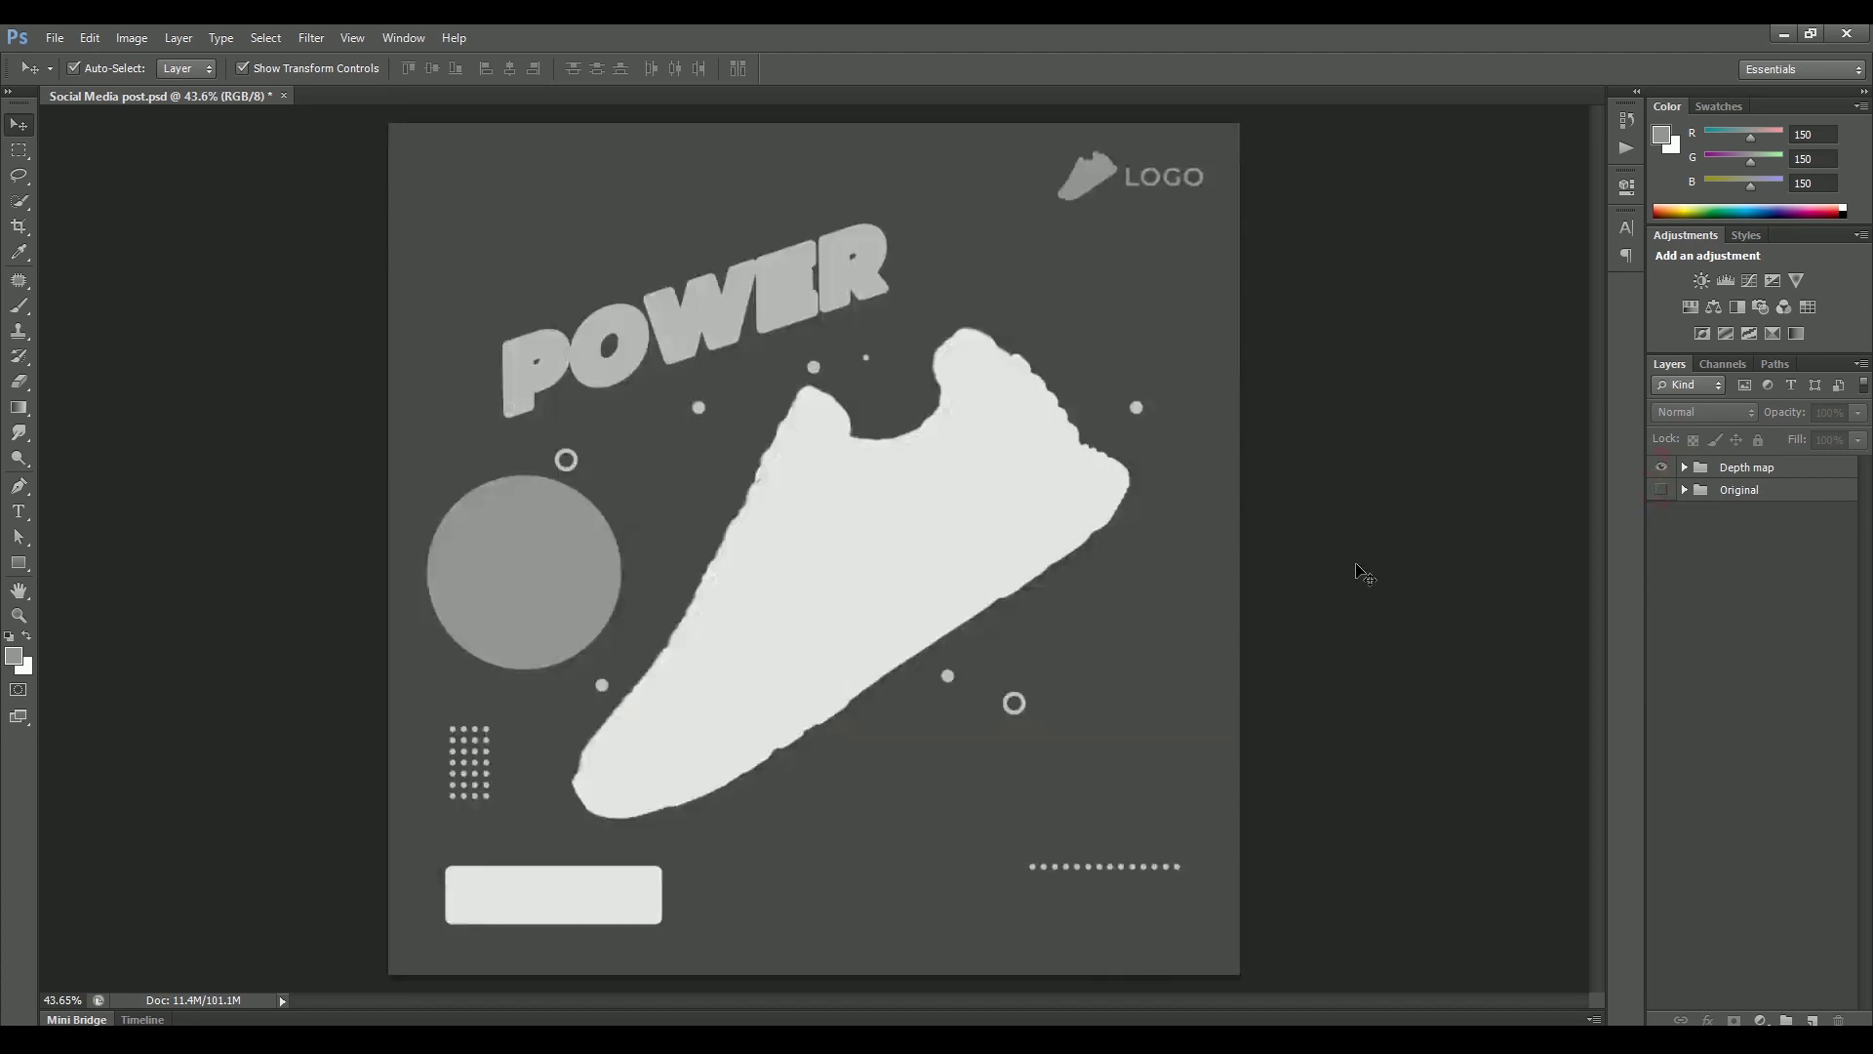
pyautogui.hotkey('ctrl', 'shift', 's')
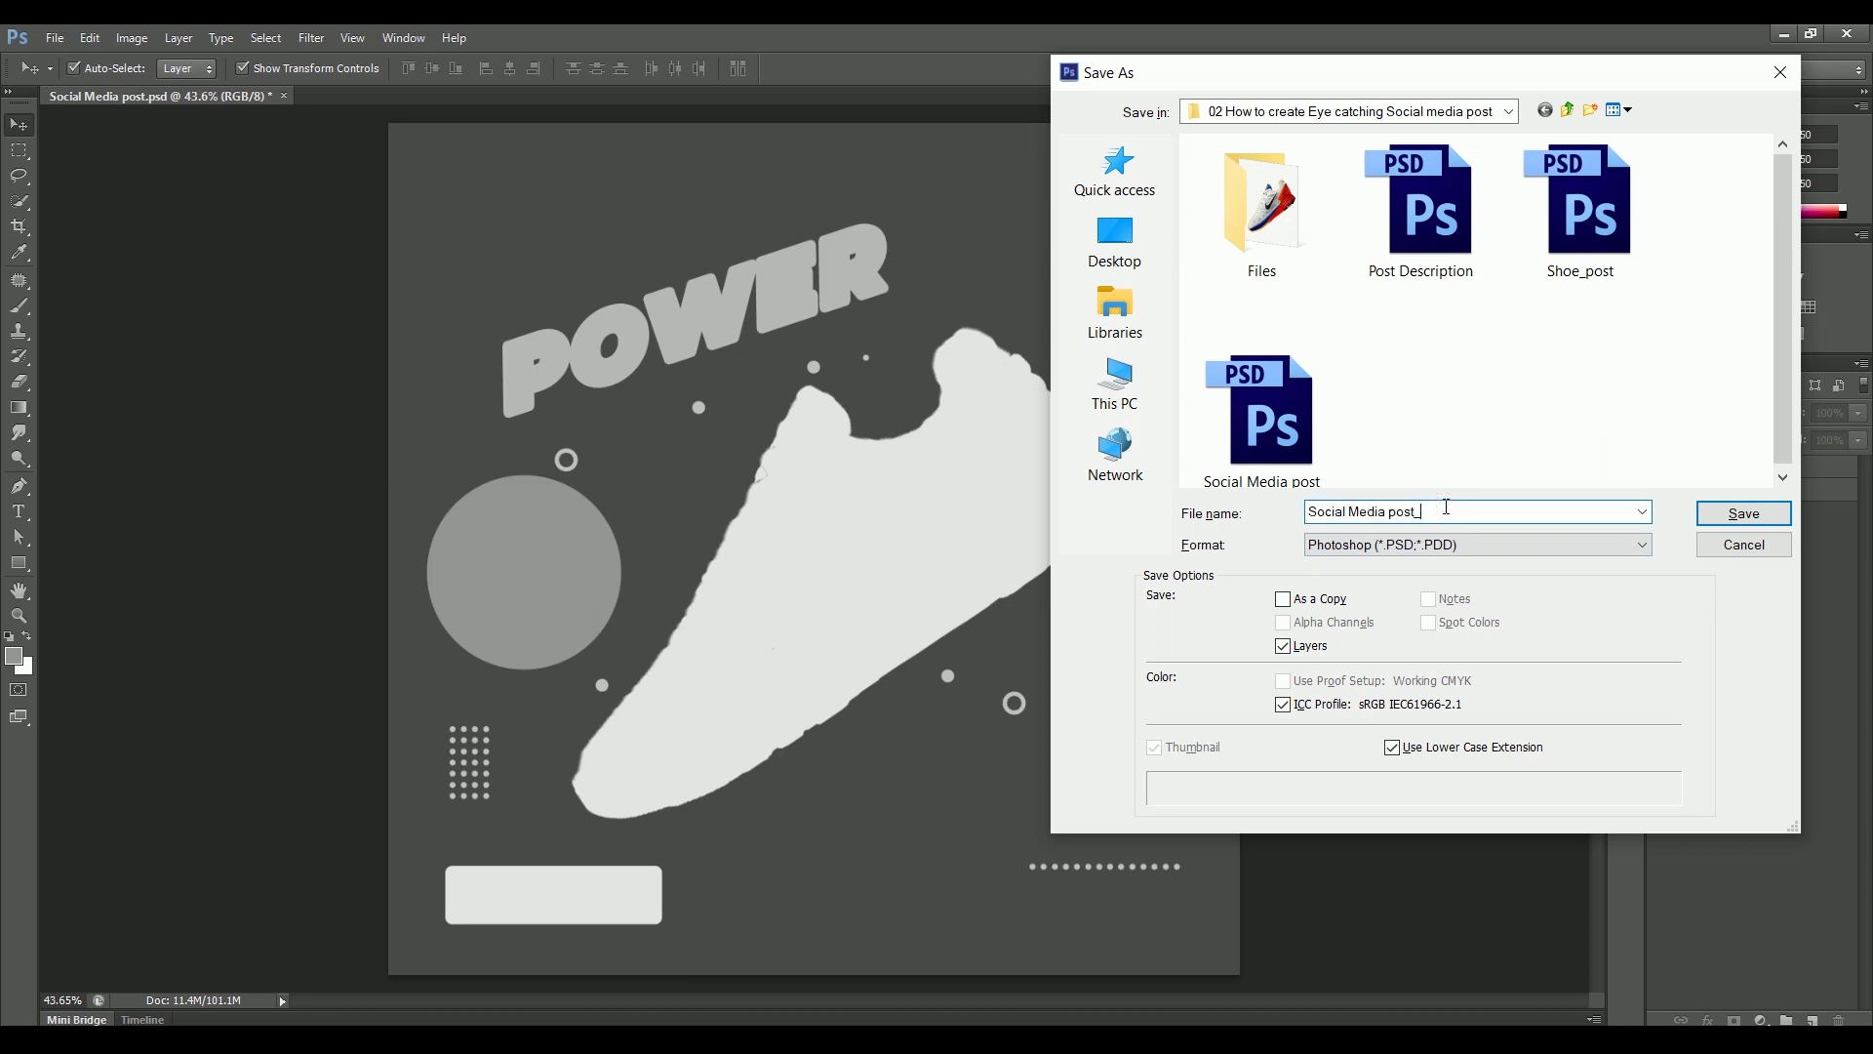
pyautogui.press('Tab')
pyautogui.hotkey('alt', 'Down')
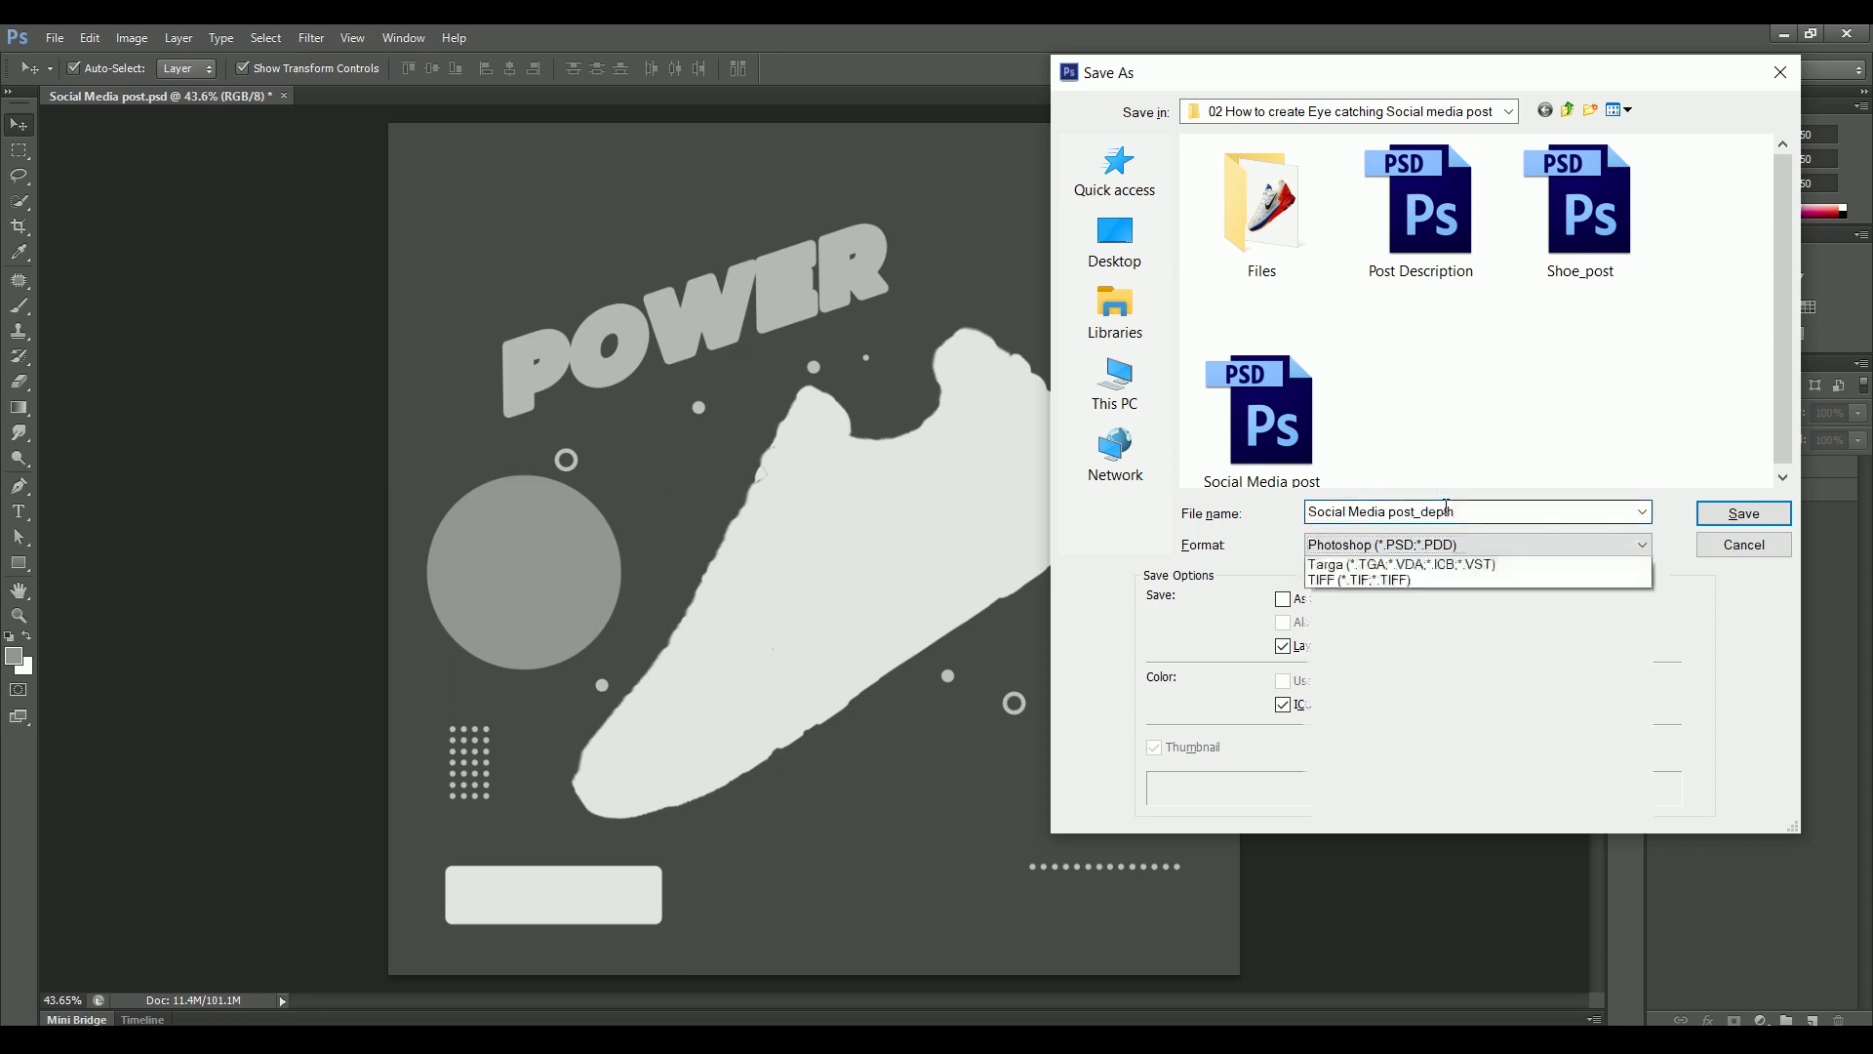
pyautogui.press('Down')
pyautogui.press('Down')
pyautogui.press('Down')
pyautogui.press('Down')
pyautogui.press('Down')
pyautogui.press('Down')
pyautogui.press('Down')
pyautogui.press('Return')
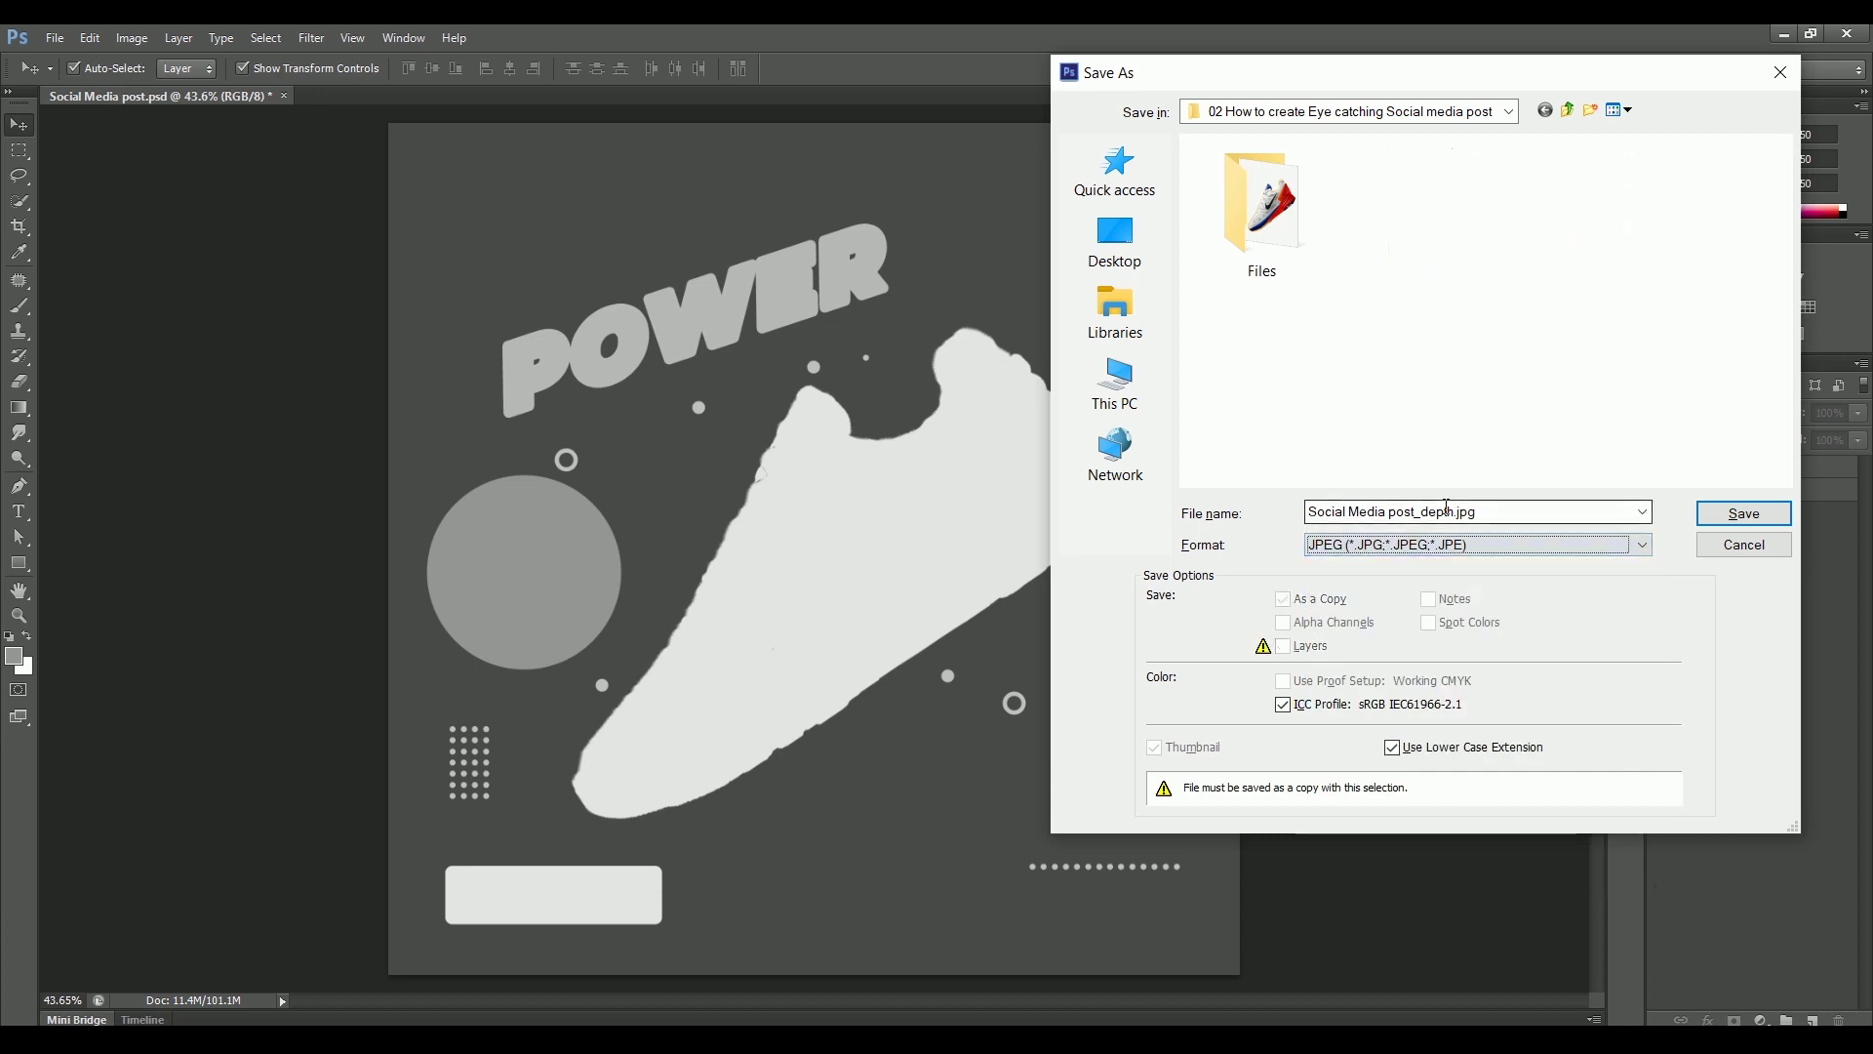
pyautogui.press('Return')
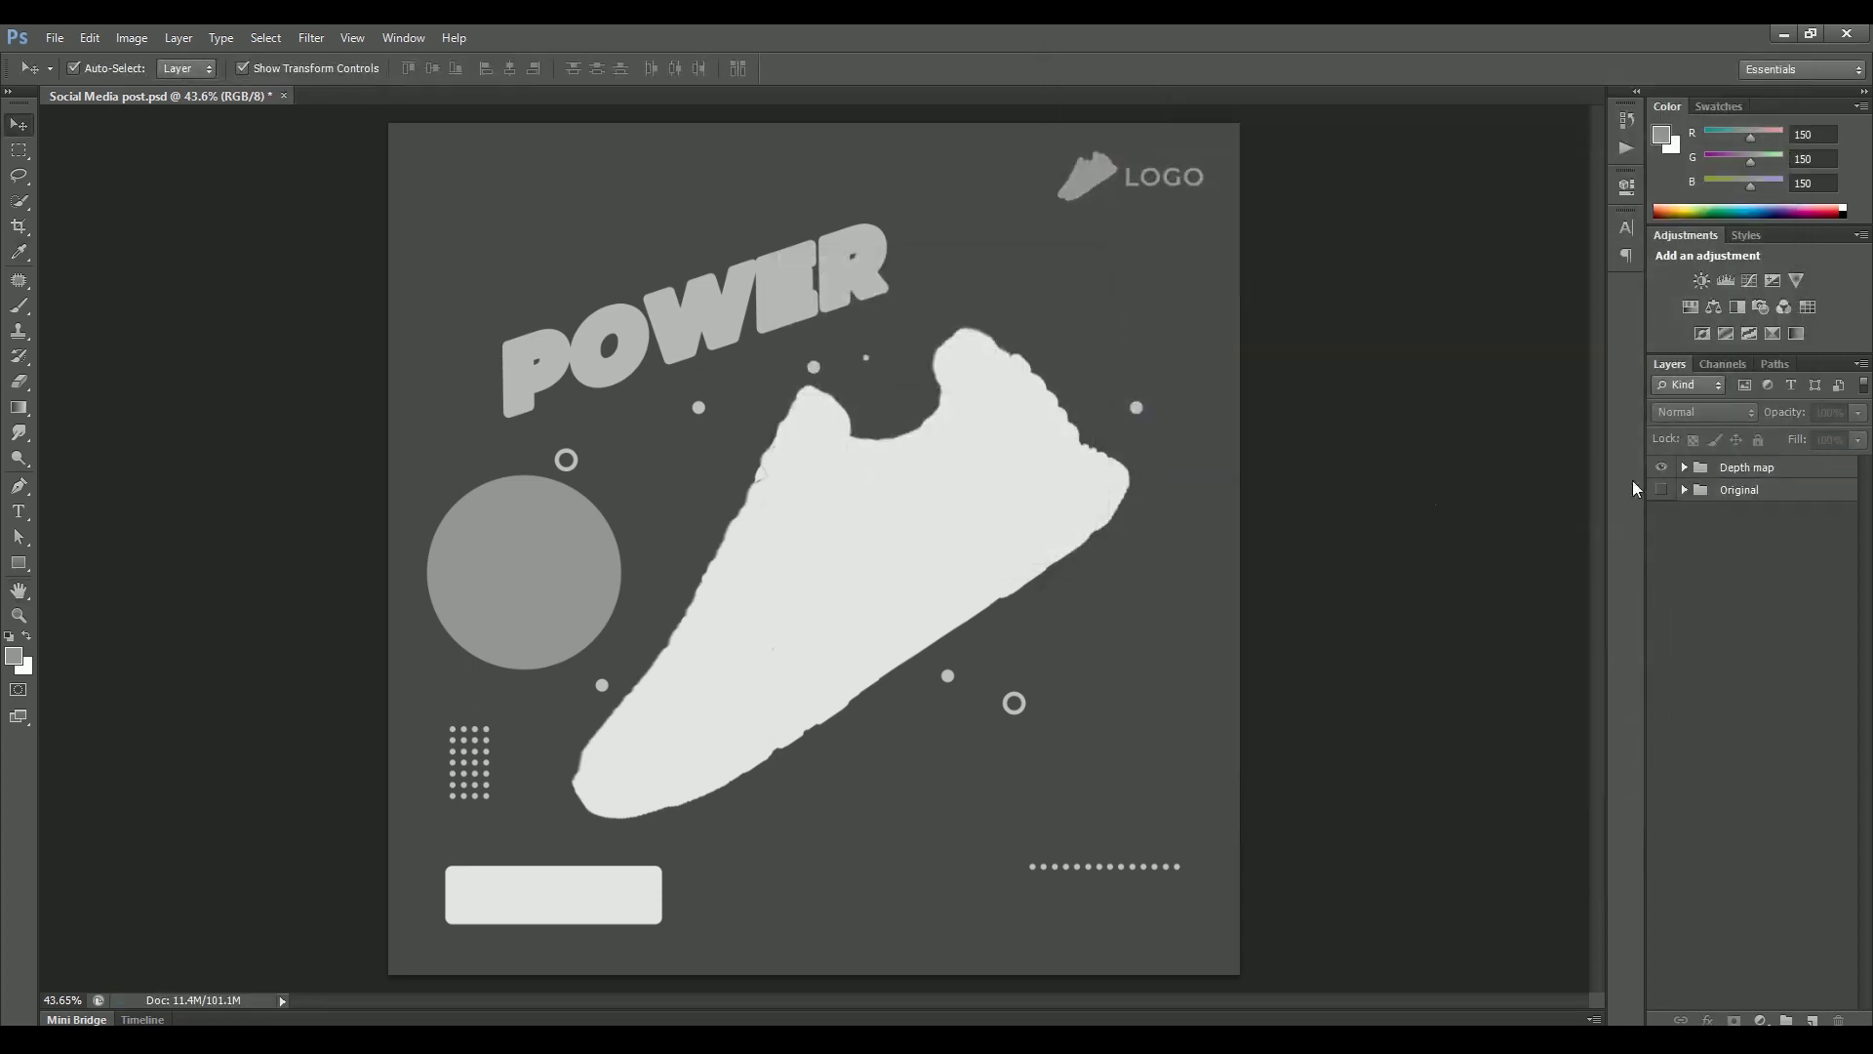
# Step: Show the original design and save it as a 'Social Media post' JPEG
pyautogui.click(1659, 490)
pyautogui.click(1659, 490)
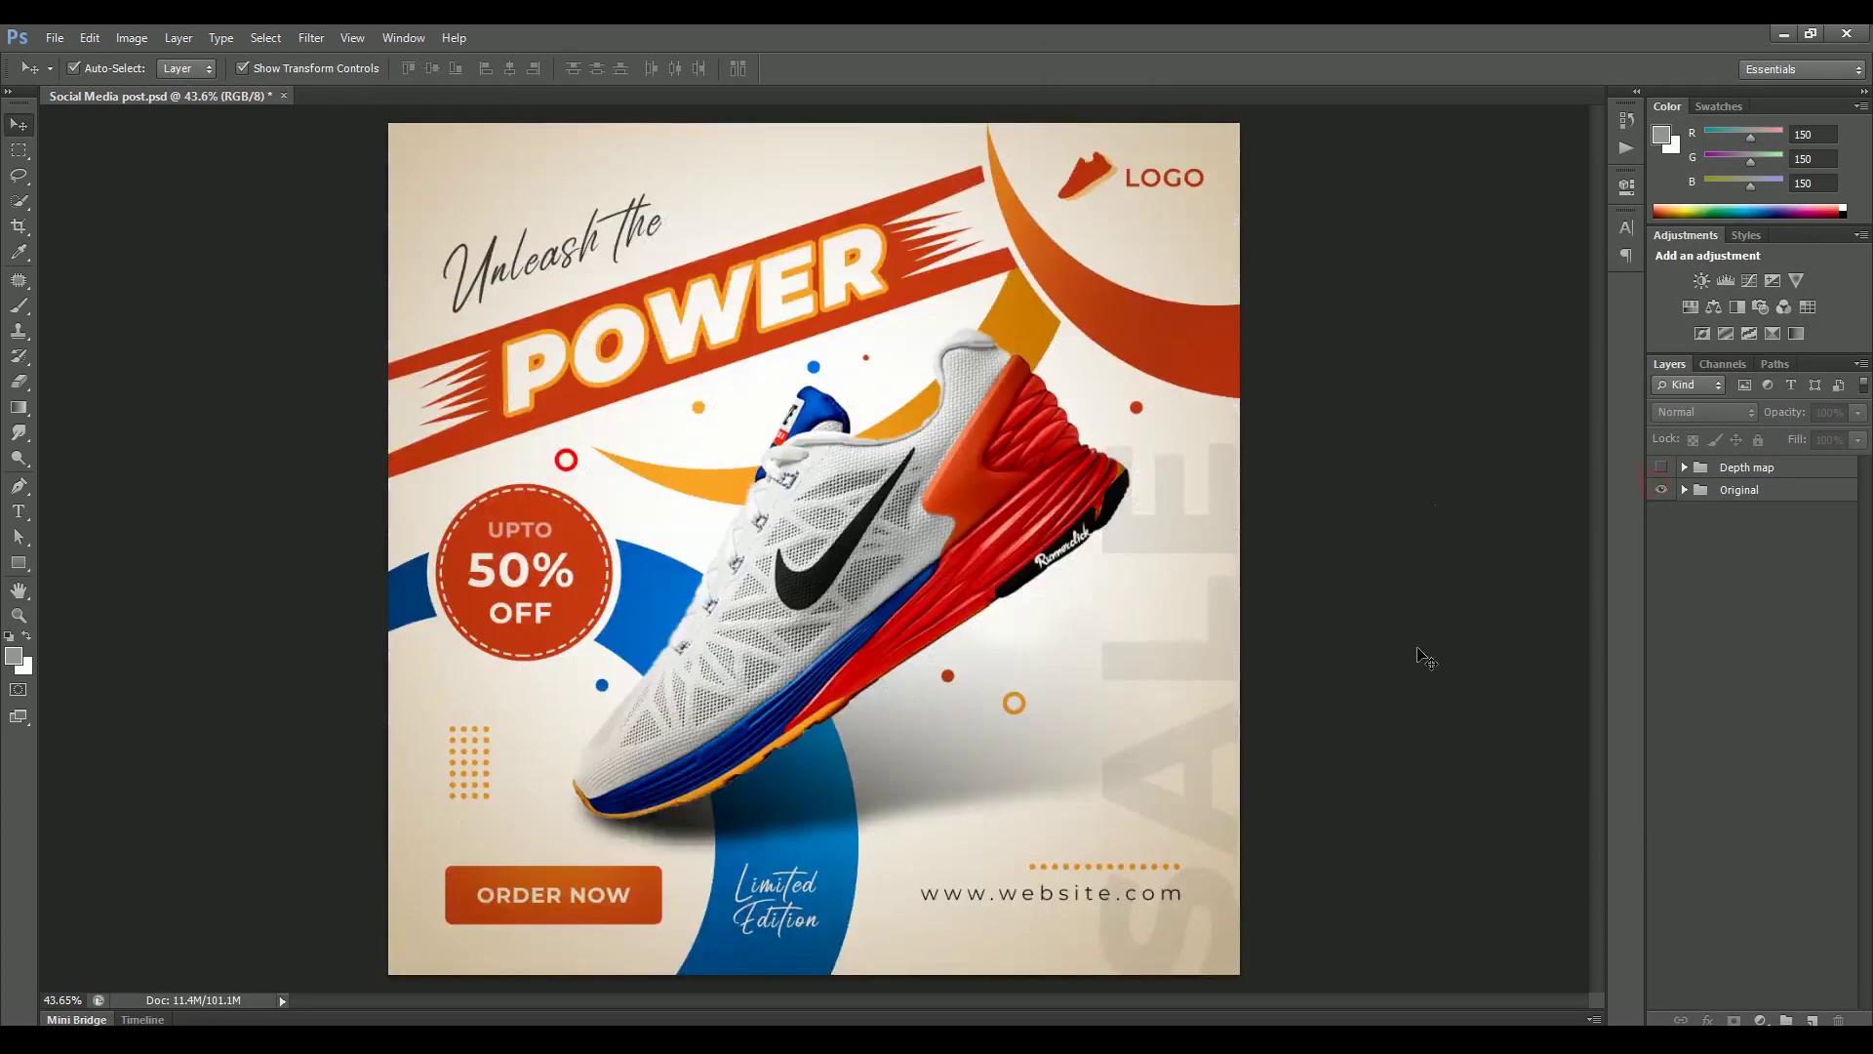
pyautogui.hotkey('ctrl', 'shift', 's')
pyautogui.press('Tab')
pyautogui.hotkey('alt', 'Down')
pyautogui.press('Down')
pyautogui.press('Down')
pyautogui.press('Down')
pyautogui.press('Down')
pyautogui.press('Down')
pyautogui.press('Down')
pyautogui.press('Down')
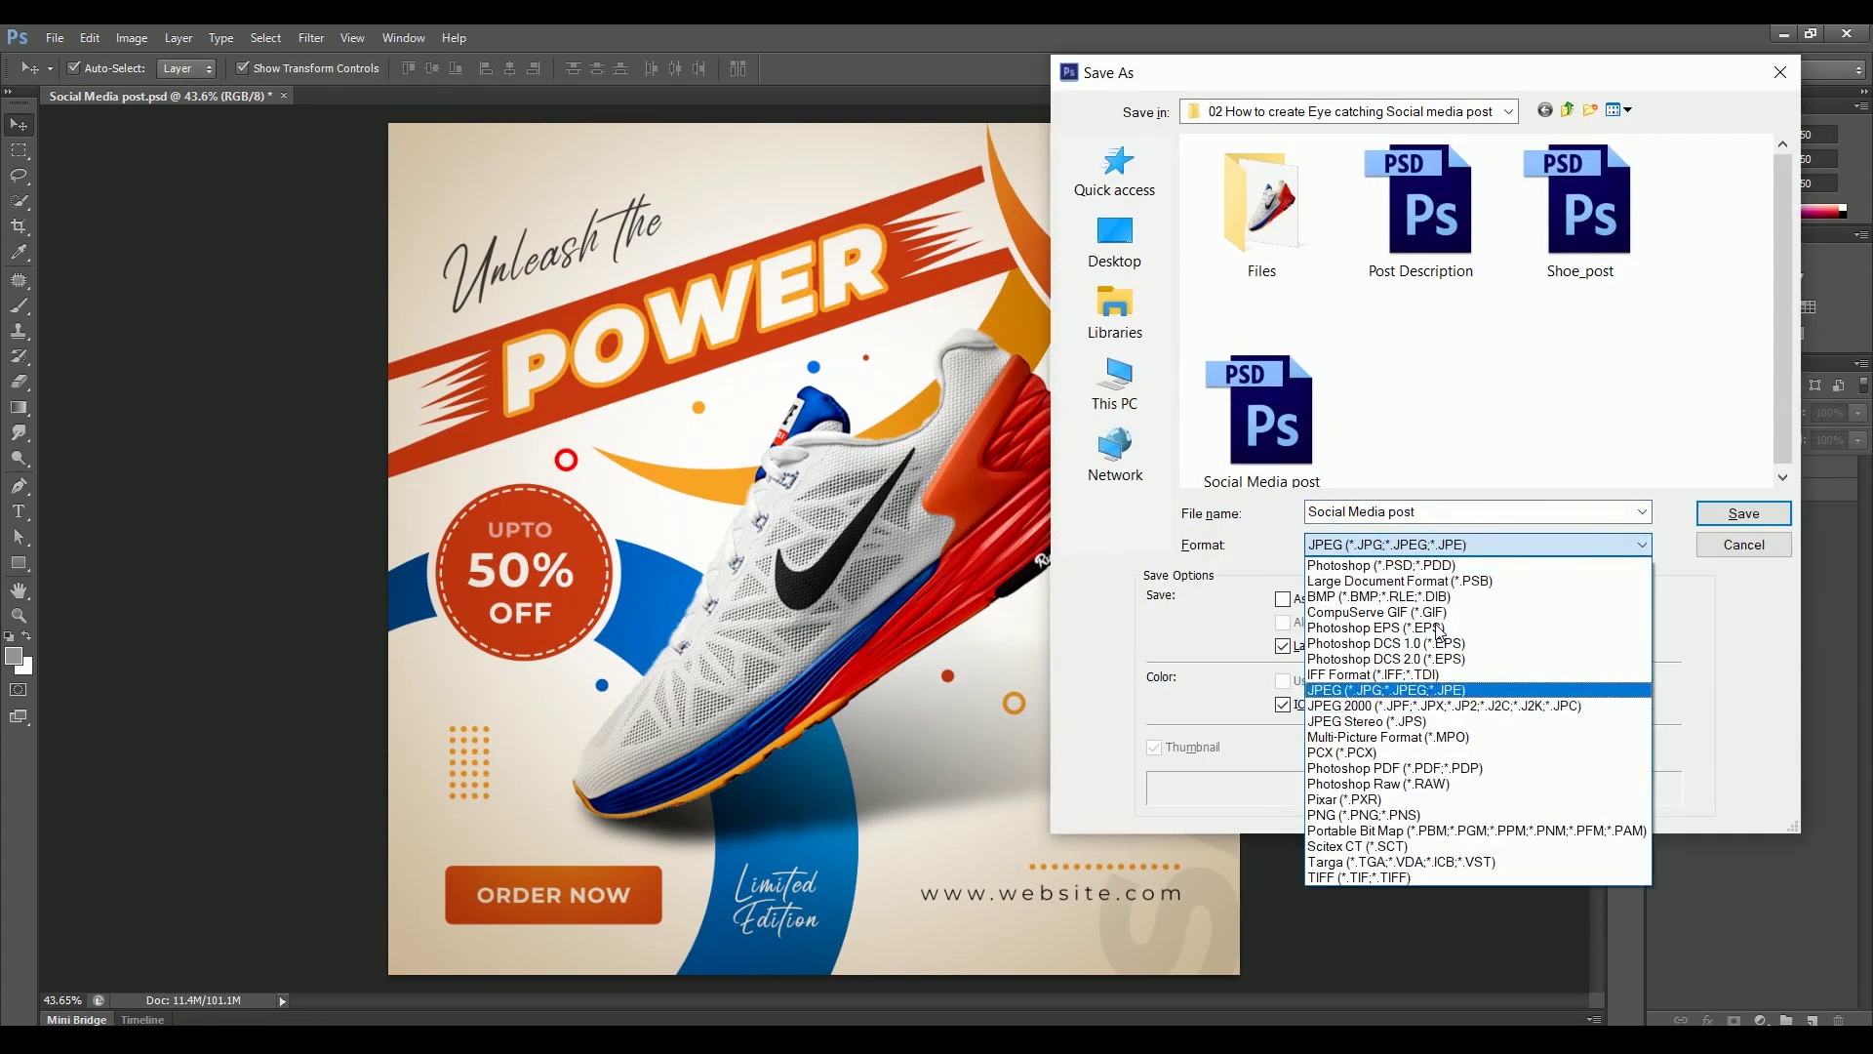
pyautogui.press('Return')
pyautogui.press('Return')
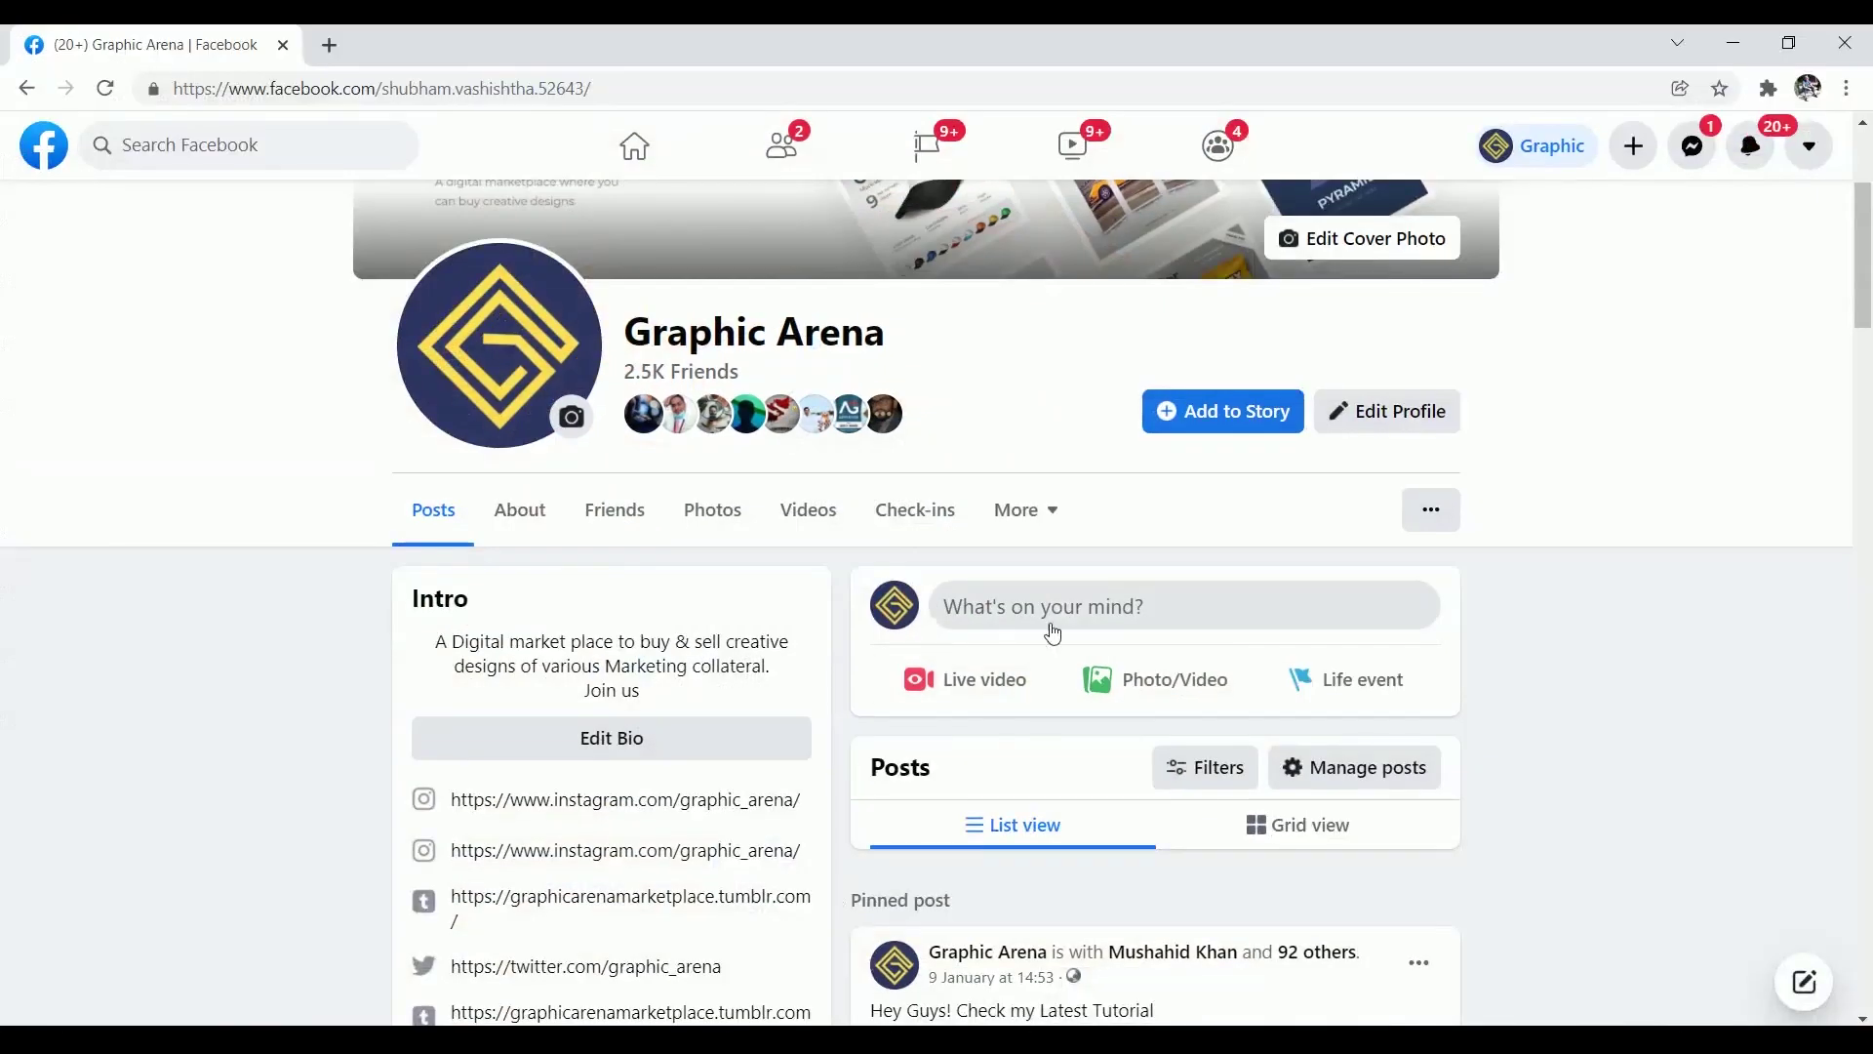
# Step: Start a new Facebook post with the audience set to Only me
pyautogui.click(1060, 597)
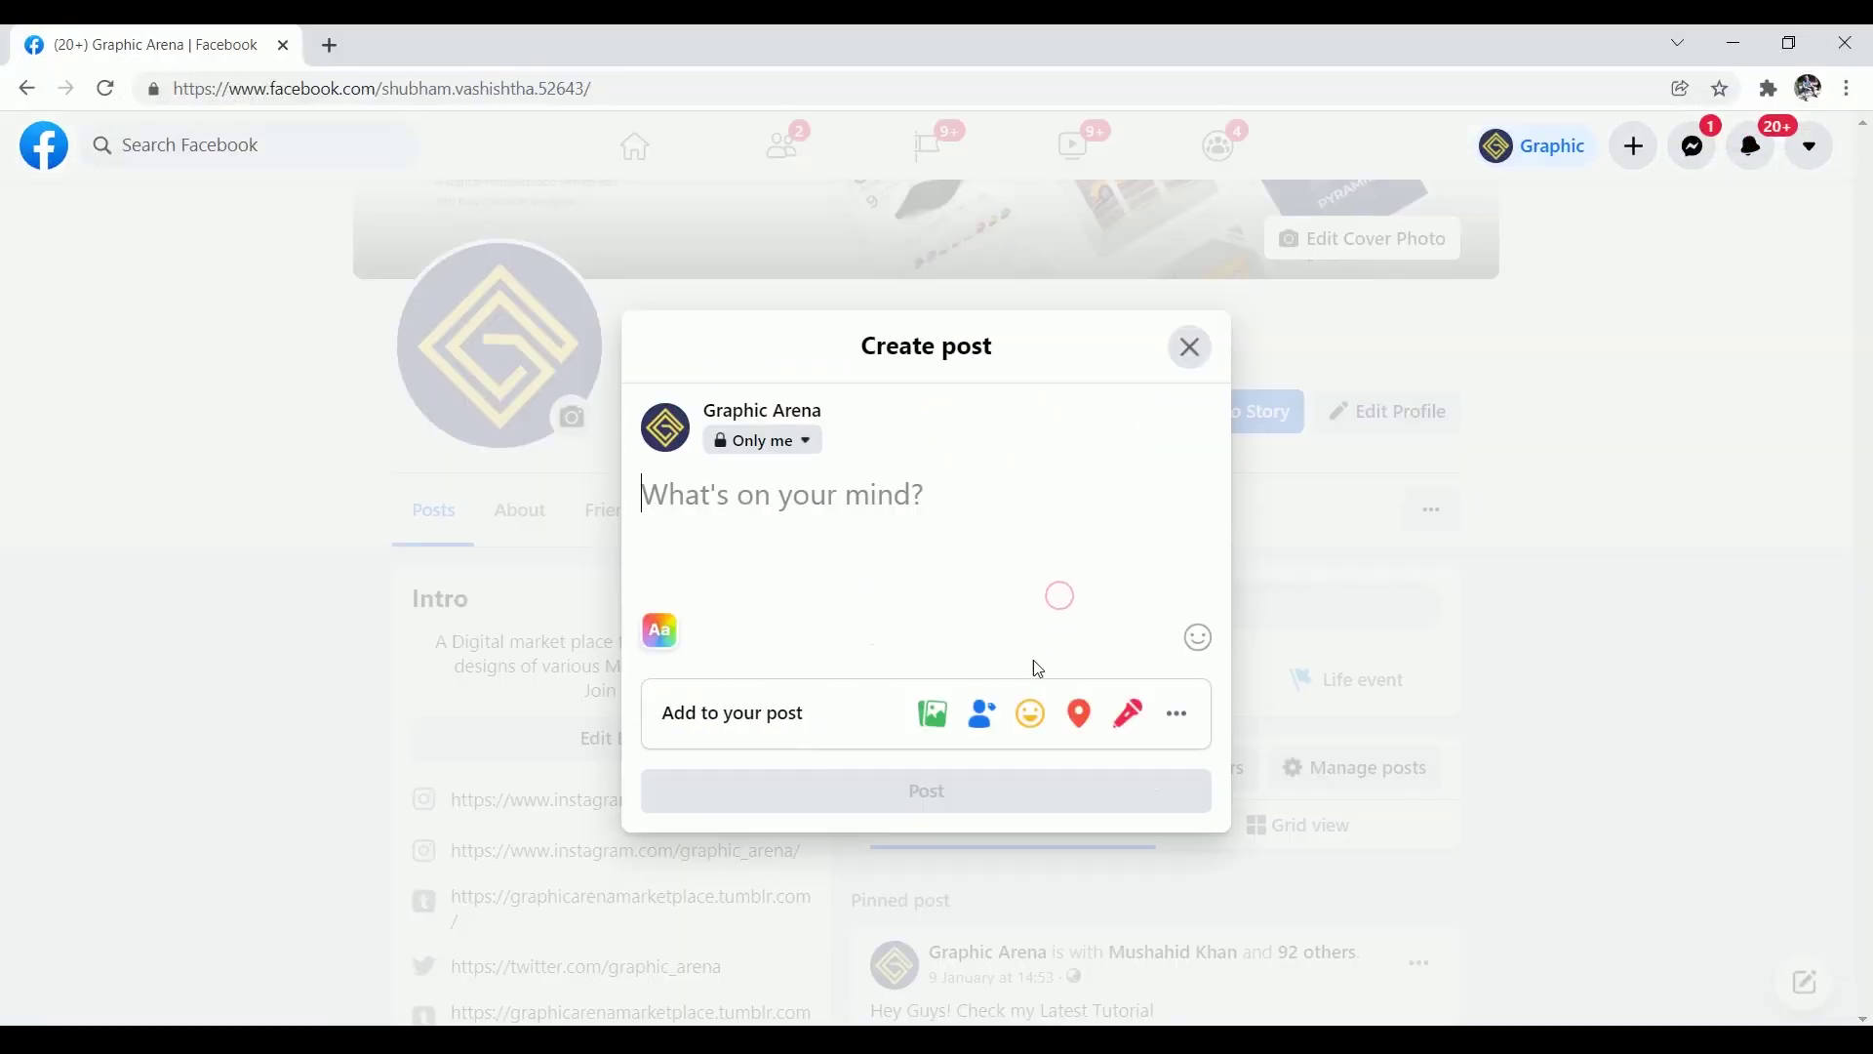
pyautogui.click(762, 441)
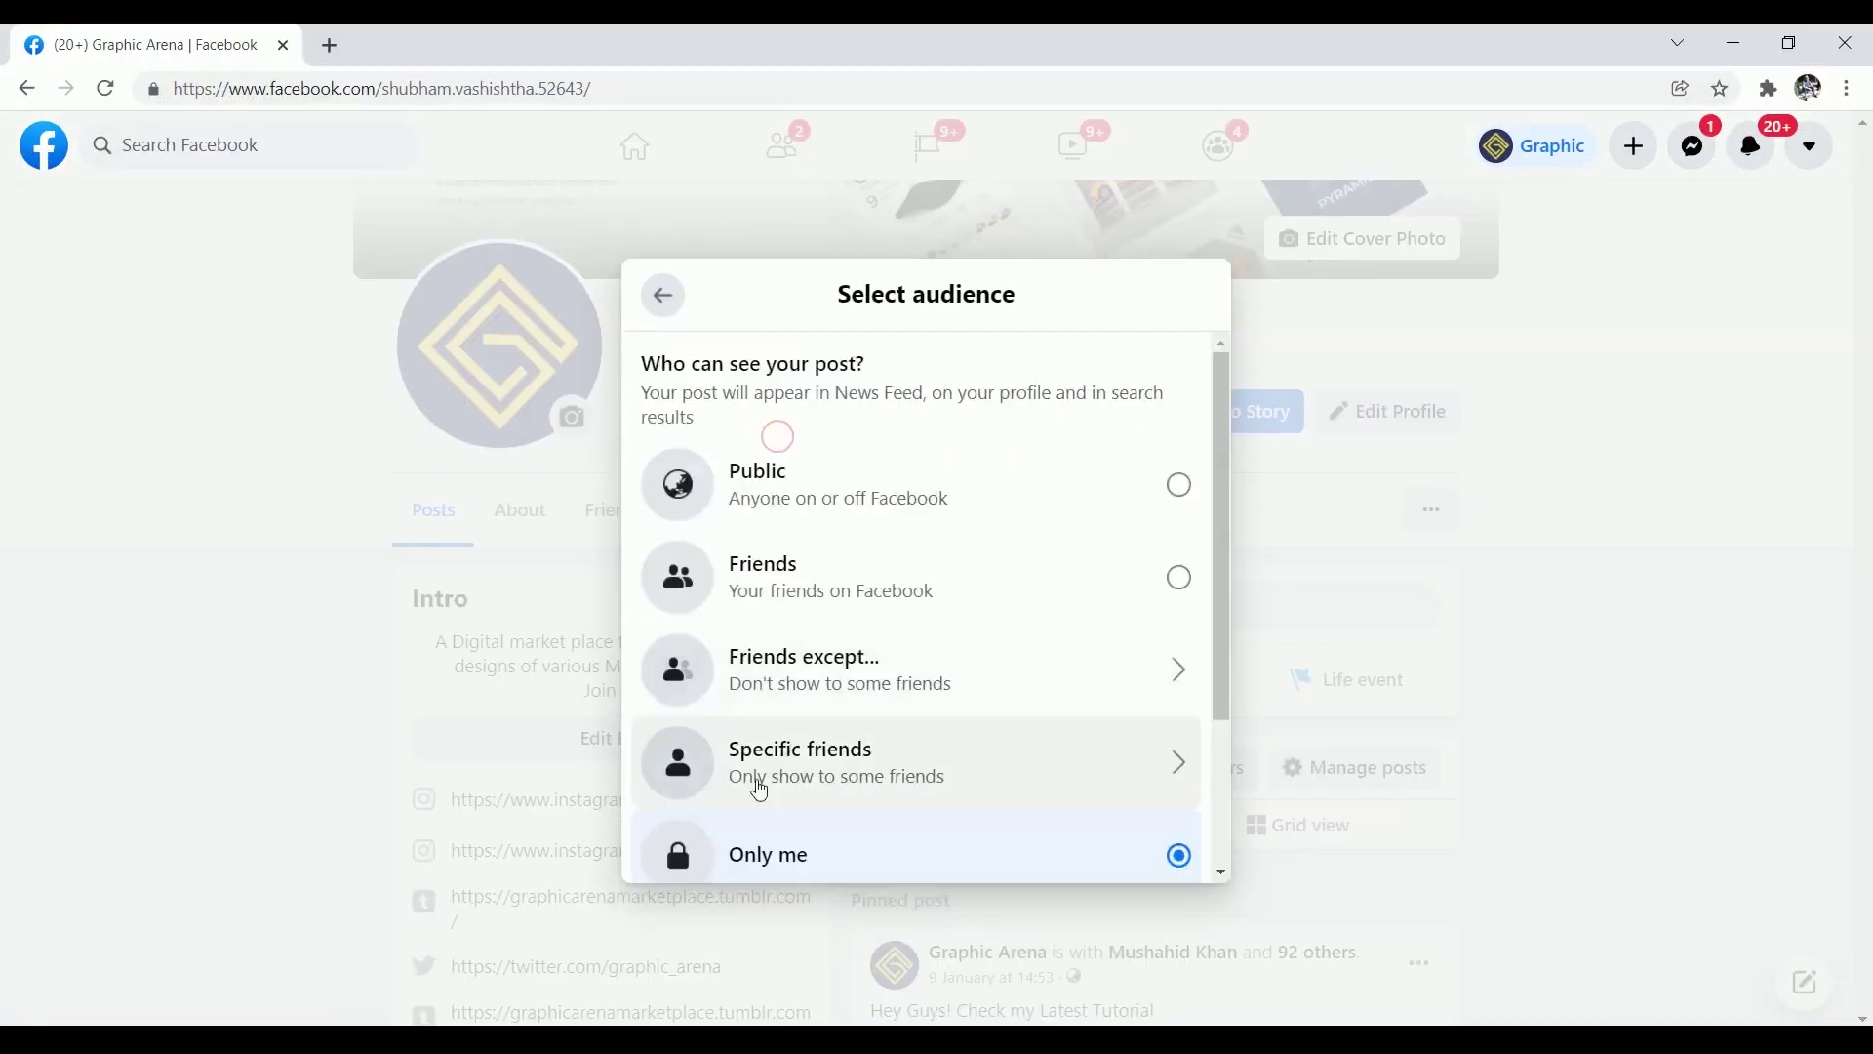
pyautogui.scroll(-2, 871, 800)
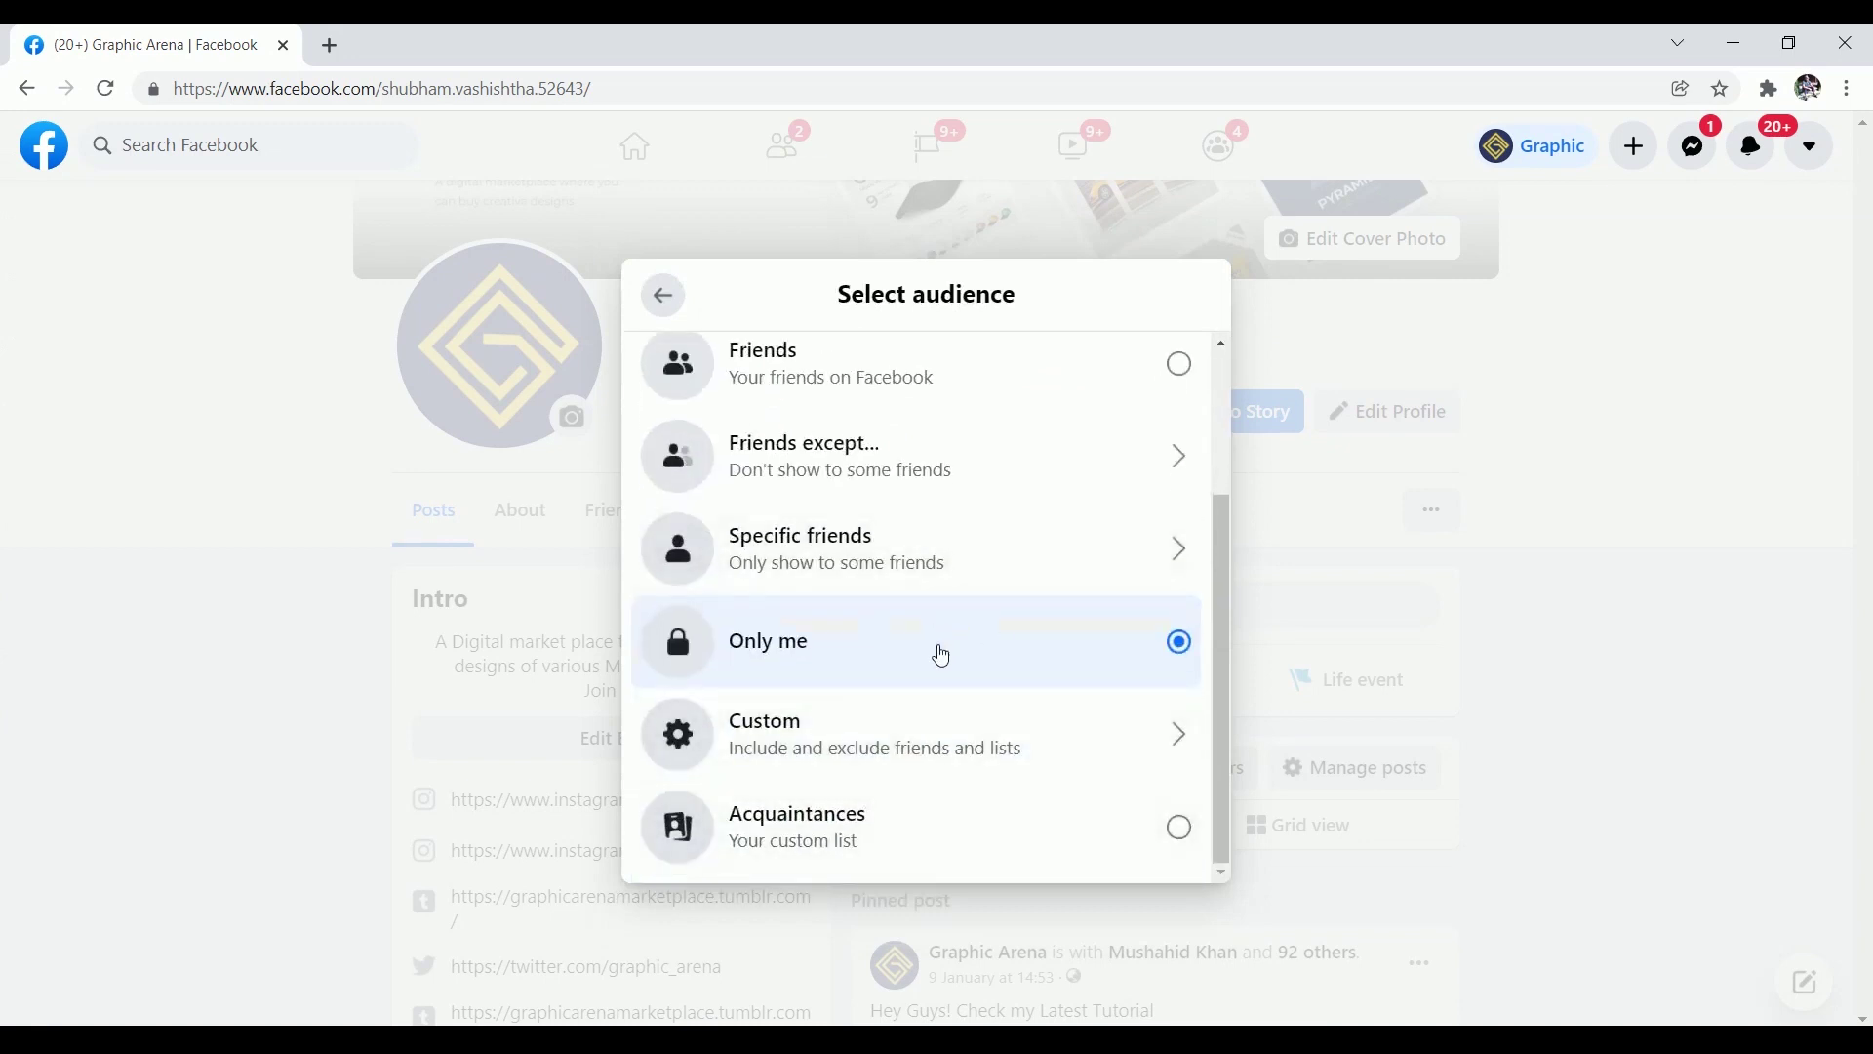
pyautogui.click(941, 655)
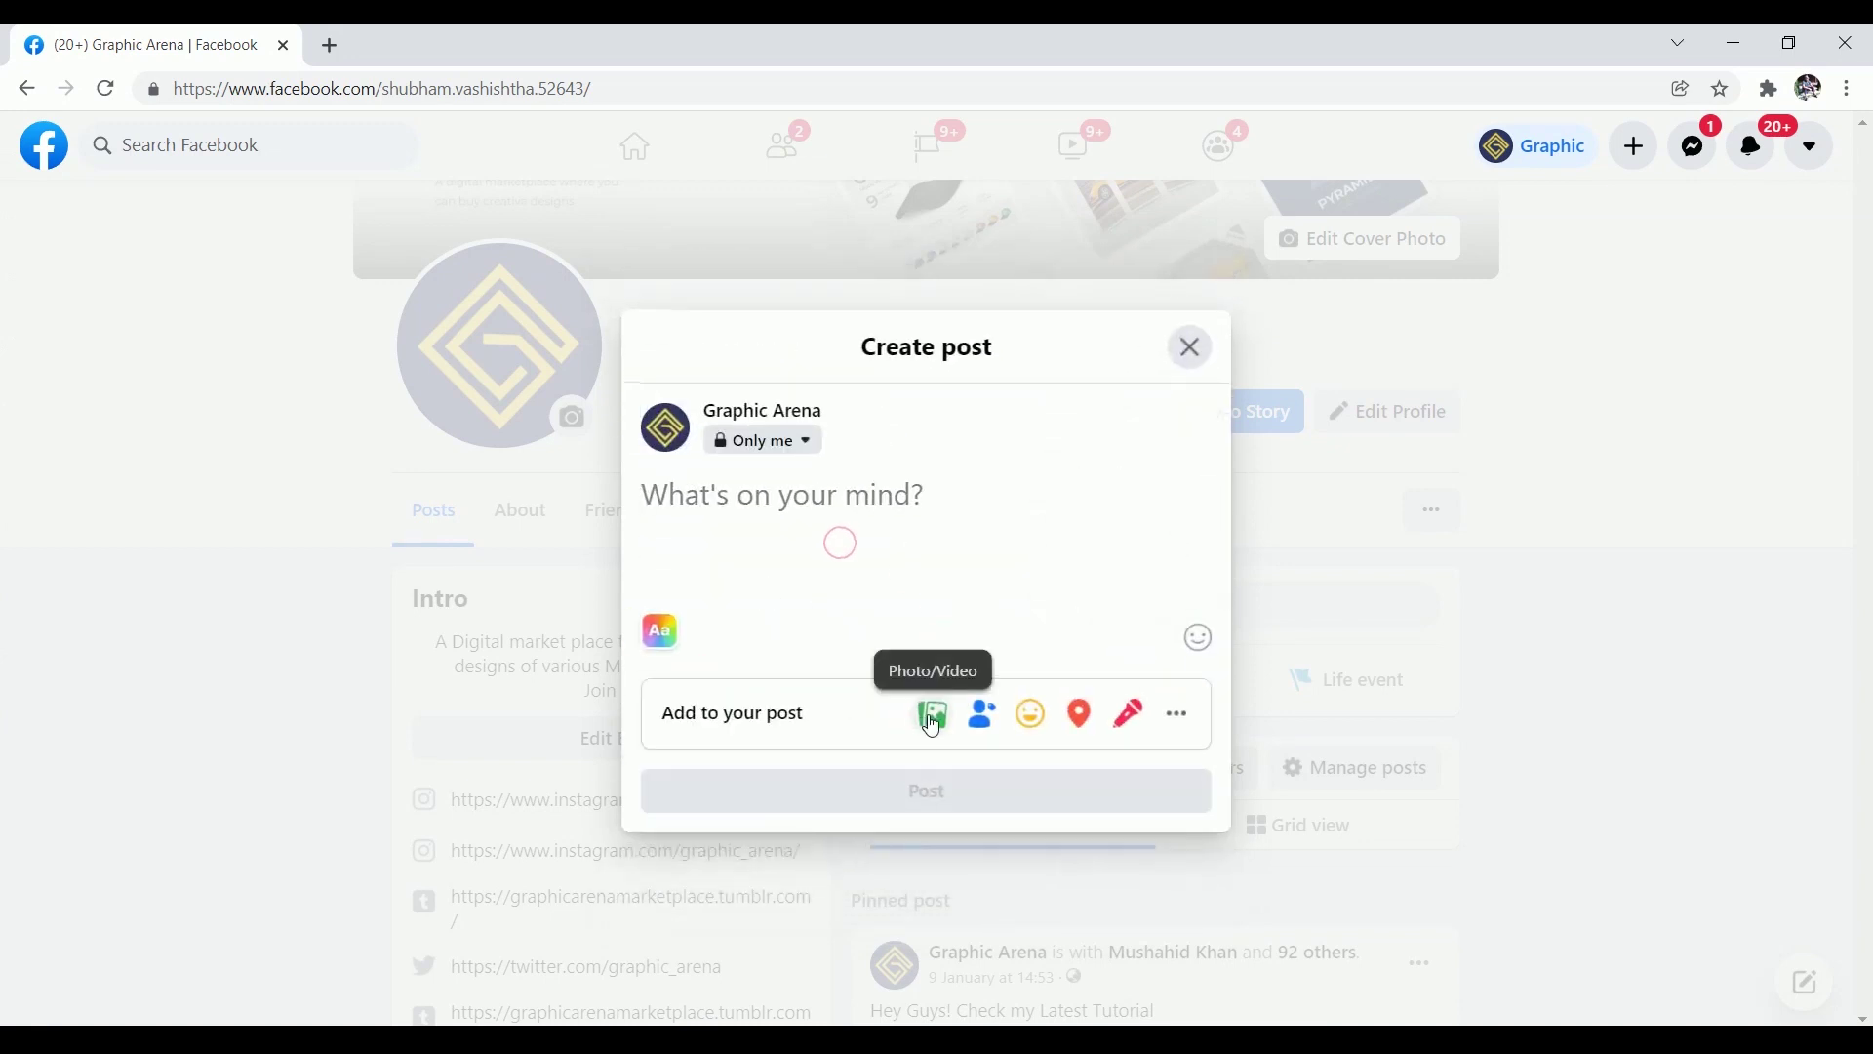
# Step: Attach Social Media post.jpg and Social Media post_depth.jpg to the post
pyautogui.click(933, 722)
pyautogui.click(941, 634)
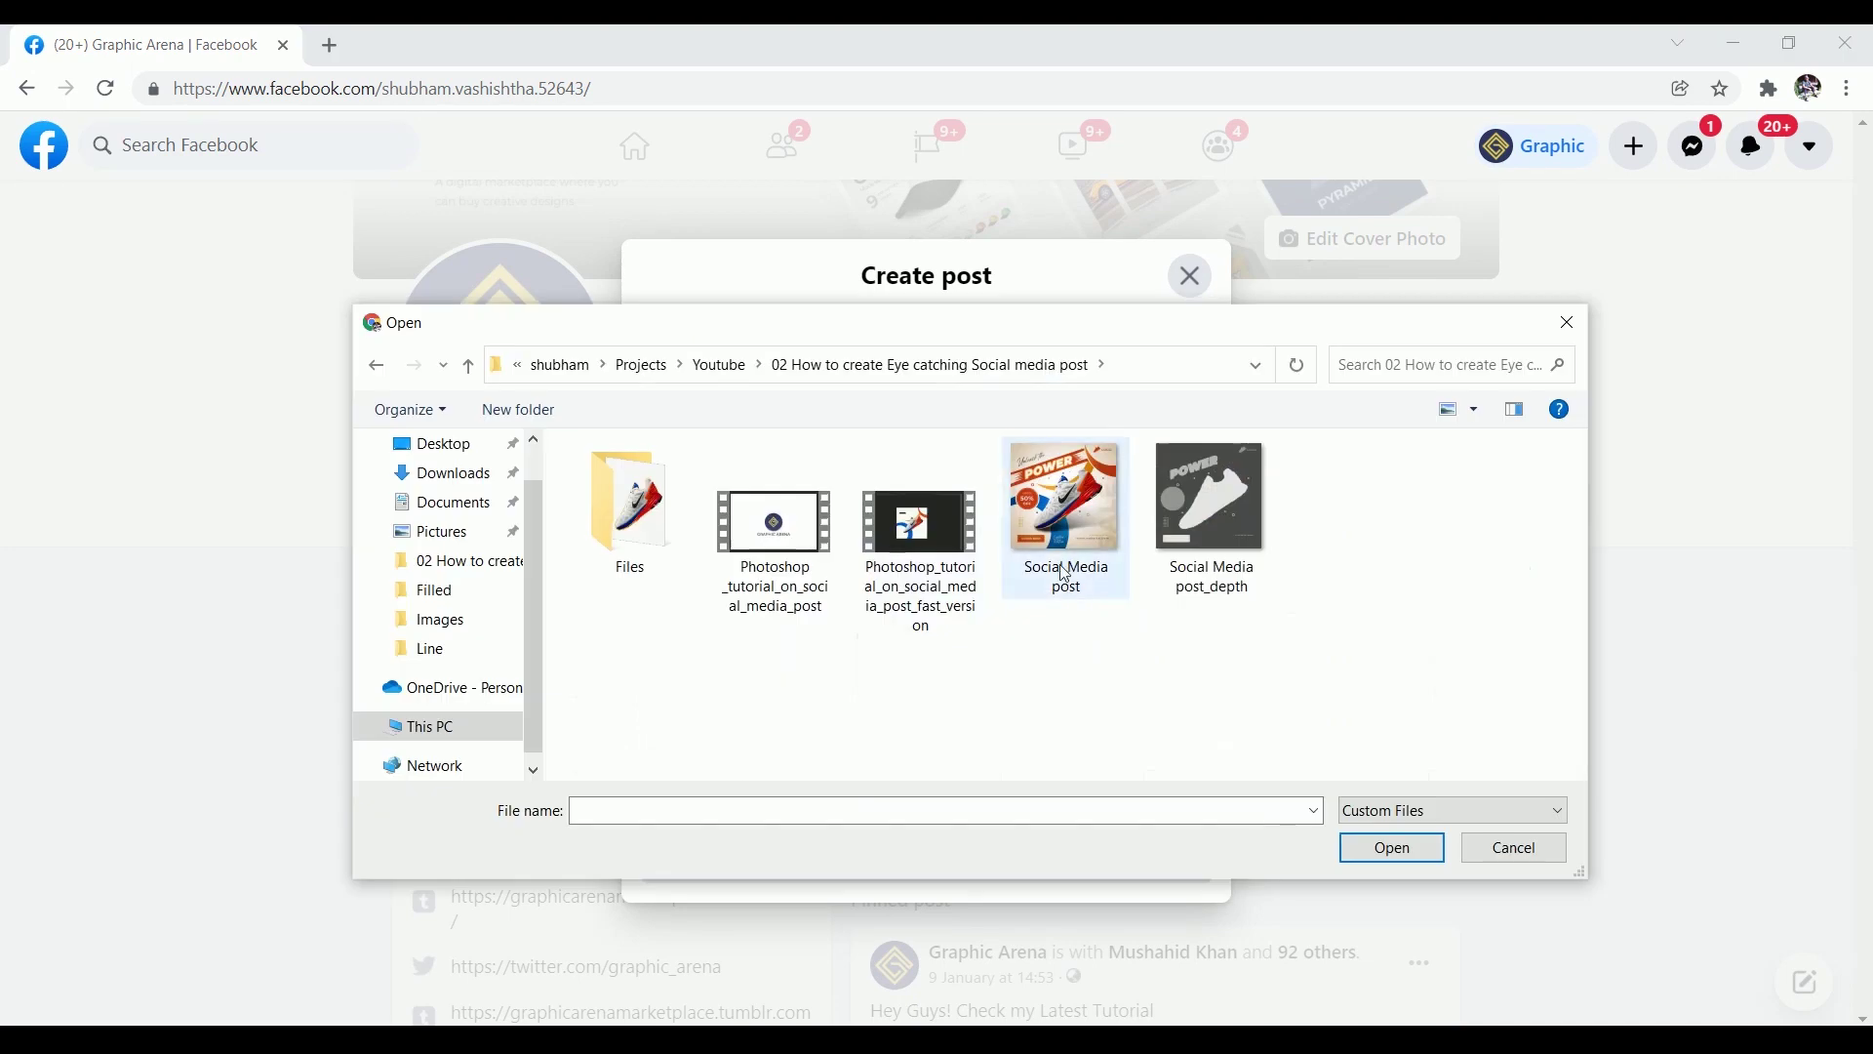
pyautogui.click(1059, 551)
pyautogui.keyDown('ctrl'); pyautogui.click(1235, 535); pyautogui.keyUp('ctrl')
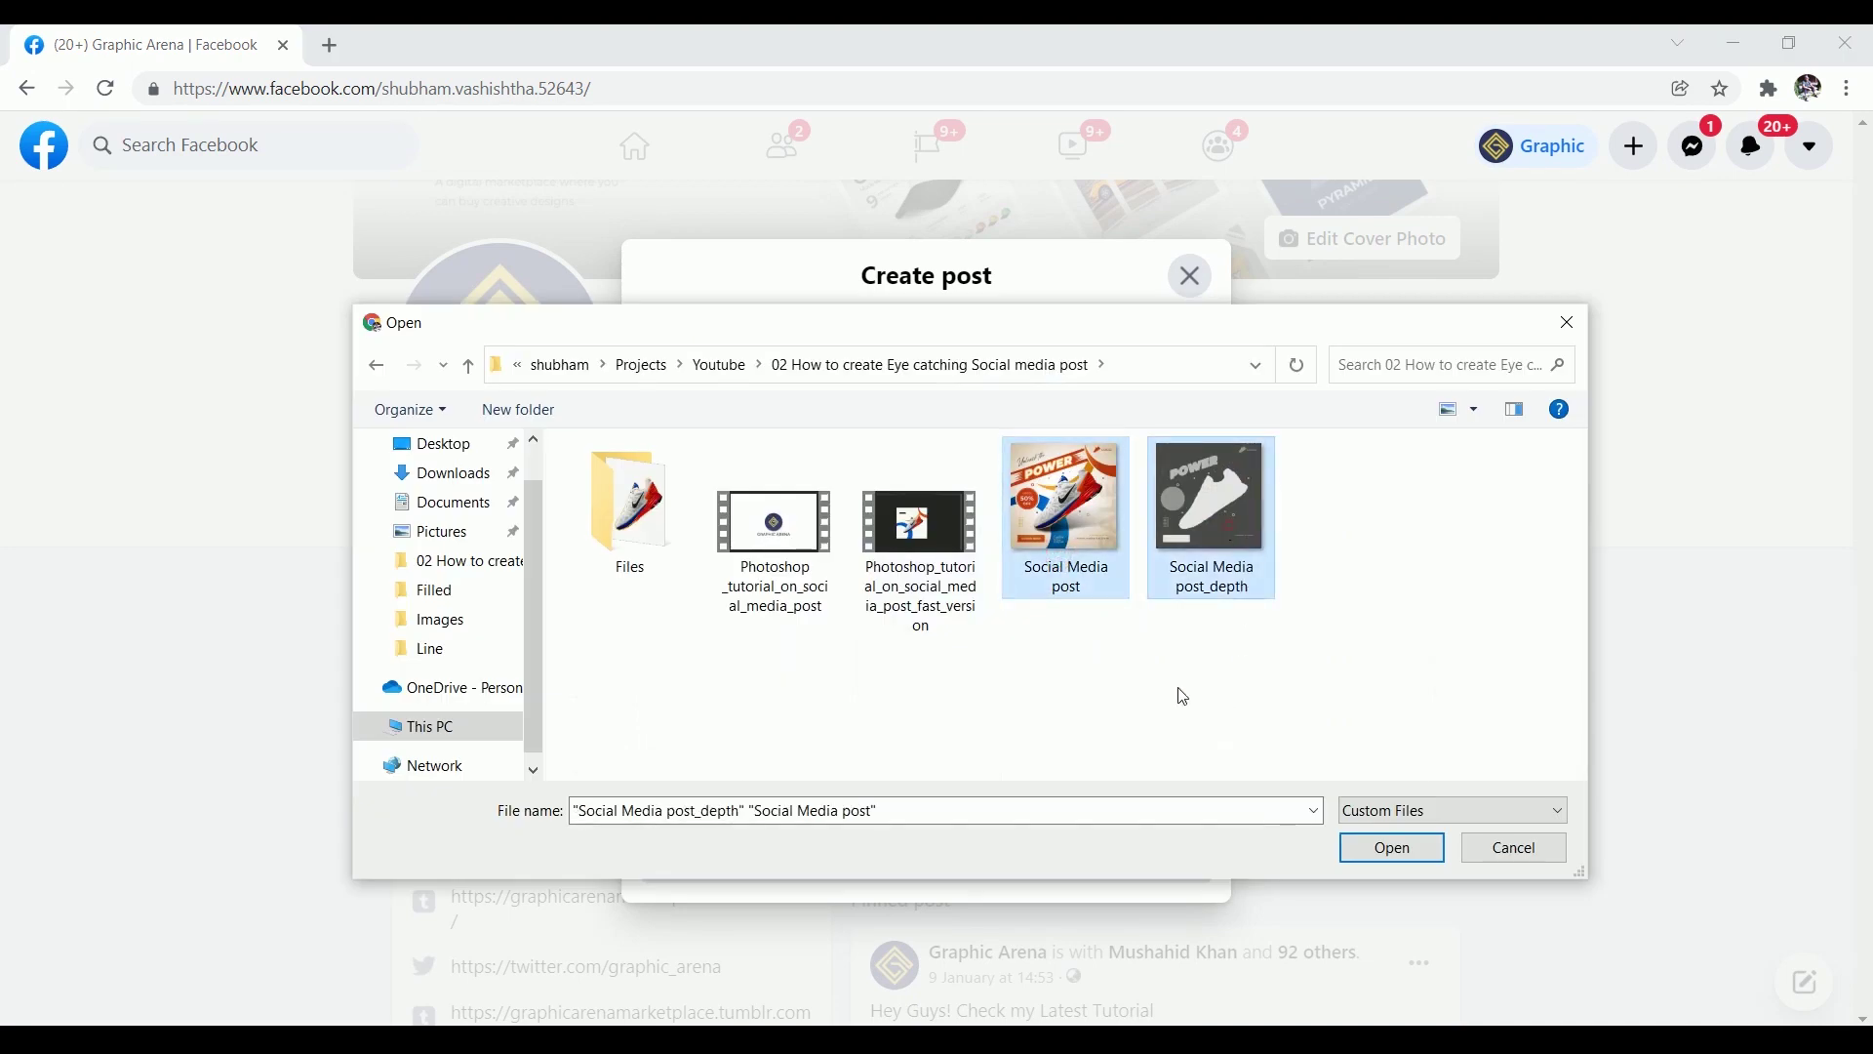
pyautogui.moveTo(1071, 658); pyautogui.dragTo(1377, 543)
pyautogui.click(1392, 848)
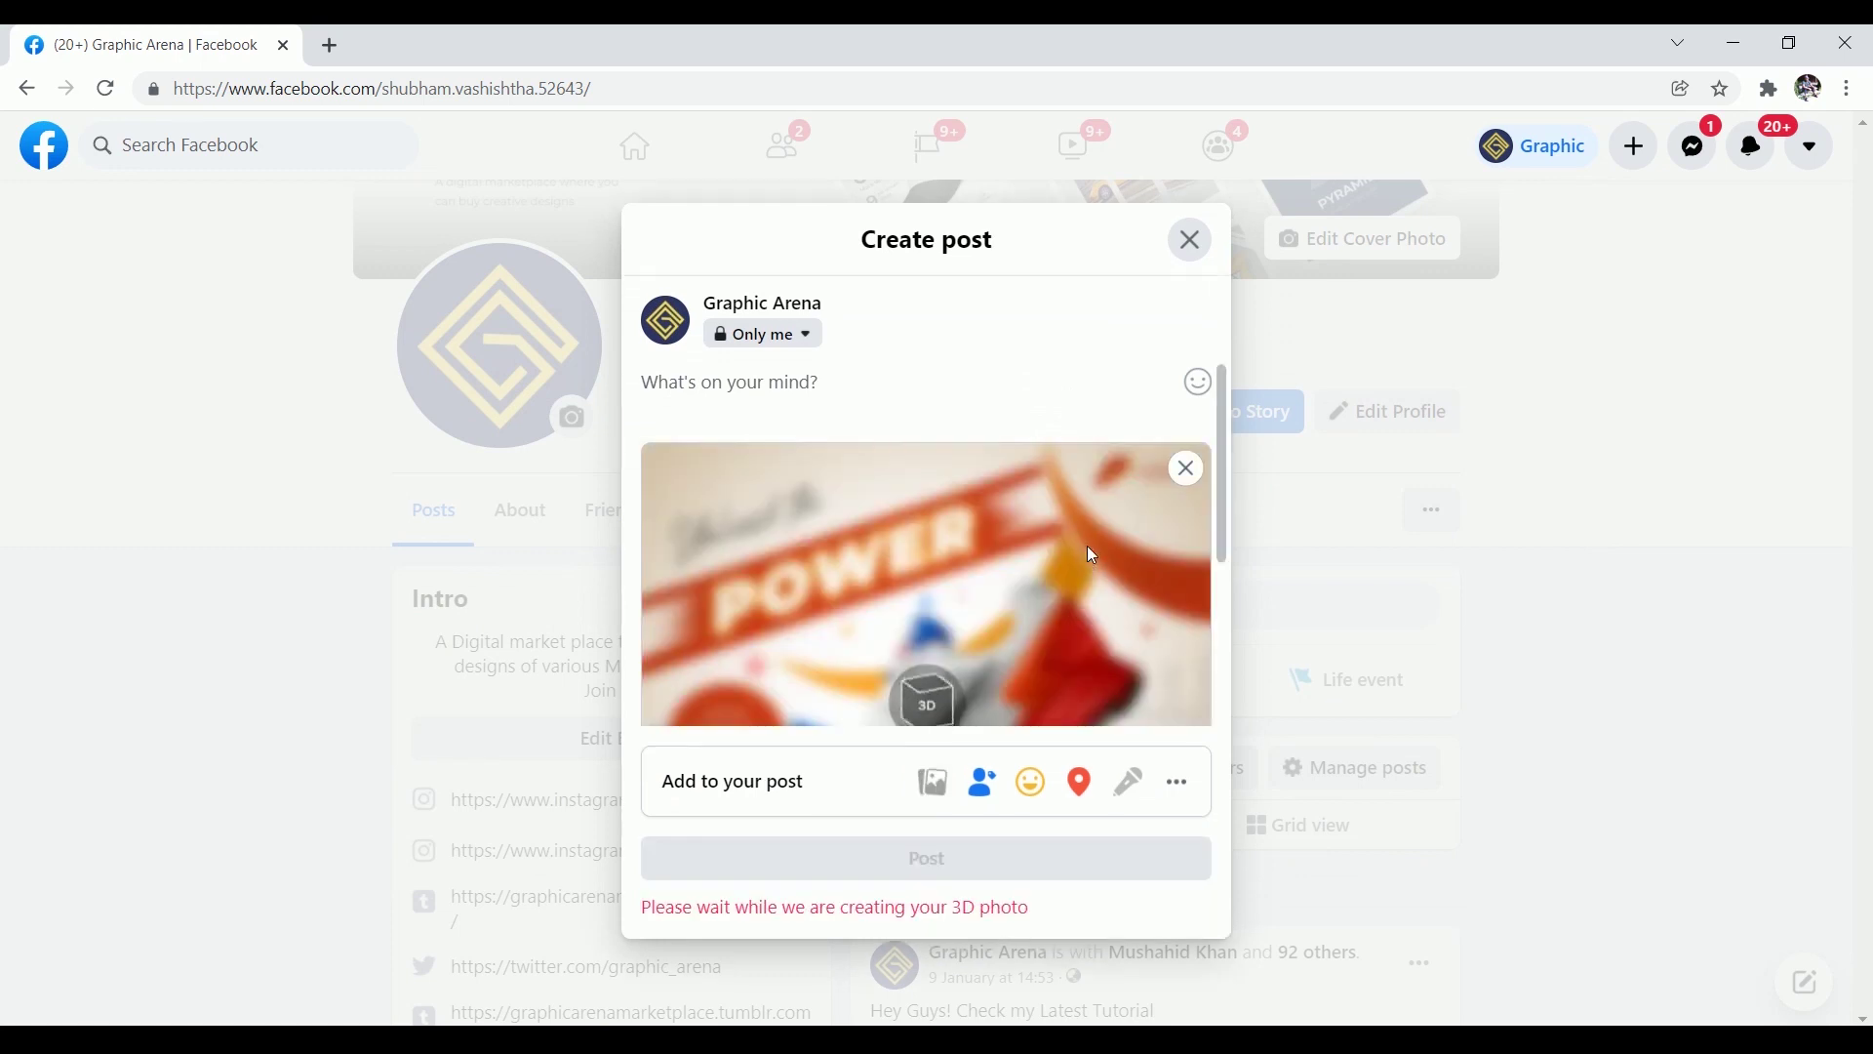
# Step: Select the shoe layer in the Photoshop depth map
pyautogui.scroll(-1, 1093, 554)
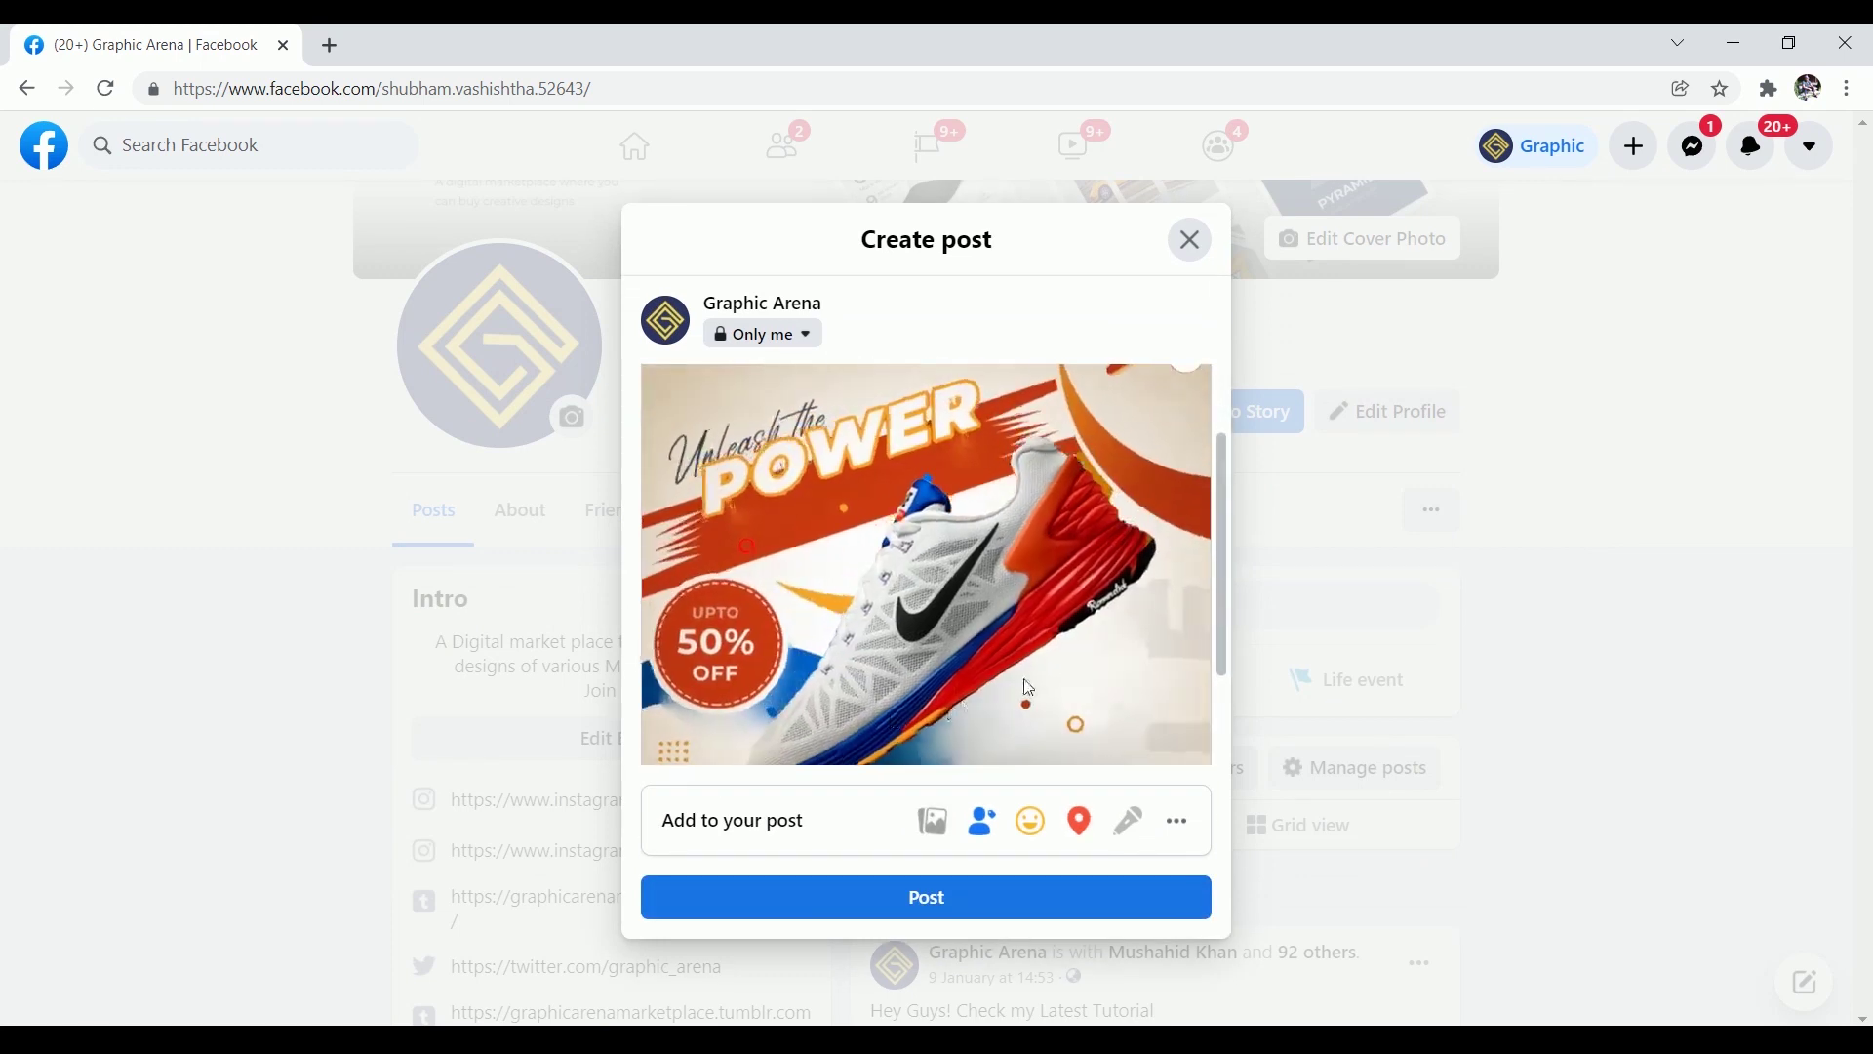
pyautogui.scroll(-1, 1134, 648)
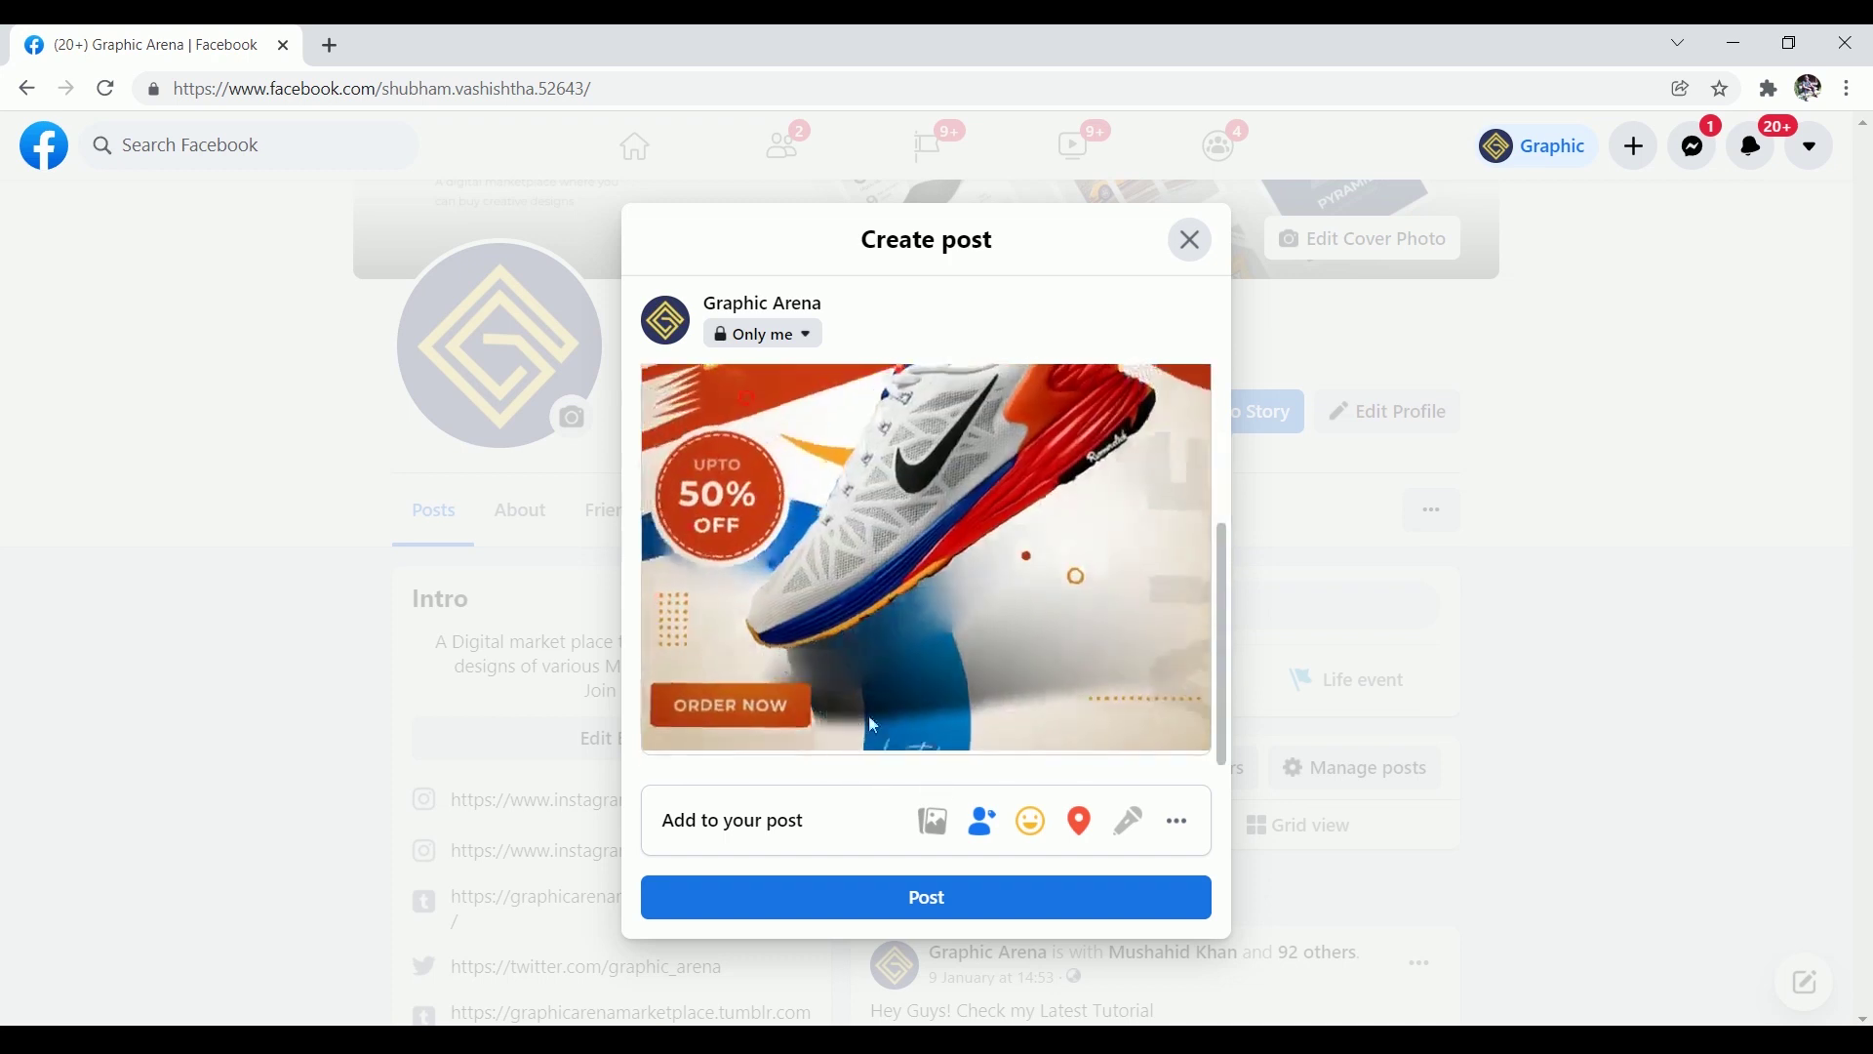
pyautogui.scroll(1, 937, 617)
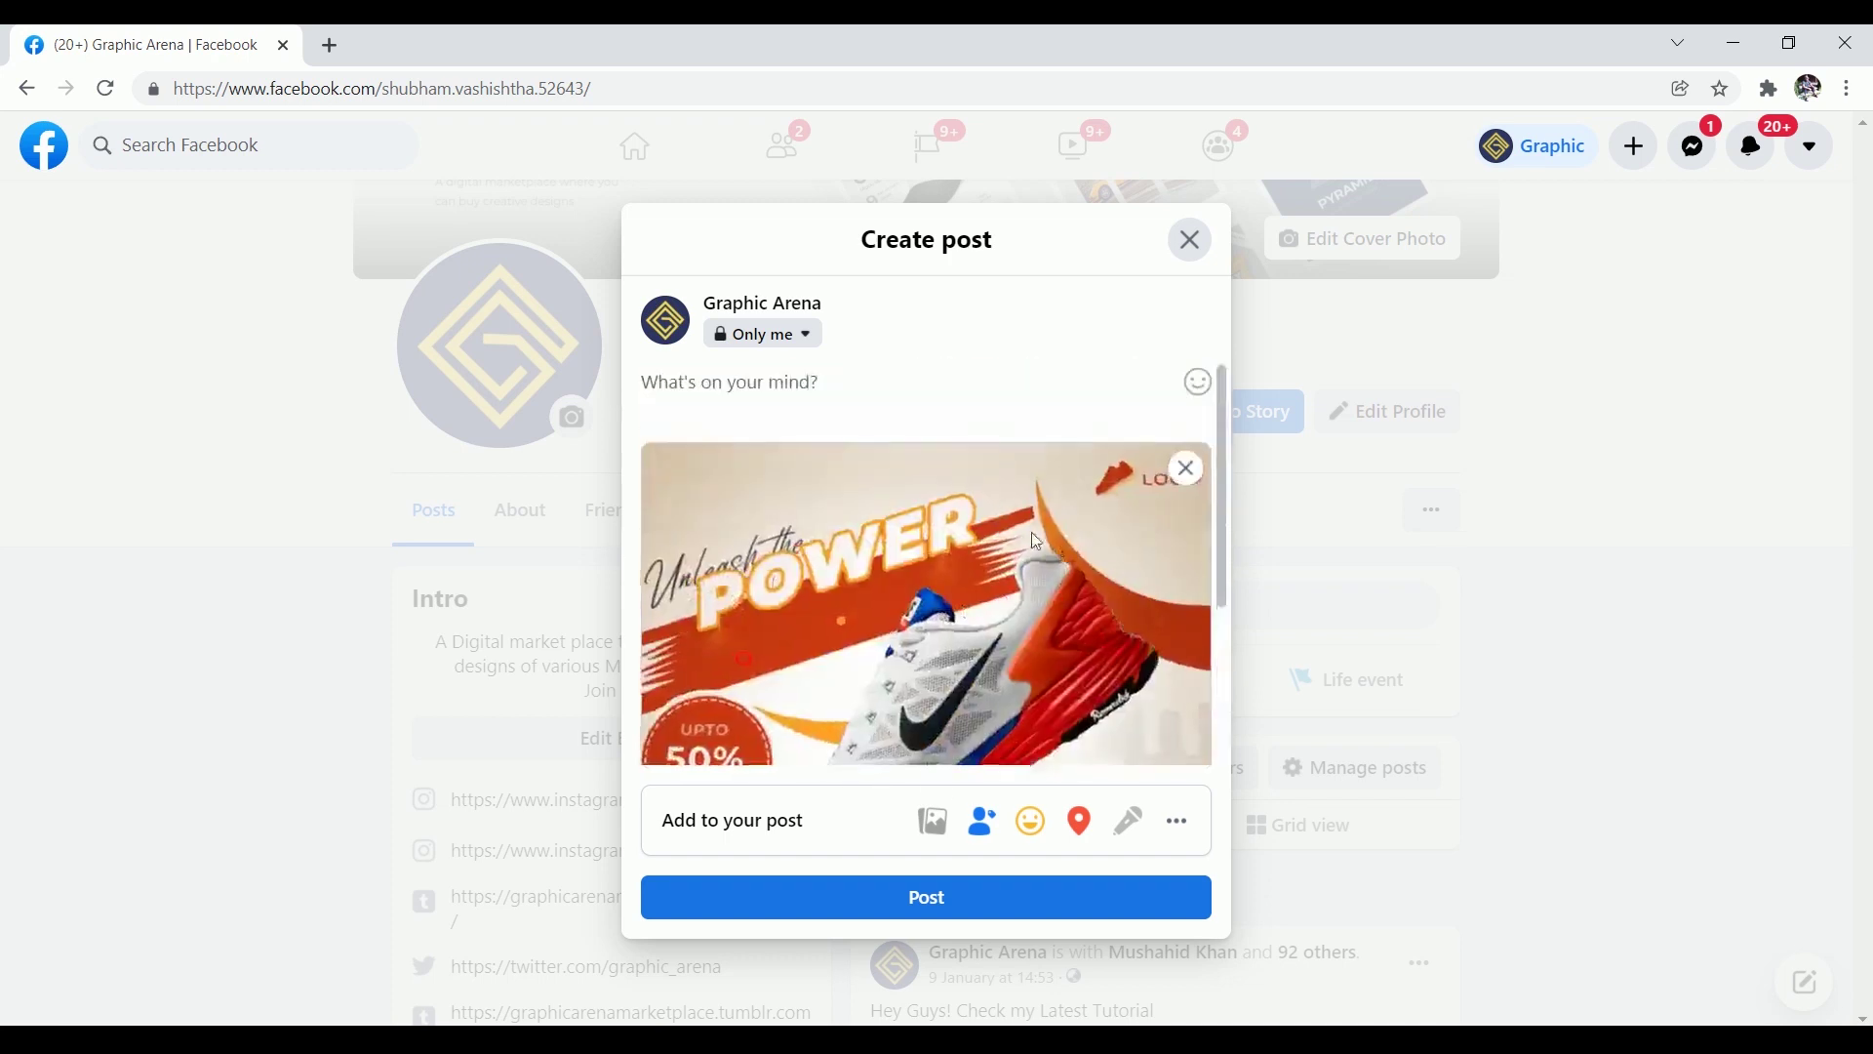
pyautogui.scroll(-1, 946, 663)
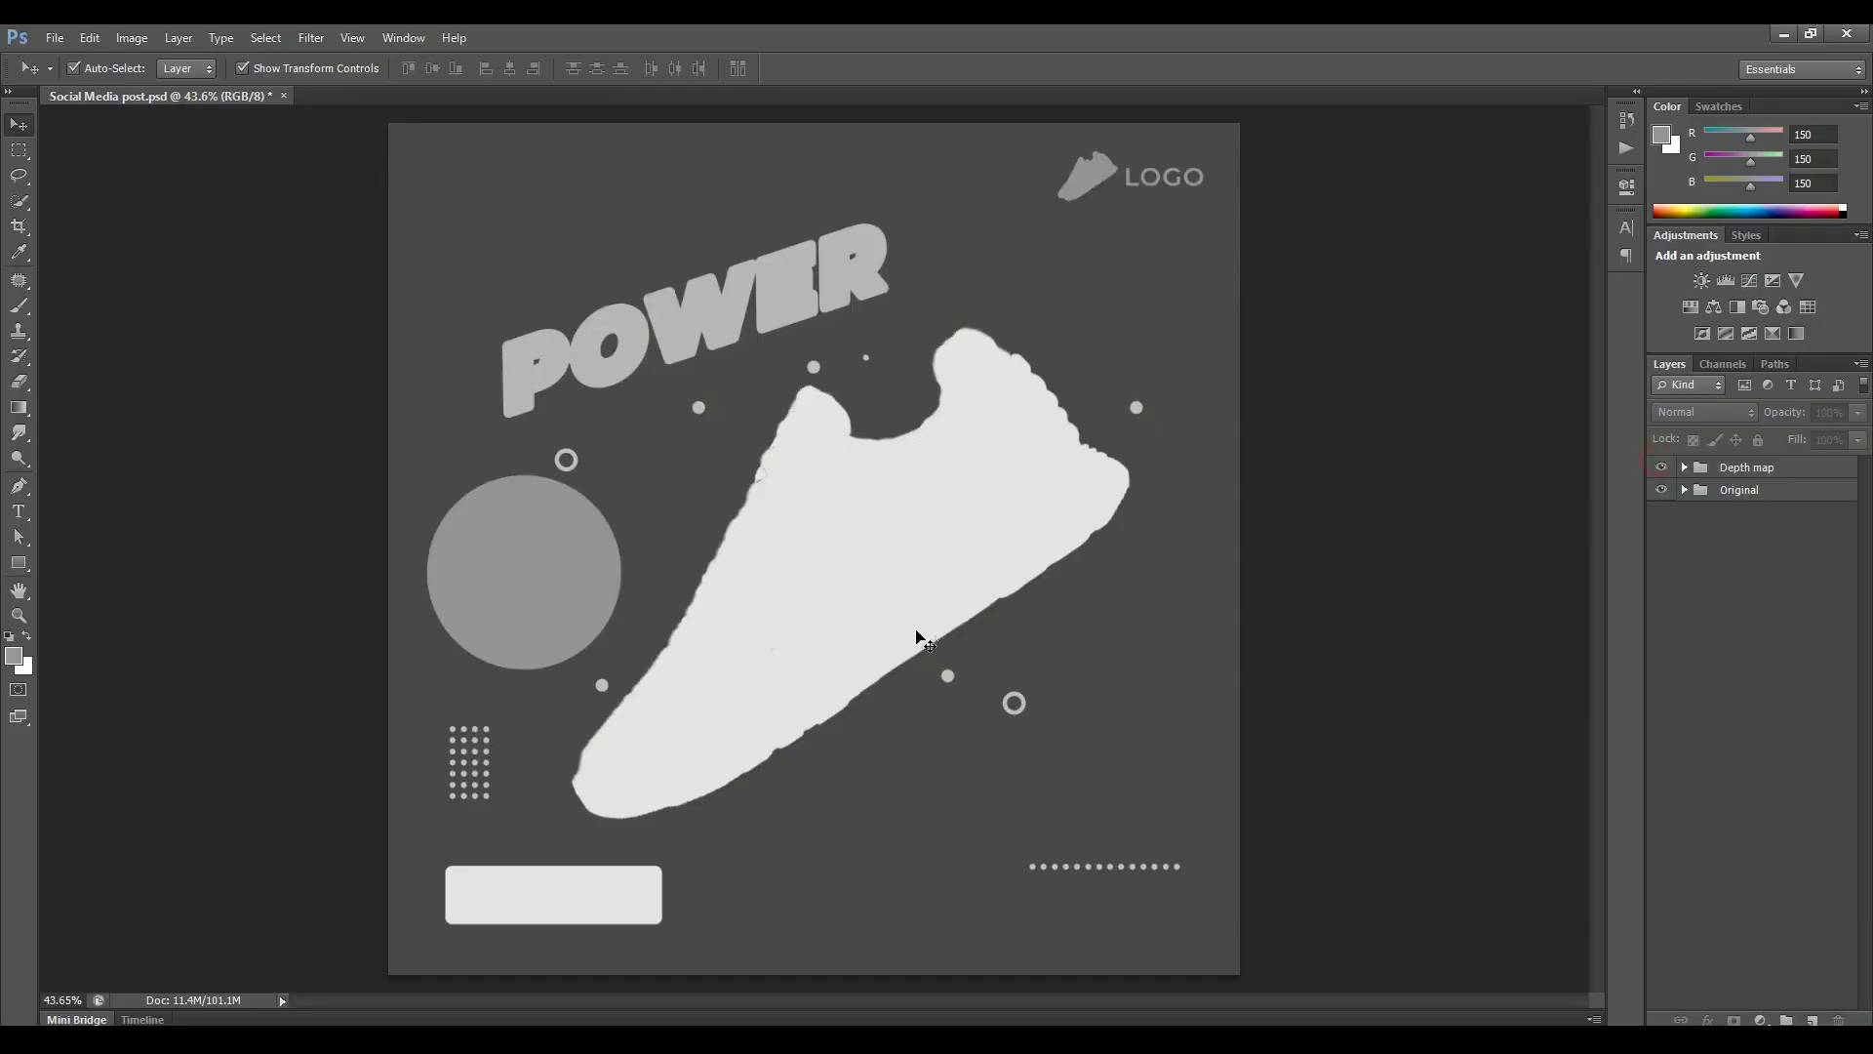
pyautogui.click(891, 606)
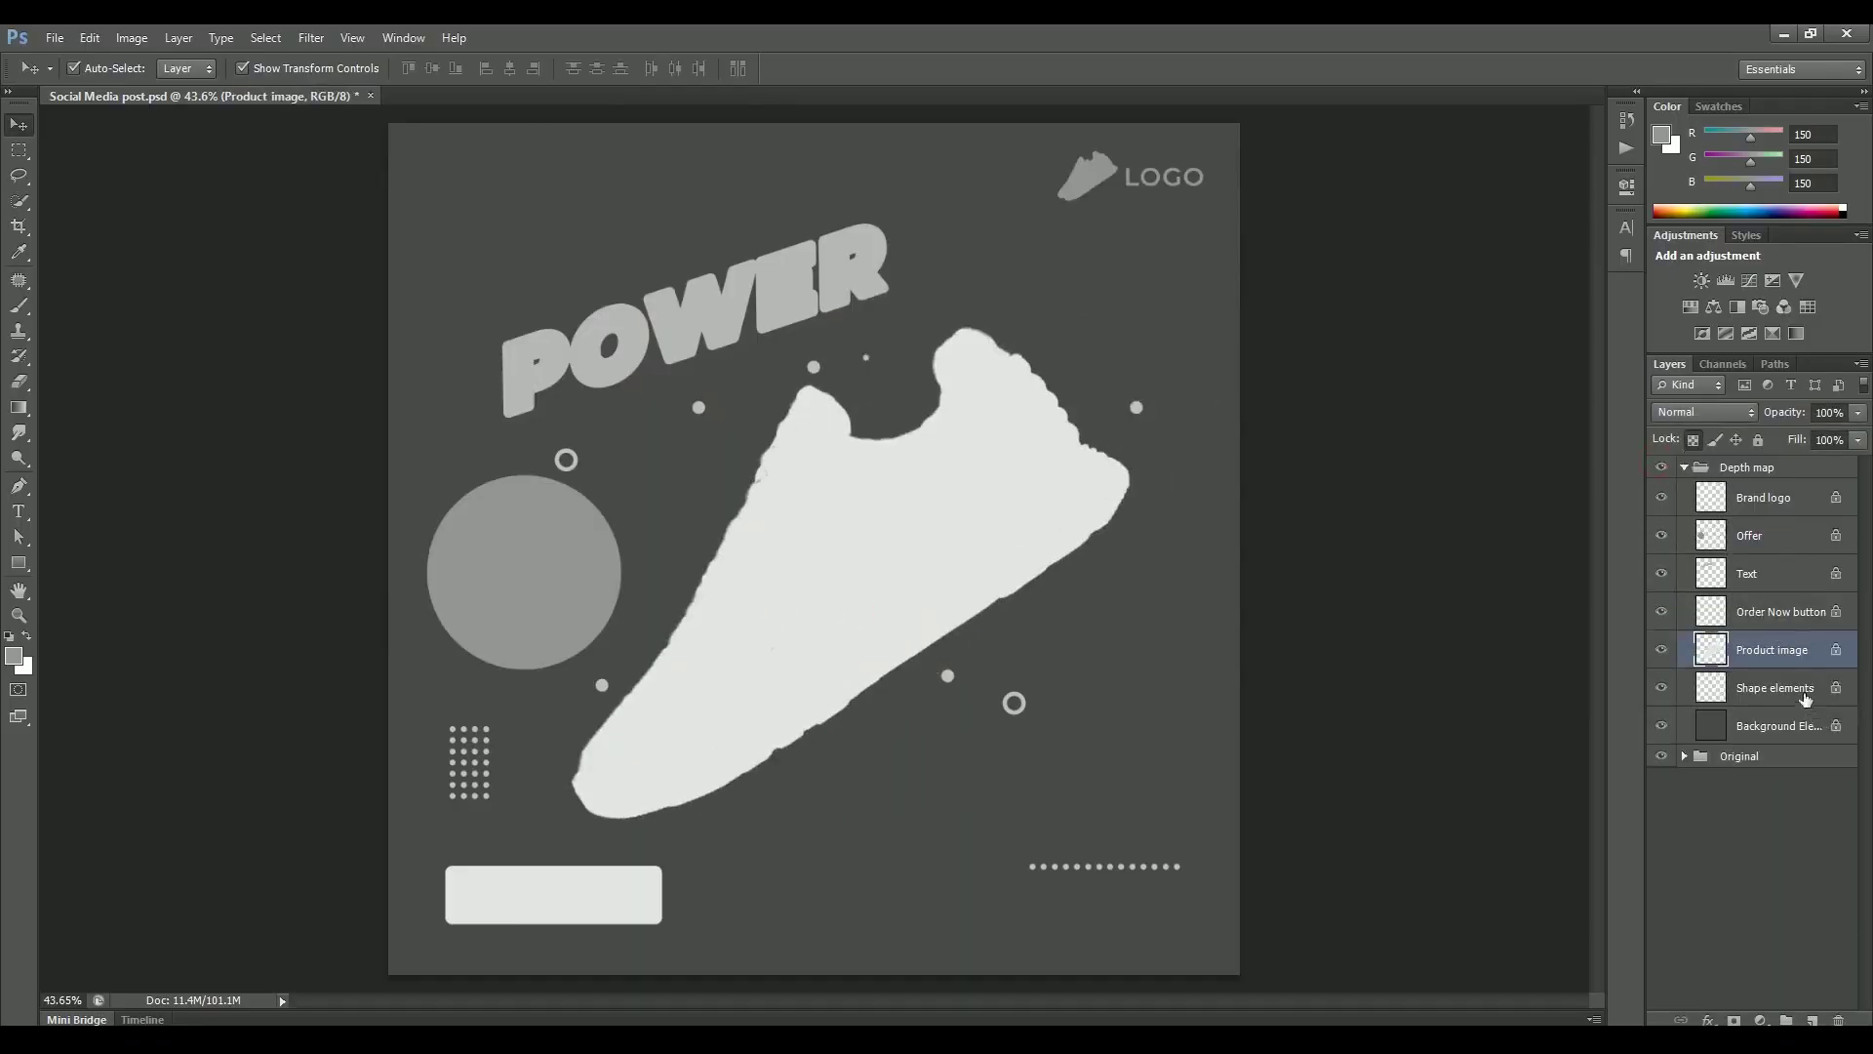
# Step: Darken the shoe to lightness -34 and save the depth map JPEG over the old file
pyautogui.hotkey('ctrl', 'u')
pyautogui.moveTo(1568, 445); pyautogui.dragTo(1536, 448)
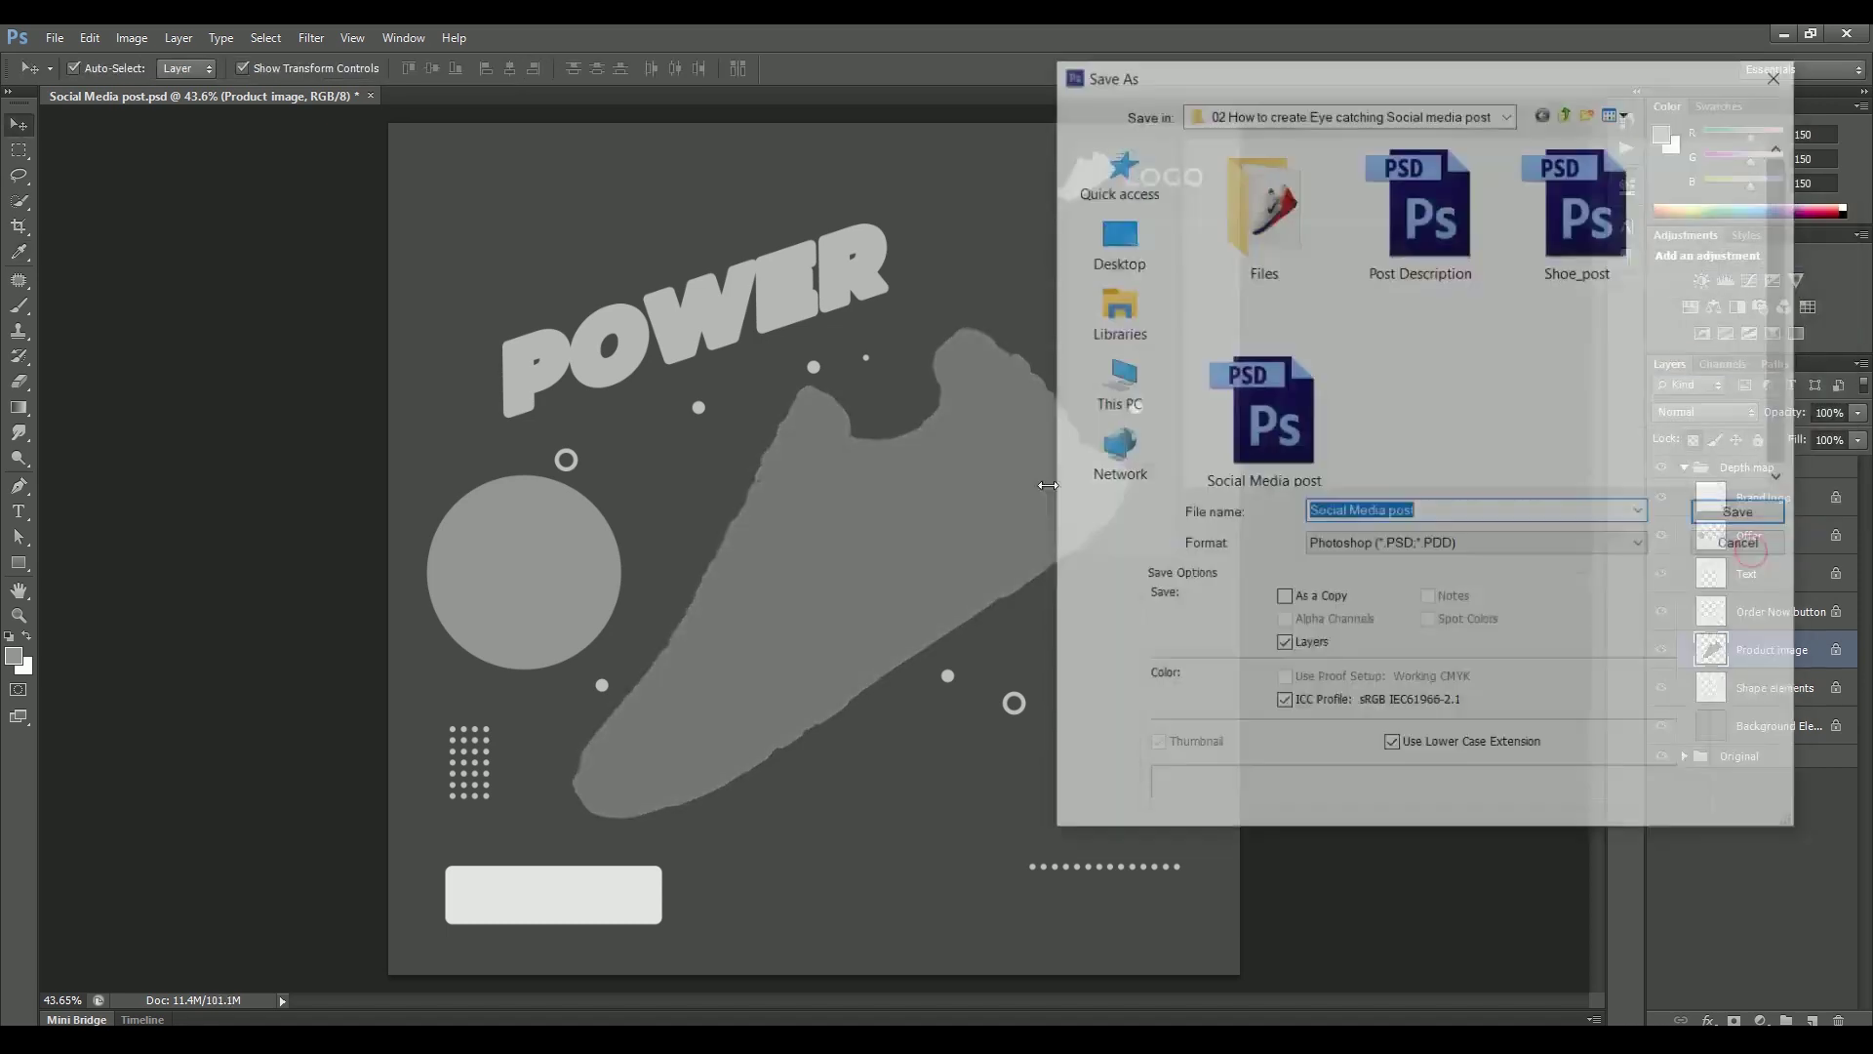
pyautogui.click(1476, 542)
pyautogui.click(1366, 649)
pyautogui.click(1738, 512)
# Step: Accept the JPEG options and attach both JPEG files to the Facebook post
pyautogui.click(858, 464)
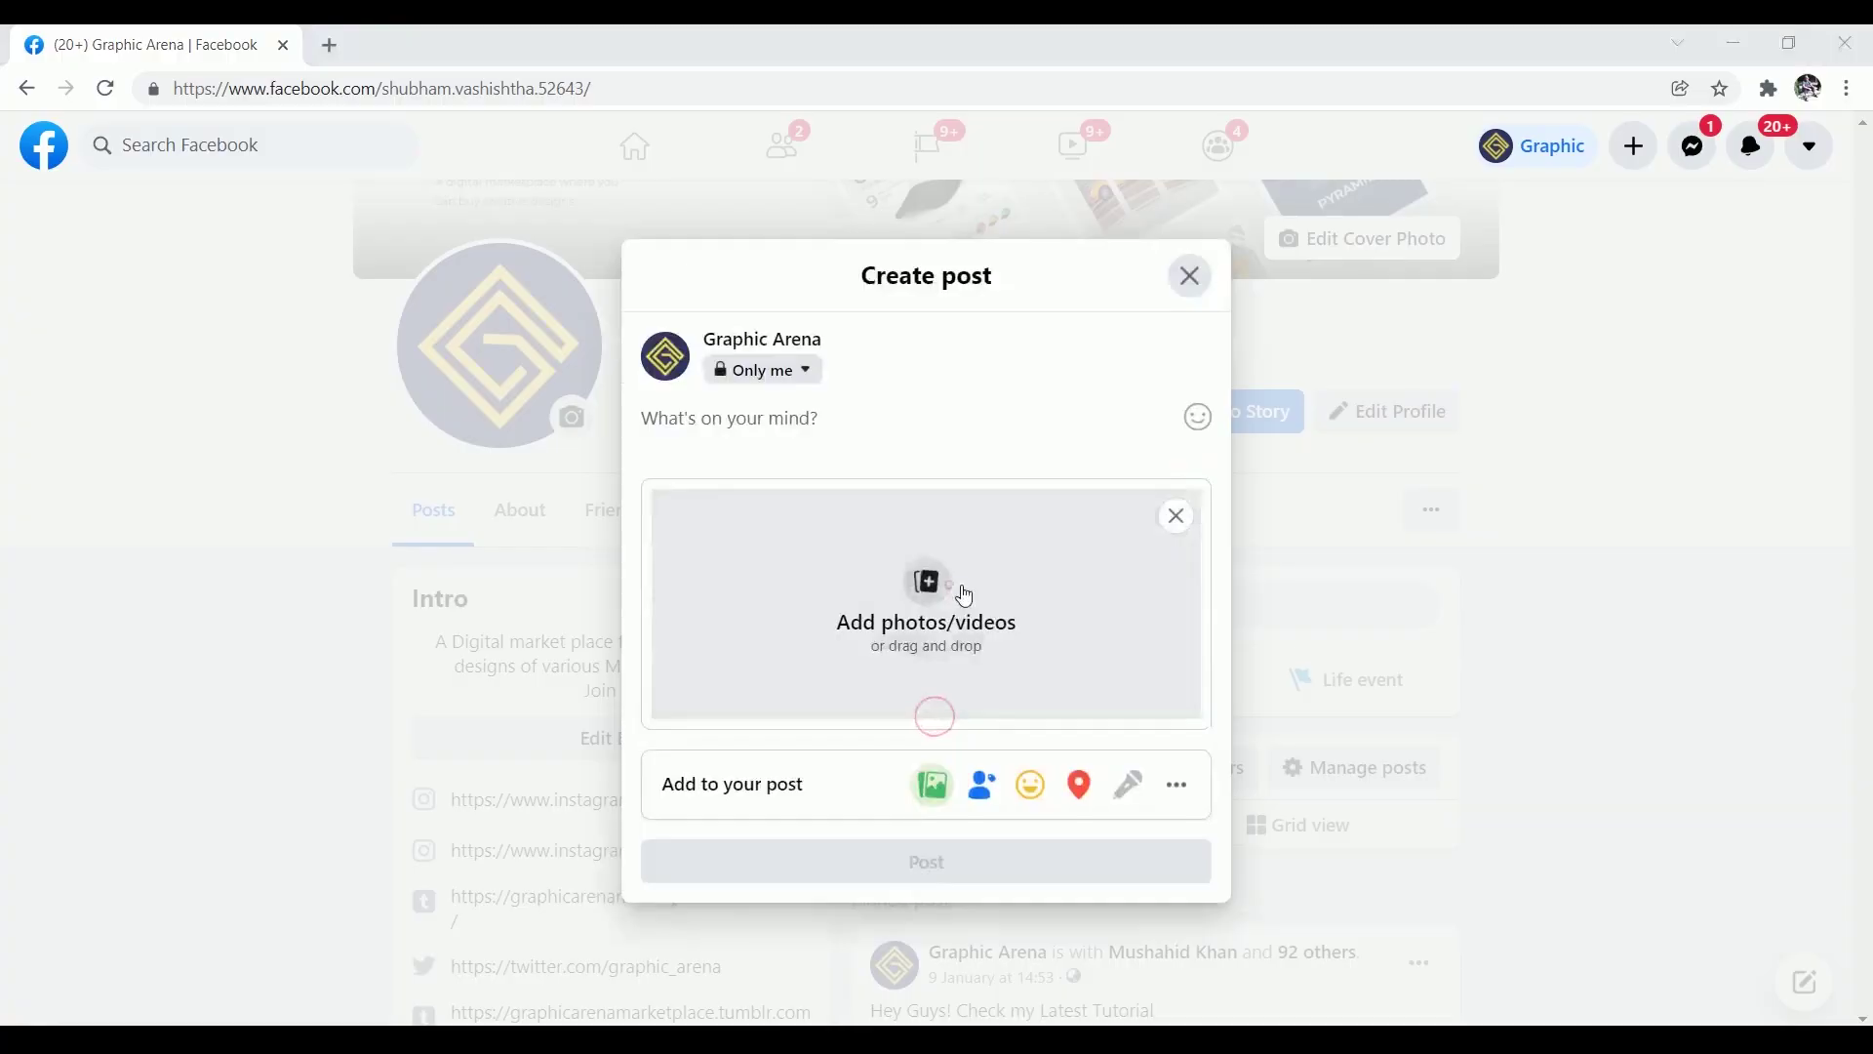
pyautogui.click(957, 598)
pyautogui.click(1380, 844)
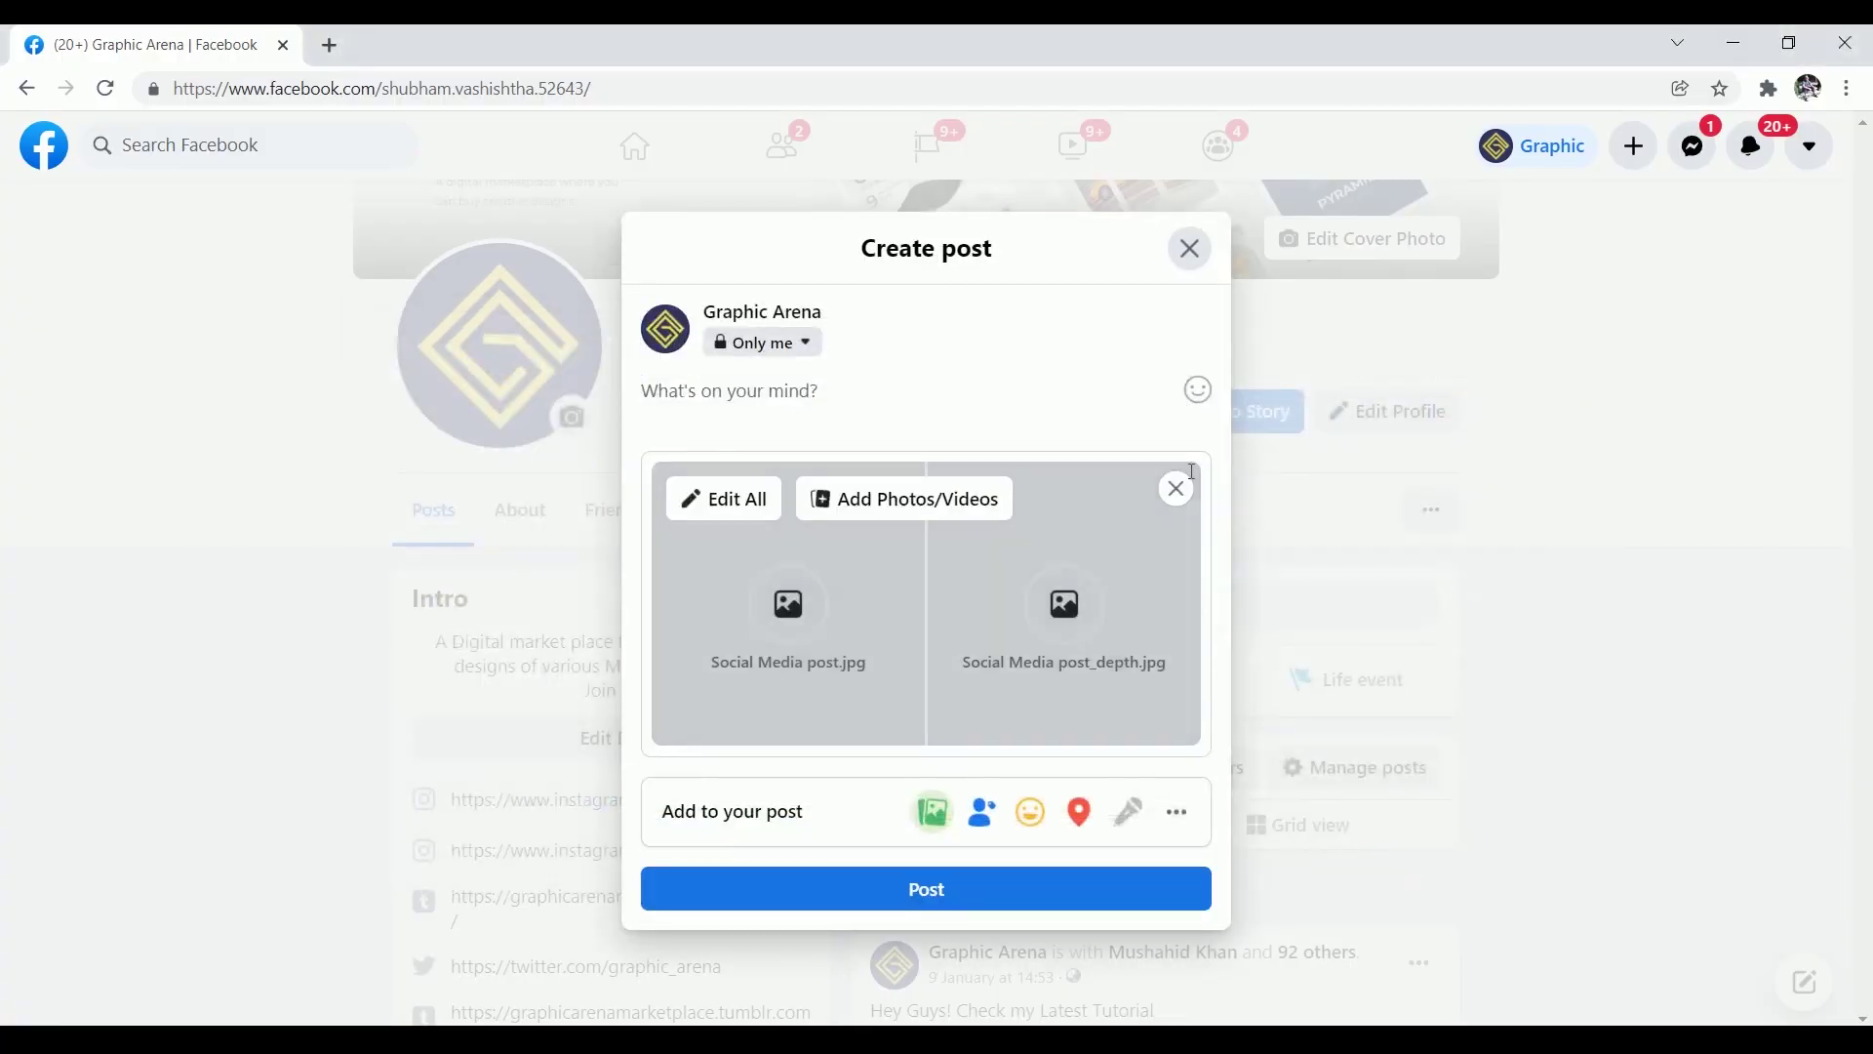
# Step: View the published 3D photo post and step through two earlier photos
pyautogui.scroll(-2, 1185, 585)
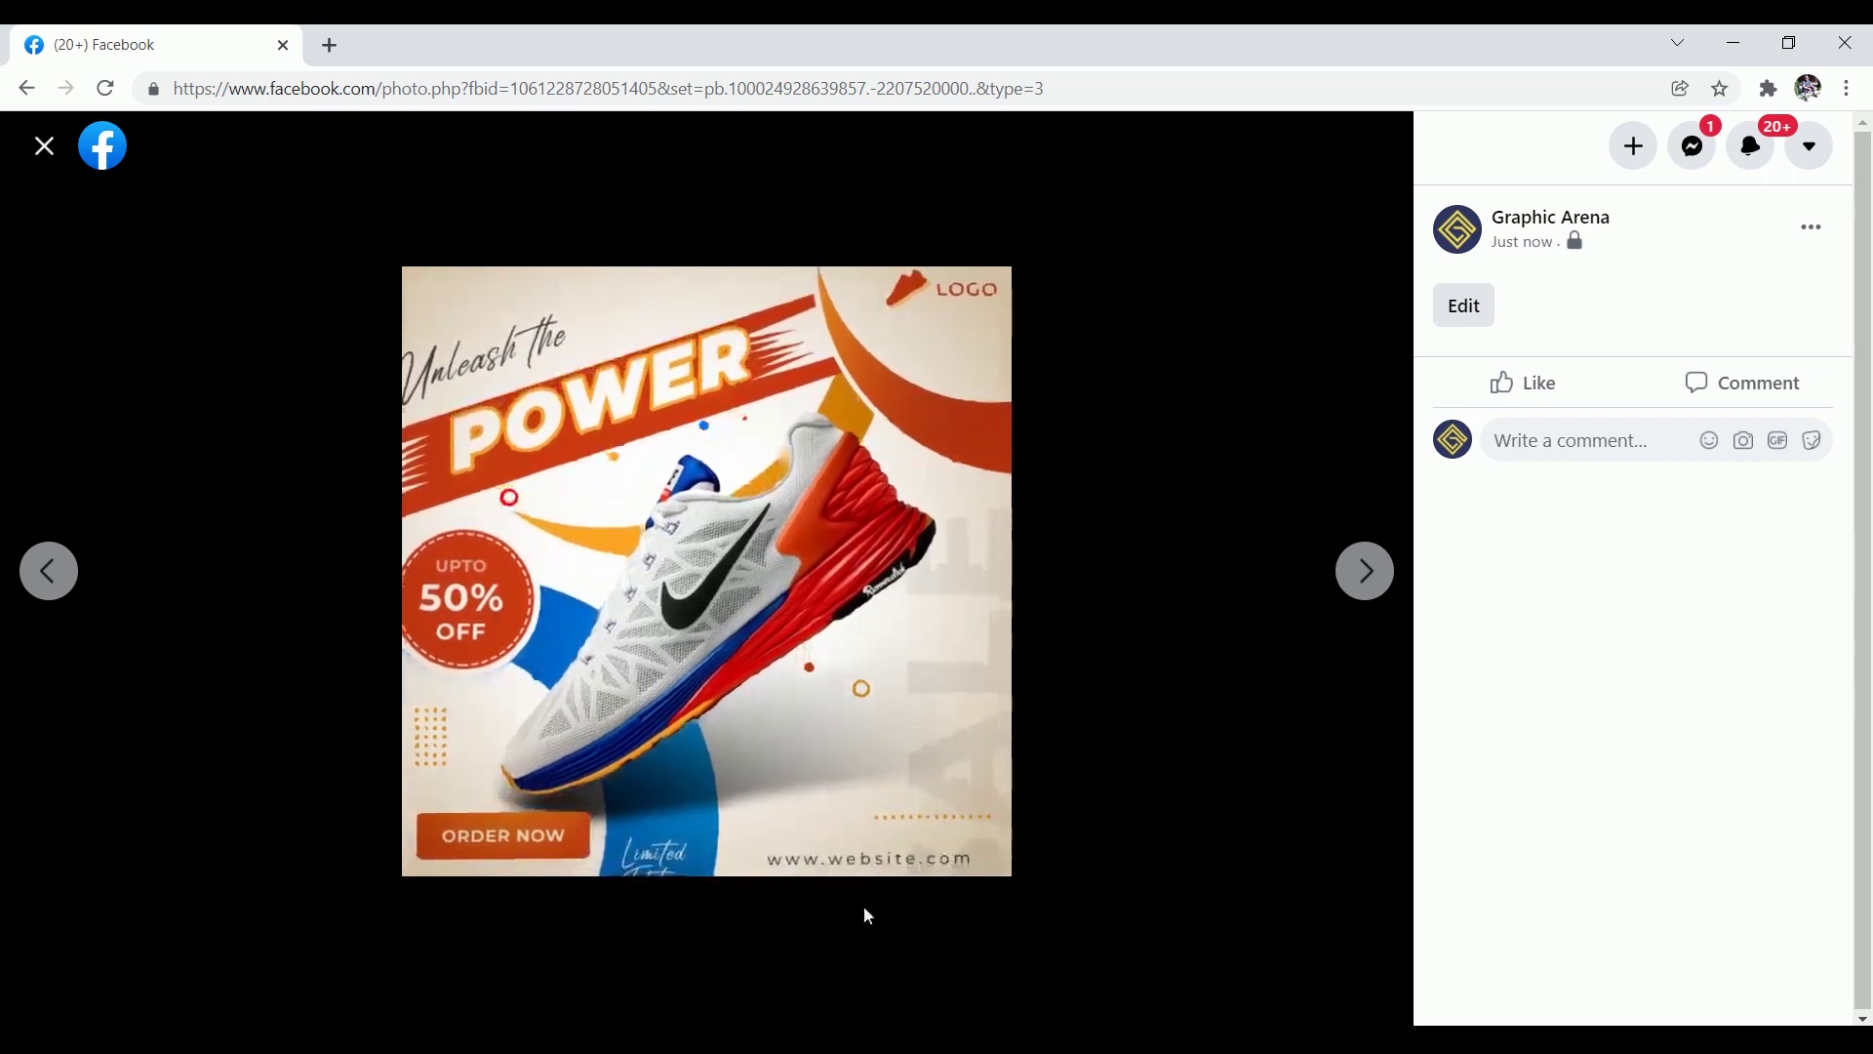
pyautogui.press('Right')
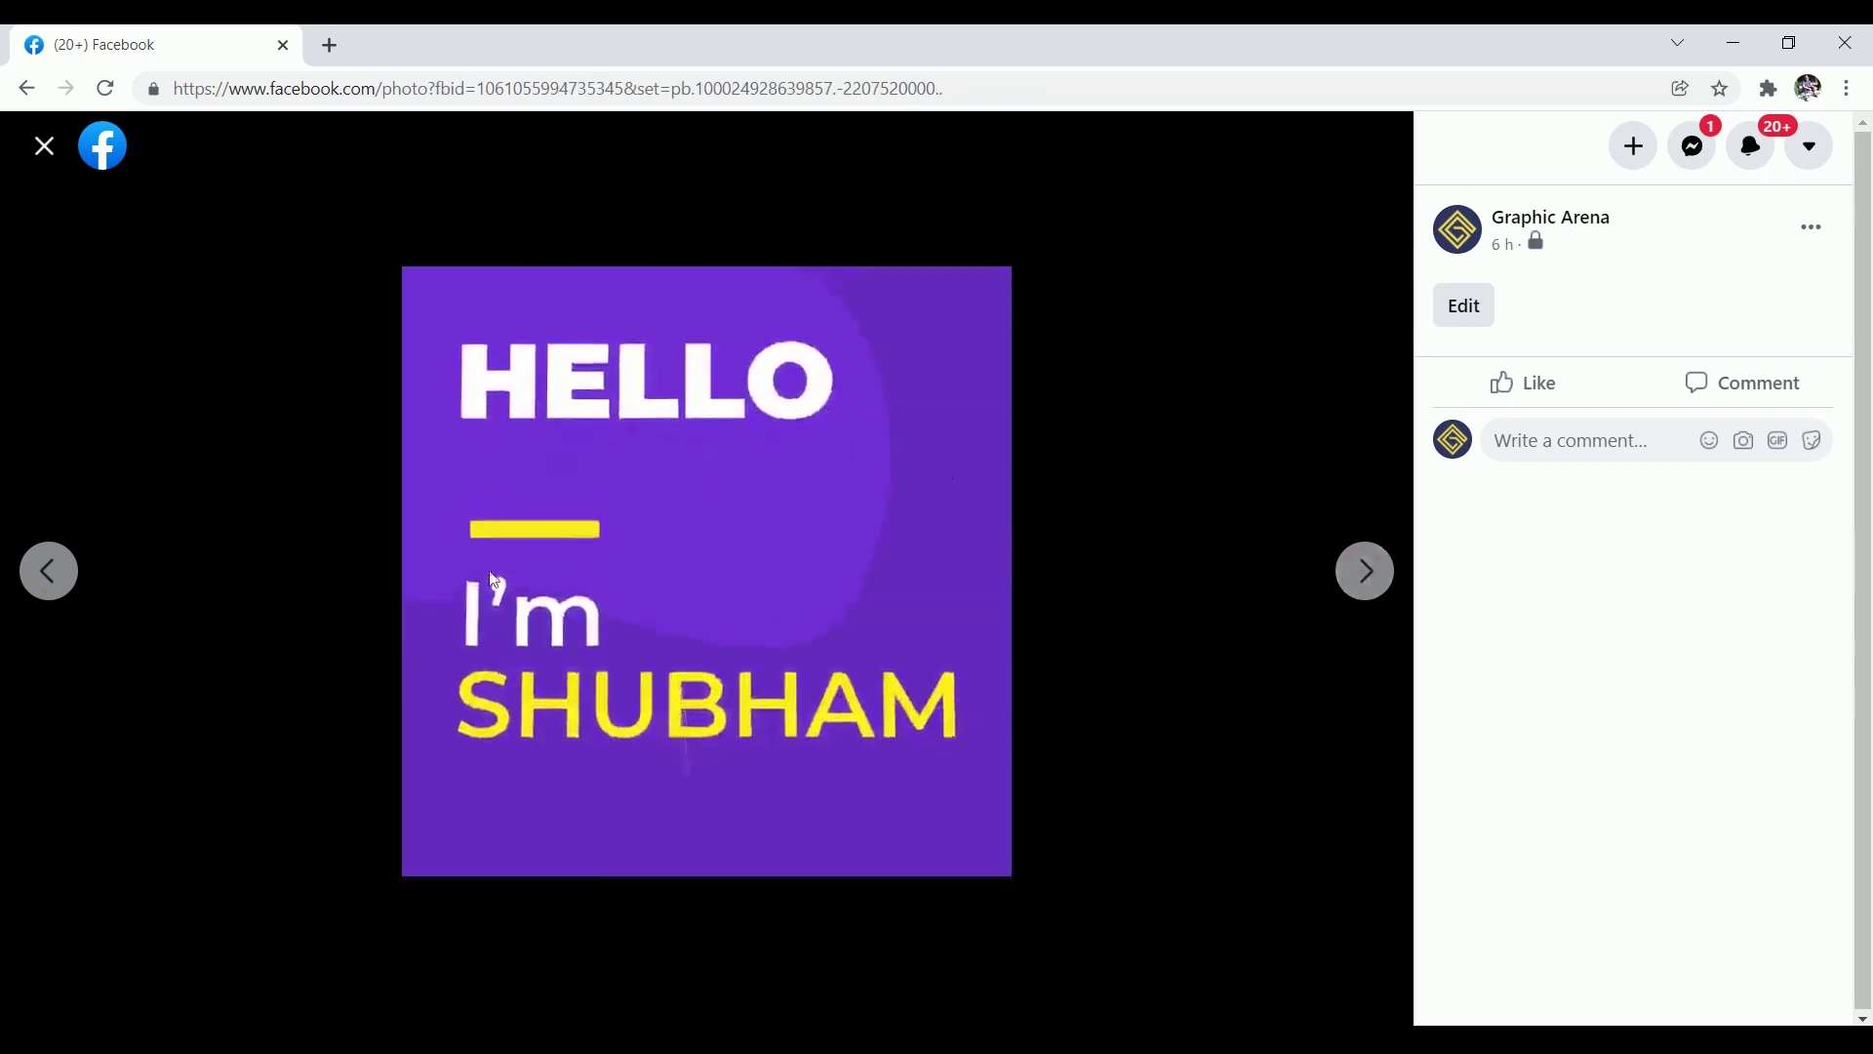
pyautogui.press('Right')
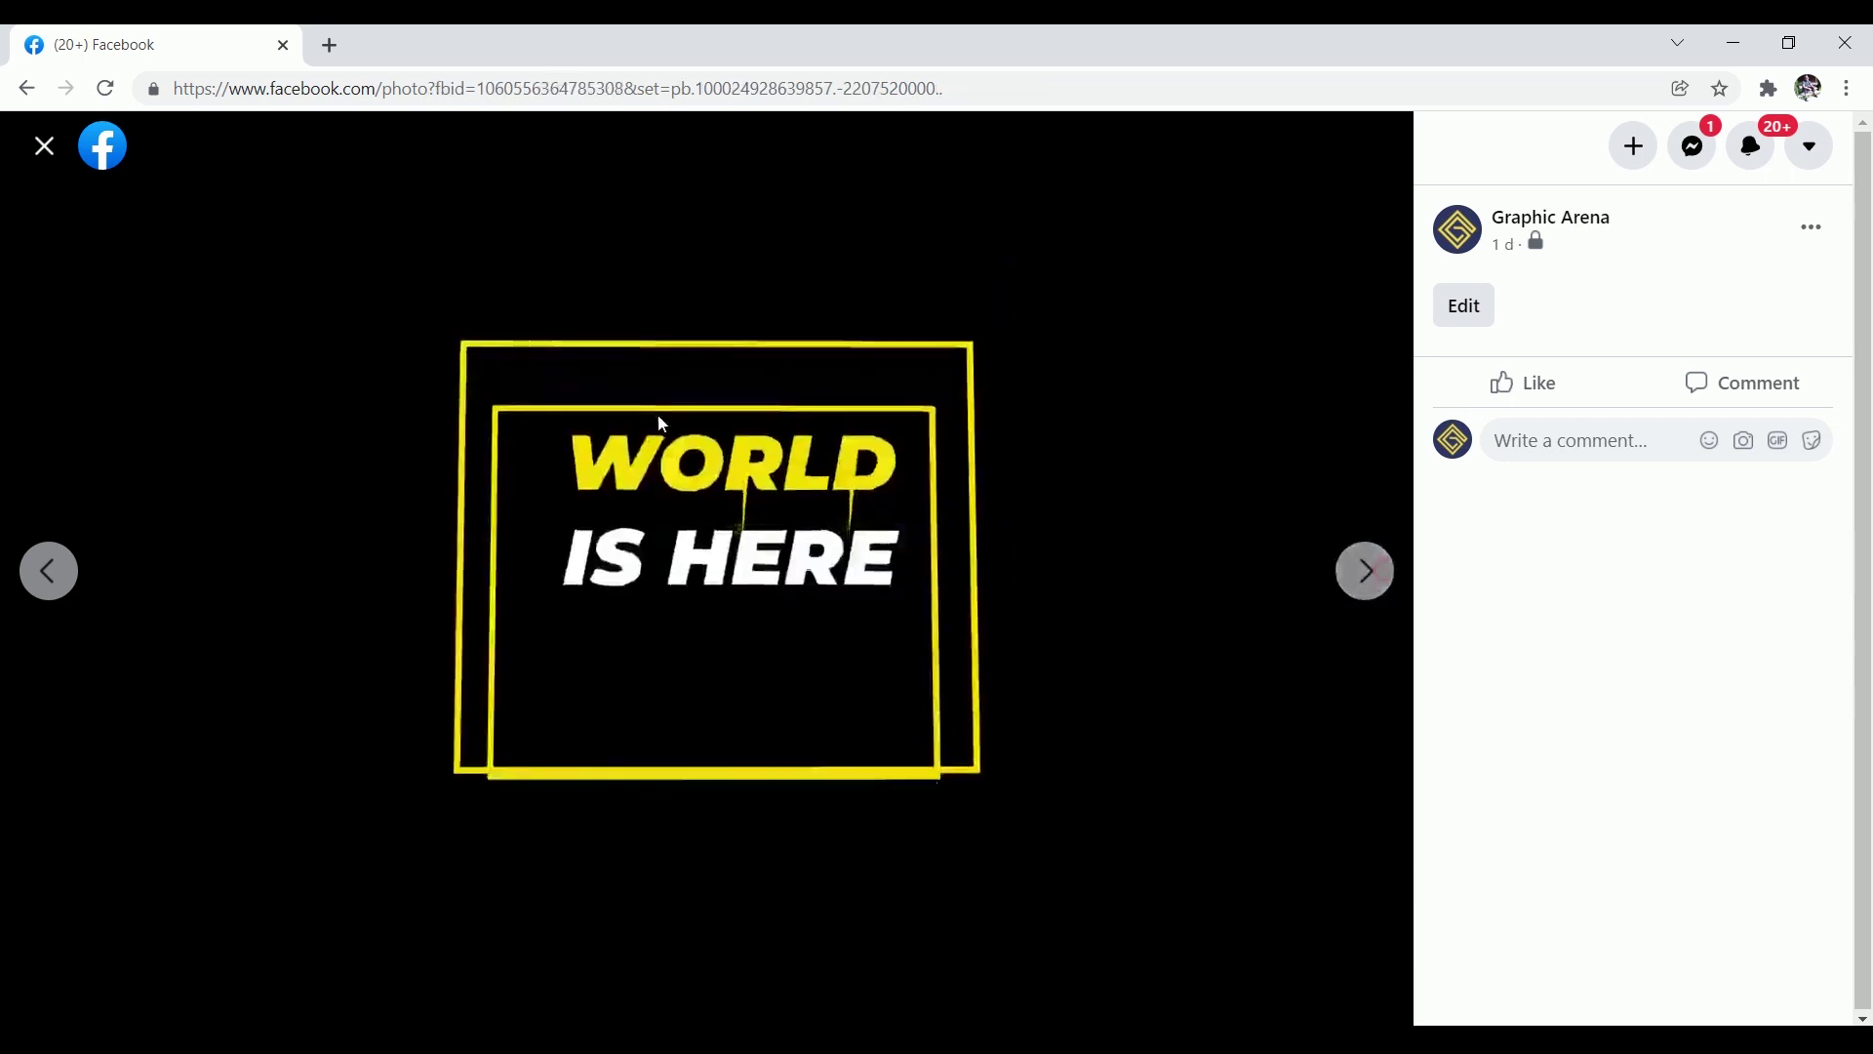